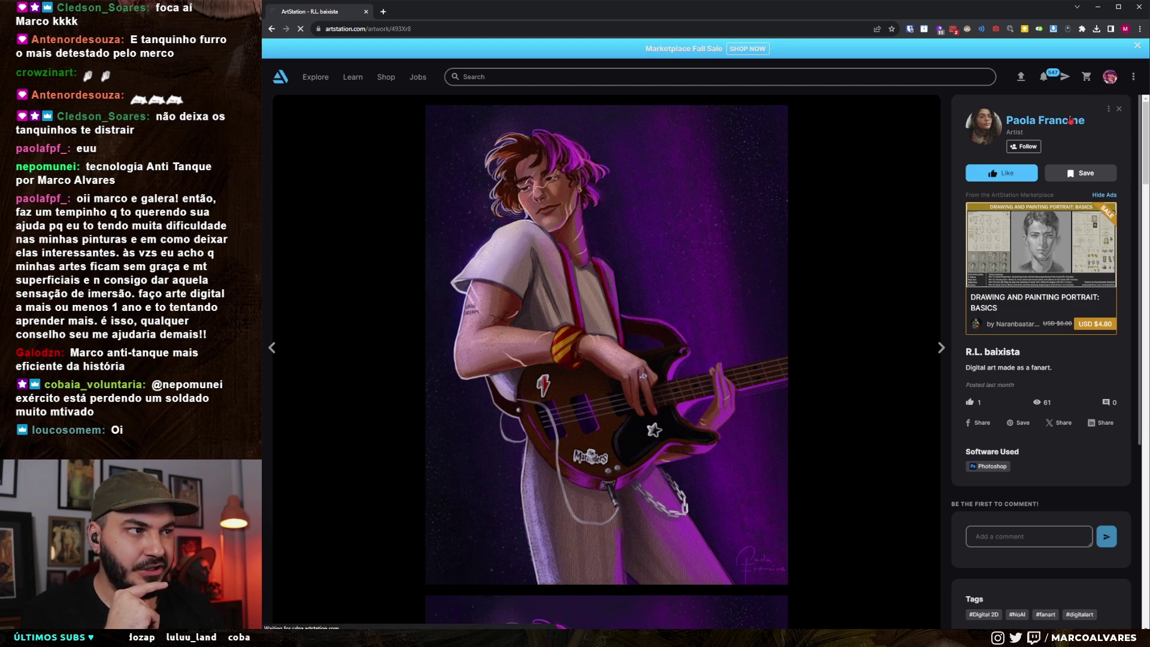
Close the current artwork and look over the Wolfstar piece
{"action": "key", "text": "Escape"}
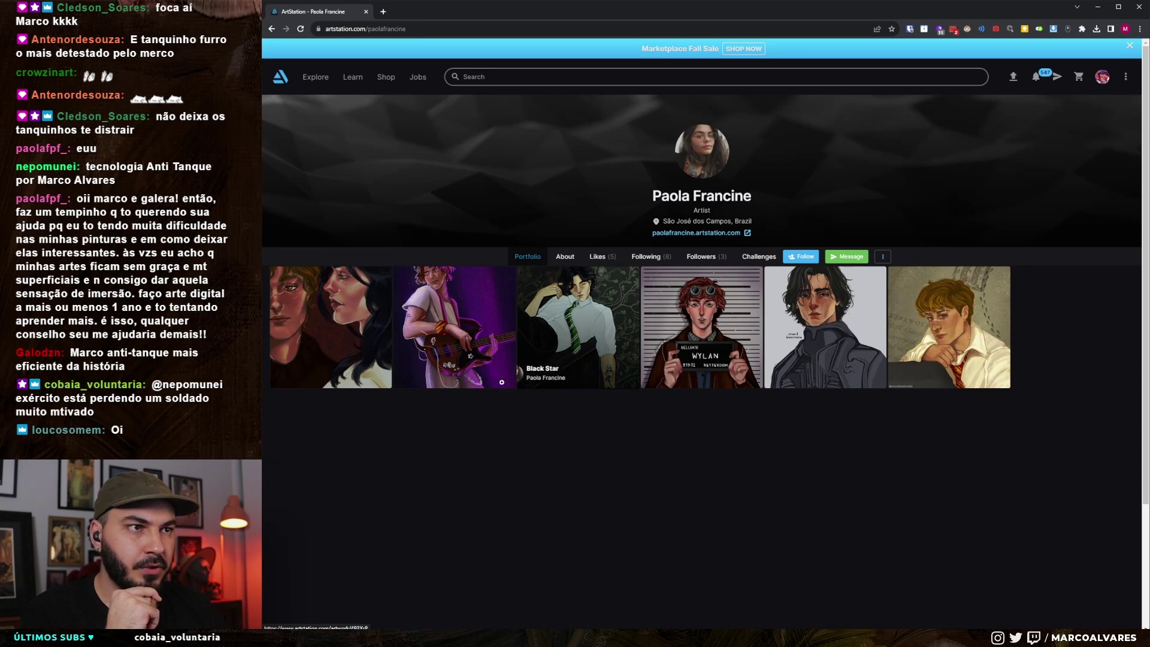
{"action": "left_click", "coordinate": [360, 371]}
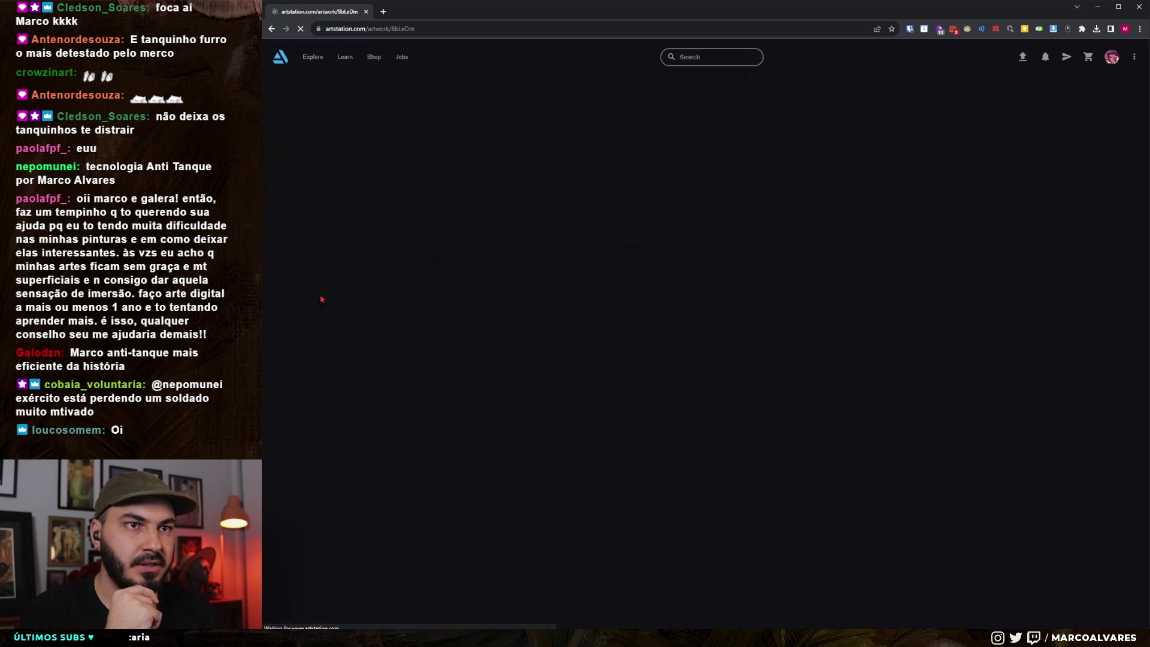
{"action": "scroll", "coordinate": [330, 305], "scroll_direction": "down", "scroll_amount": 10}
{"action": "scroll", "coordinate": [329, 306], "scroll_direction": "down", "scroll_amount": 4}
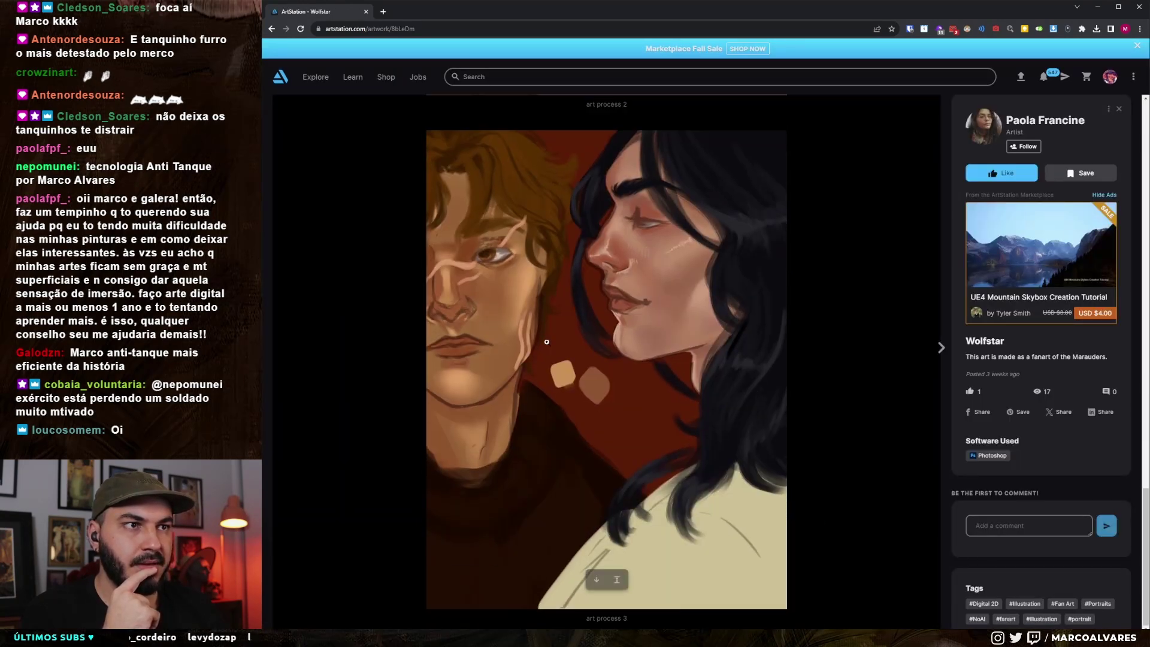
Move on to the R.L. baixista post and browse its sketch and finished-painting images
{"action": "left_click", "coordinate": [936, 348]}
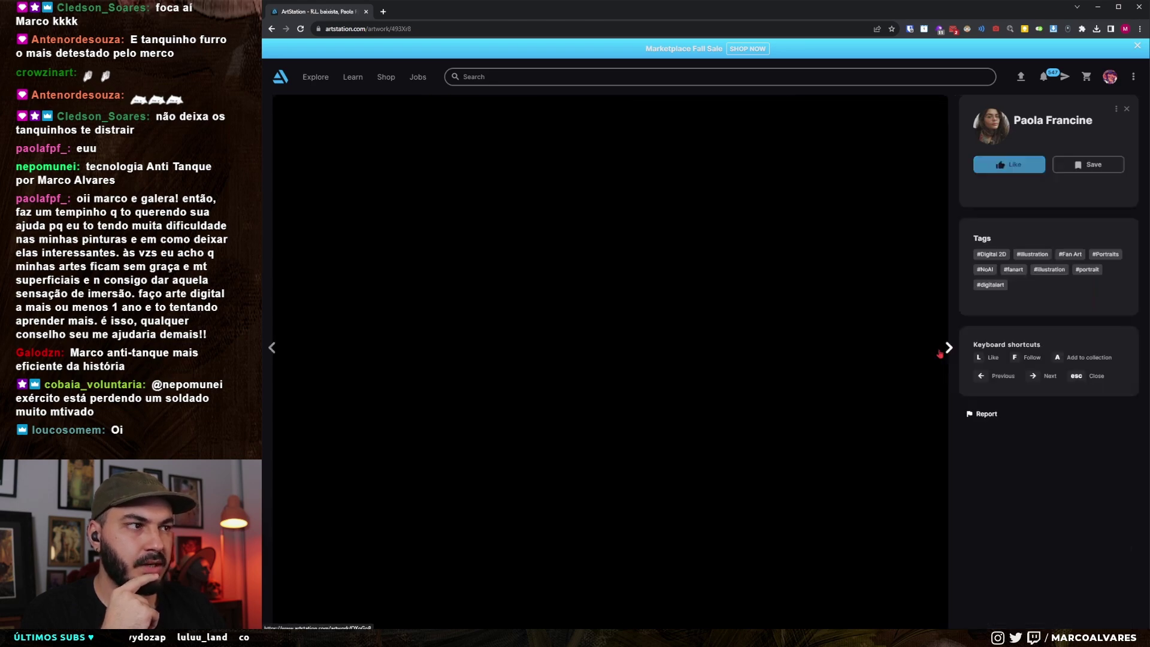
{"action": "scroll", "coordinate": [831, 358], "scroll_direction": "down", "scroll_amount": 5}
{"action": "scroll", "coordinate": [830, 358], "scroll_direction": "down", "scroll_amount": 3}
{"action": "scroll", "coordinate": [830, 359], "scroll_direction": "down", "scroll_amount": 4}
{"action": "scroll", "coordinate": [831, 358], "scroll_direction": "down", "scroll_amount": 3}
{"action": "scroll", "coordinate": [825, 358], "scroll_direction": "up", "scroll_amount": 3}
{"action": "scroll", "coordinate": [825, 358], "scroll_direction": "down", "scroll_amount": 5}
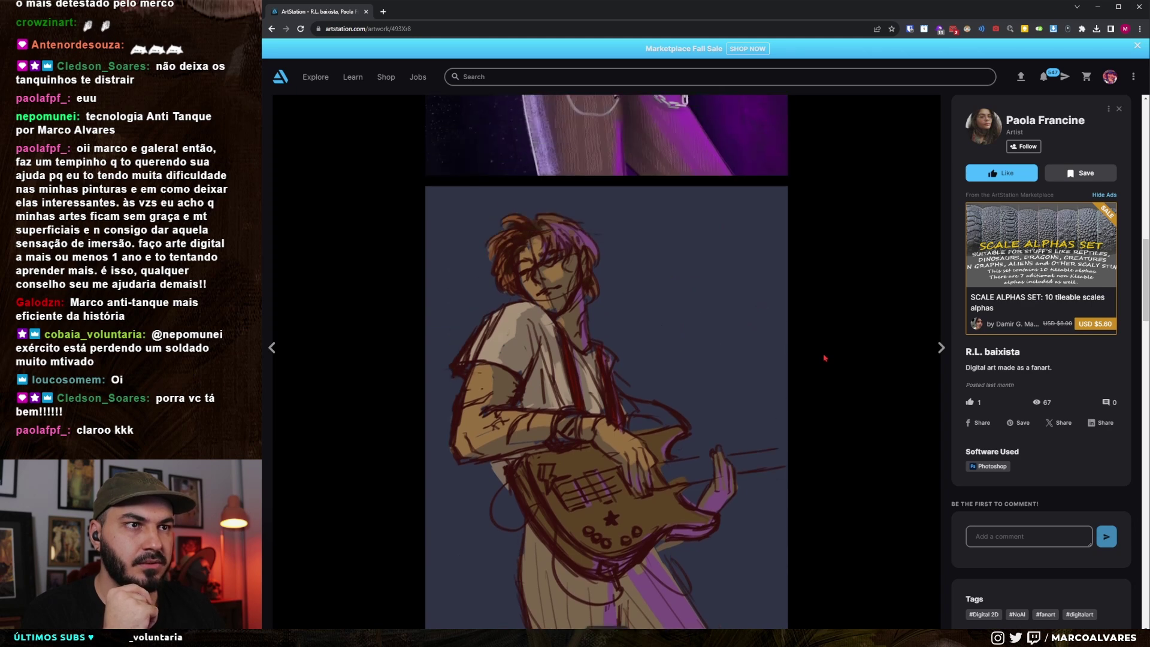
{"action": "scroll", "coordinate": [825, 358], "scroll_direction": "down", "scroll_amount": 2}
{"action": "scroll", "coordinate": [818, 260], "scroll_direction": "up", "scroll_amount": 1}
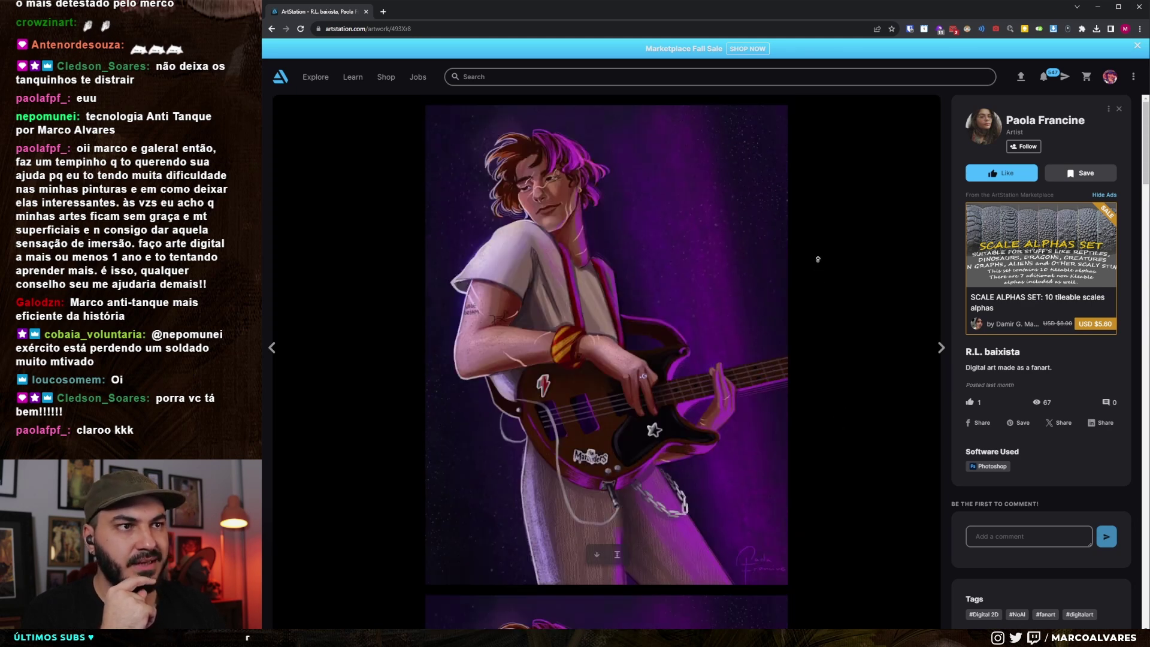
{"action": "scroll", "coordinate": [818, 260], "scroll_direction": "down", "scroll_amount": 4}
{"action": "scroll", "coordinate": [553, 254], "scroll_direction": "up", "scroll_amount": 4}
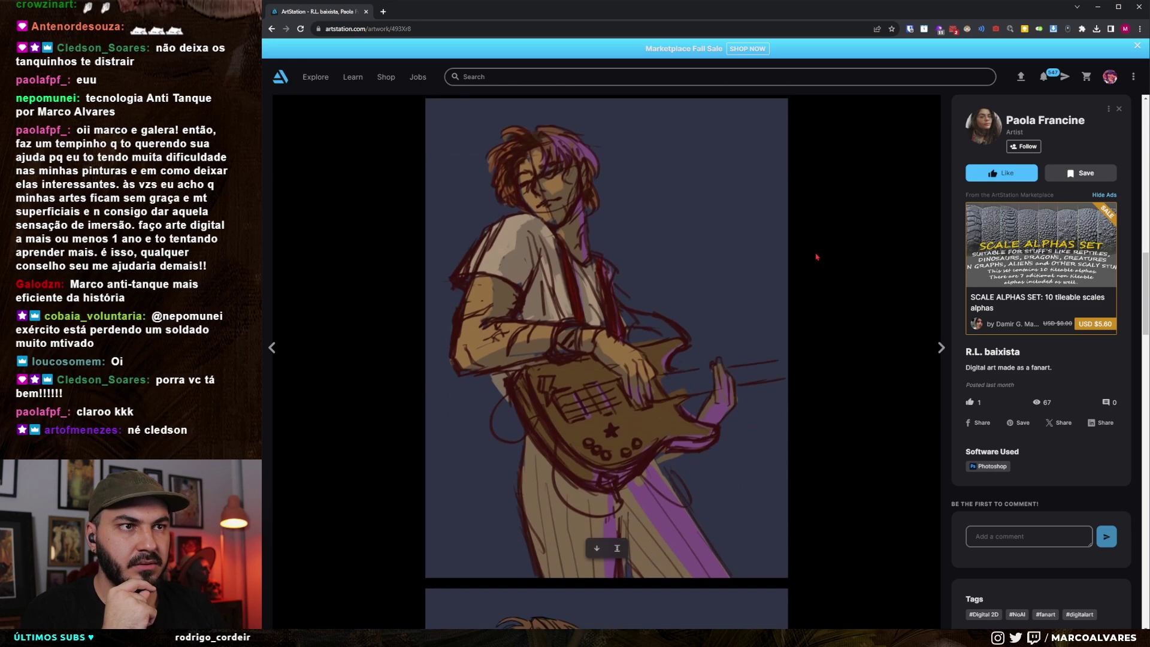
{"action": "scroll", "coordinate": [579, 367], "scroll_direction": "down", "scroll_amount": 4}
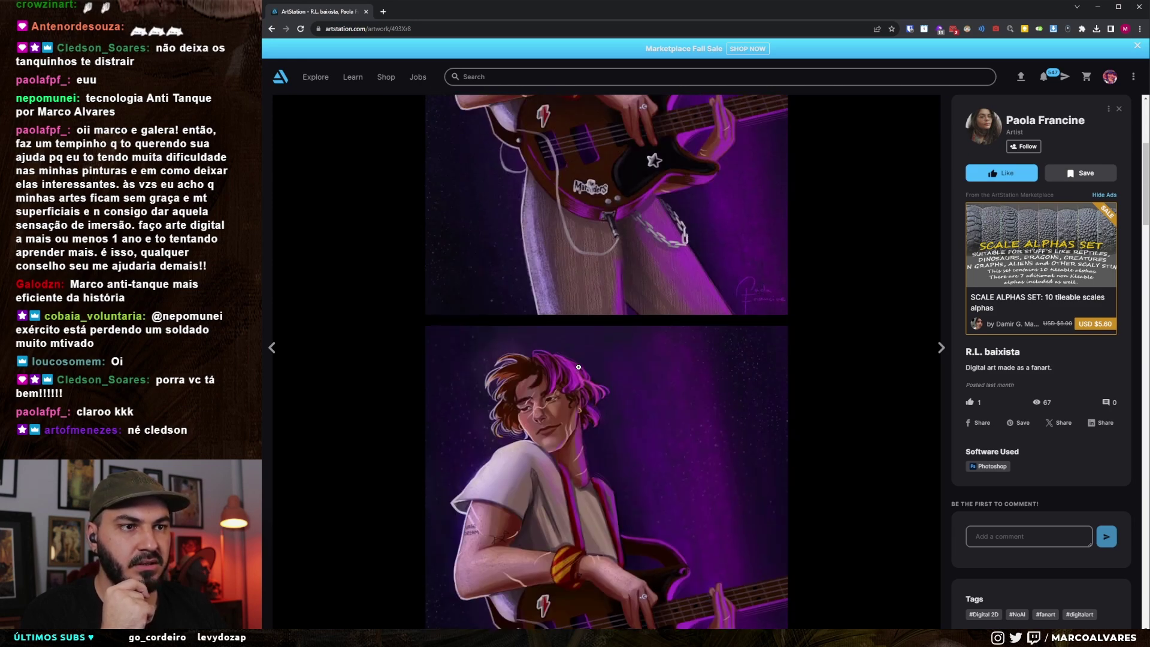
{"action": "scroll", "coordinate": [579, 367], "scroll_direction": "down", "scroll_amount": 3}
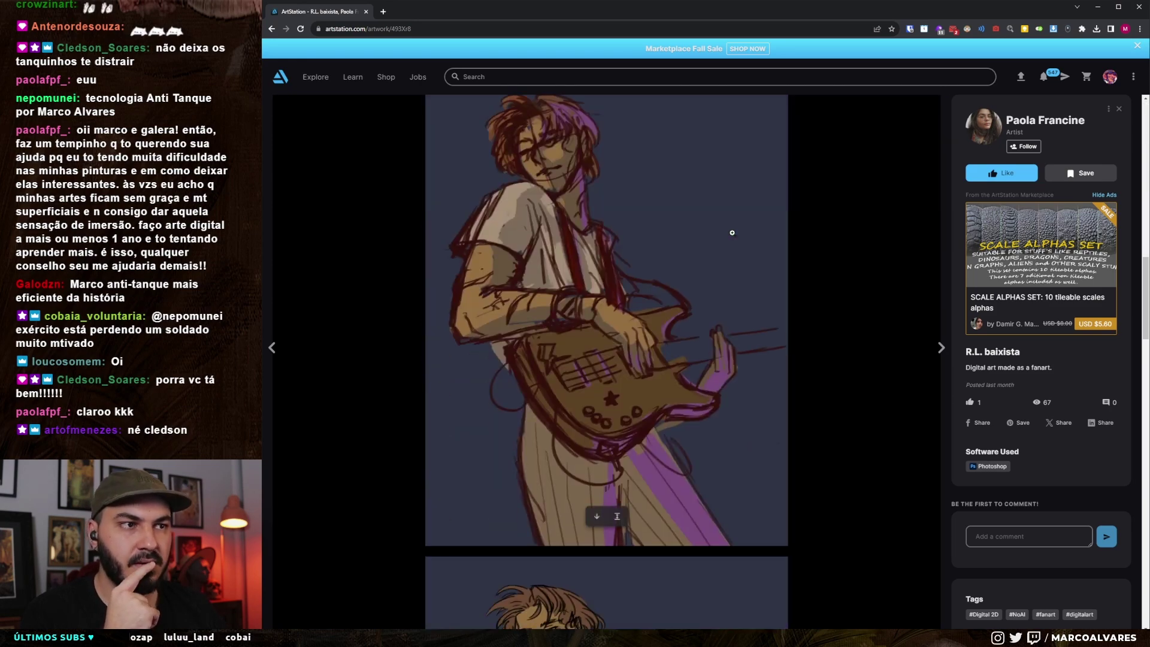
{"action": "scroll", "coordinate": [732, 232], "scroll_direction": "down", "scroll_amount": 3}
{"action": "scroll", "coordinate": [732, 232], "scroll_direction": "up", "scroll_amount": 2}
{"action": "scroll", "coordinate": [732, 232], "scroll_direction": "down", "scroll_amount": 4}
{"action": "scroll", "coordinate": [732, 233], "scroll_direction": "up", "scroll_amount": 4}
{"action": "scroll", "coordinate": [732, 233], "scroll_direction": "down", "scroll_amount": 5}
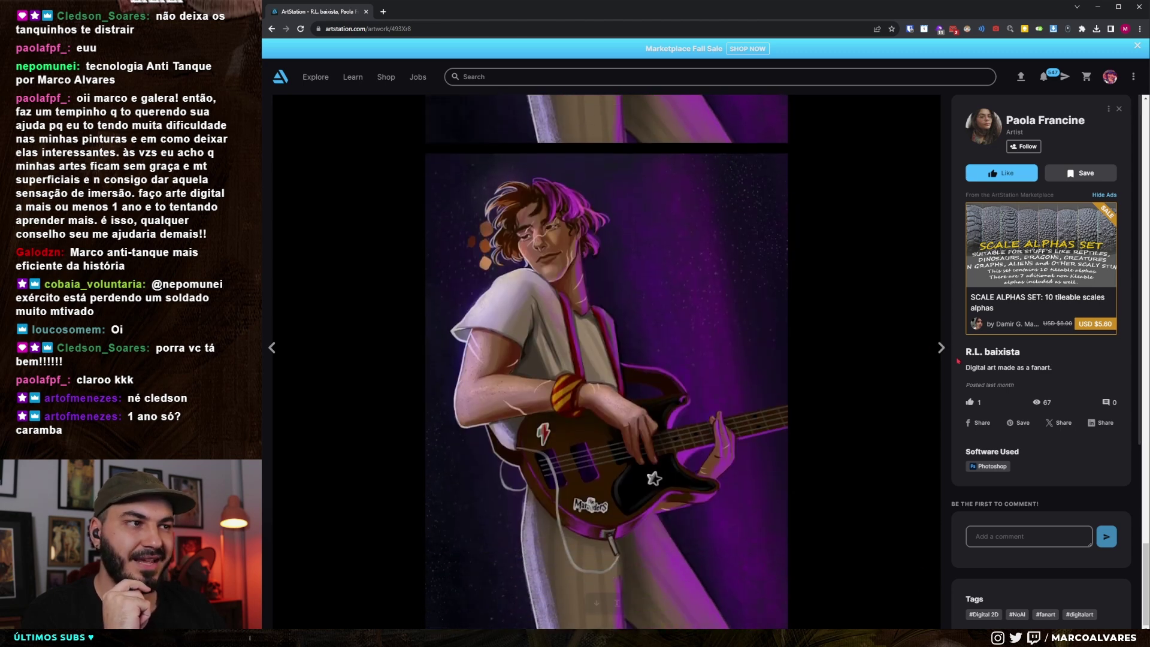
{"action": "left_click", "coordinate": [941, 348]}
{"action": "scroll", "coordinate": [773, 358], "scroll_direction": "down", "scroll_amount": 5}
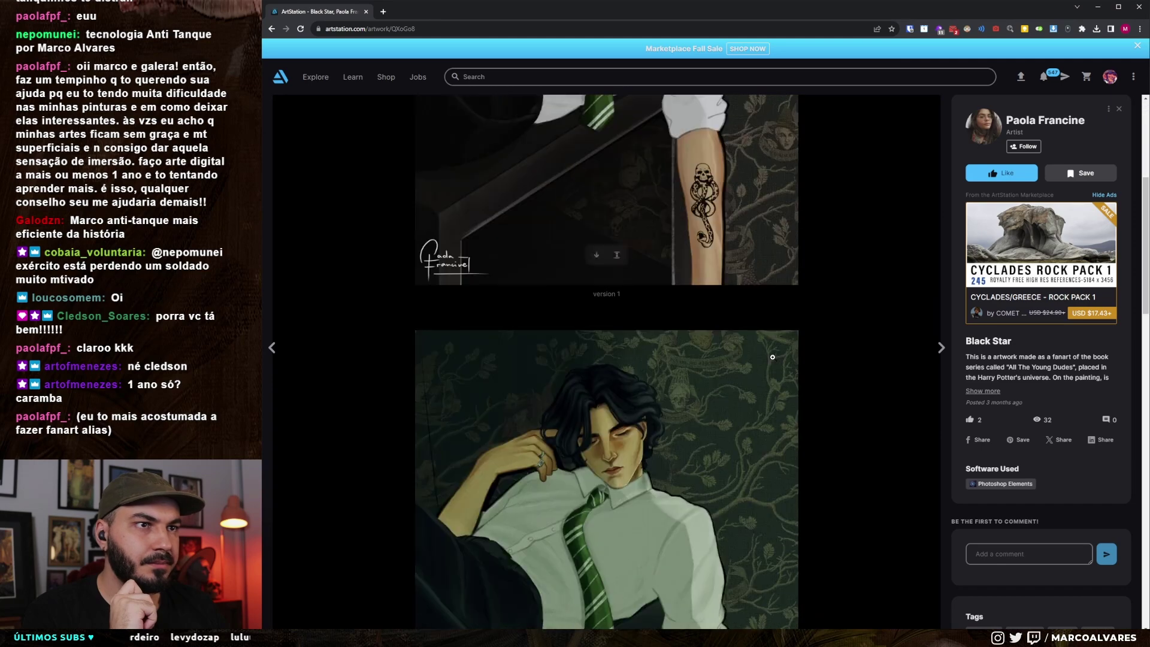
{"action": "scroll", "coordinate": [773, 358], "scroll_direction": "down", "scroll_amount": 5}
{"action": "scroll", "coordinate": [771, 357], "scroll_direction": "down", "scroll_amount": 8}
{"action": "scroll", "coordinate": [771, 356], "scroll_direction": "down", "scroll_amount": 6}
{"action": "scroll", "coordinate": [770, 356], "scroll_direction": "down", "scroll_amount": 5}
{"action": "scroll", "coordinate": [771, 357], "scroll_direction": "down", "scroll_amount": 3}
{"action": "left_click", "coordinate": [941, 348]}
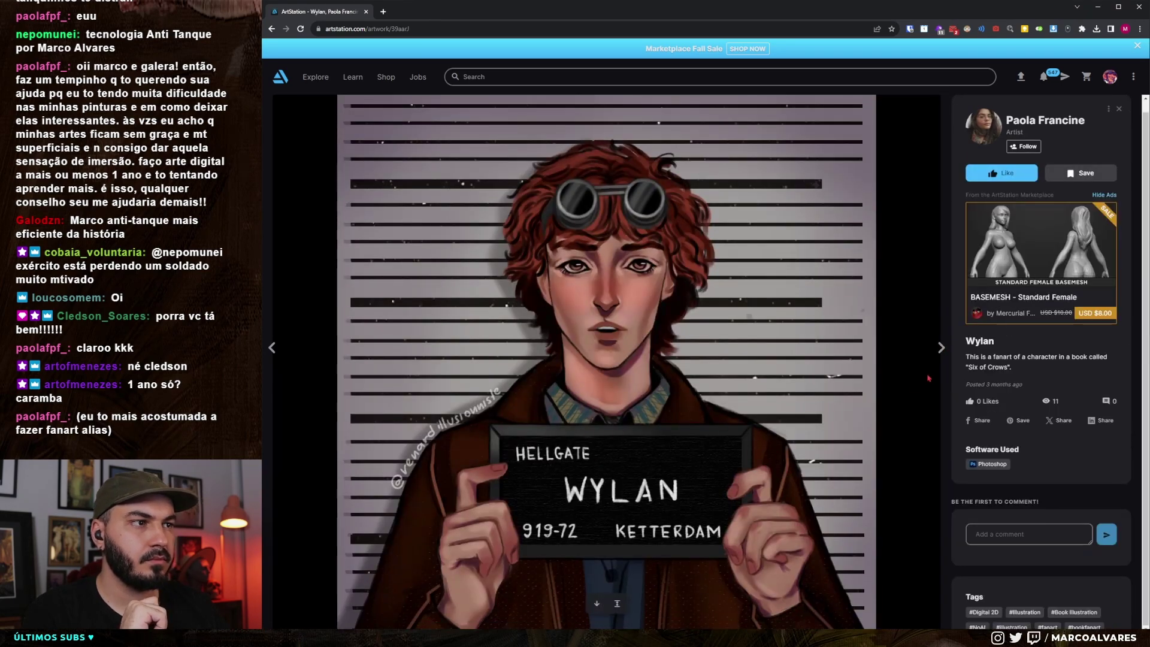
{"action": "key", "text": "Right"}
{"action": "scroll", "coordinate": [815, 387], "scroll_direction": "down", "scroll_amount": 8}
{"action": "scroll", "coordinate": [818, 392], "scroll_direction": "down", "scroll_amount": 8}
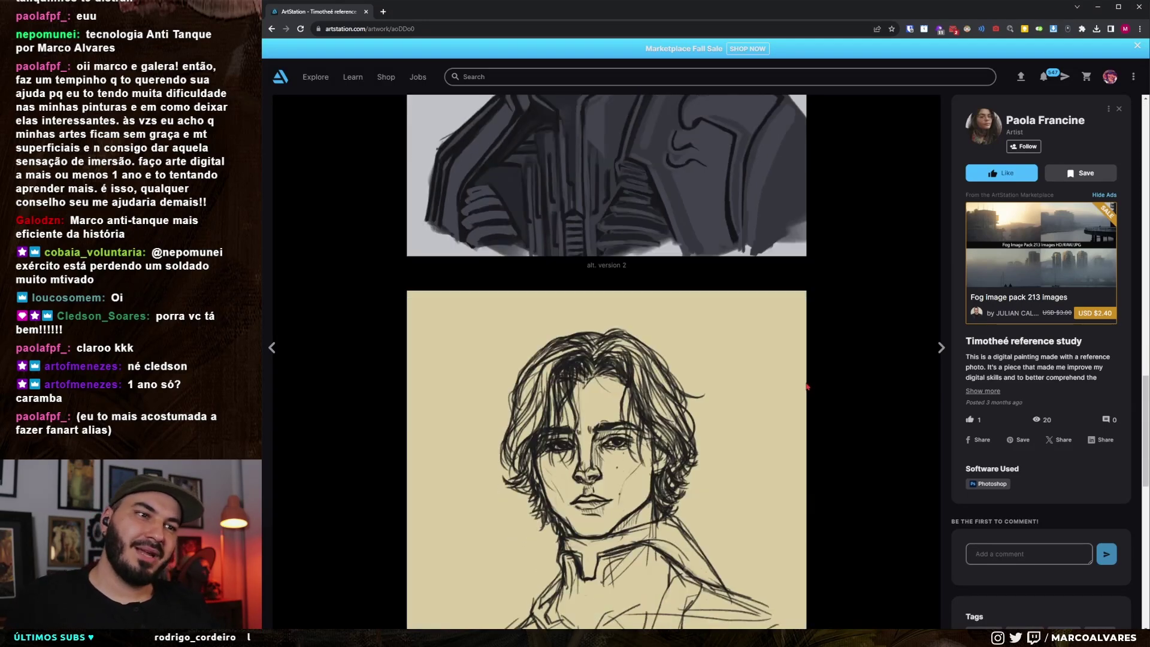
{"action": "scroll", "coordinate": [818, 393], "scroll_direction": "down", "scroll_amount": 3}
{"action": "scroll", "coordinate": [818, 392], "scroll_direction": "down", "scroll_amount": 2}
{"action": "key", "text": "Right"}
{"action": "scroll", "coordinate": [741, 344], "scroll_direction": "down", "scroll_amount": 4}
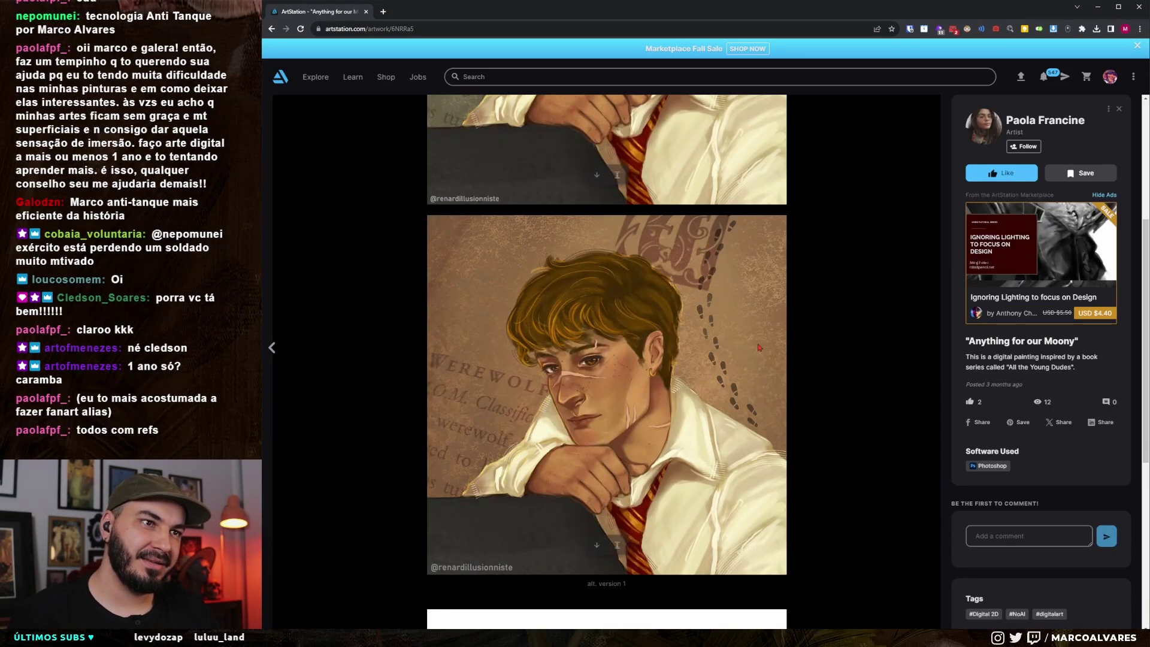
{"action": "left_click", "coordinate": [1031, 124]}
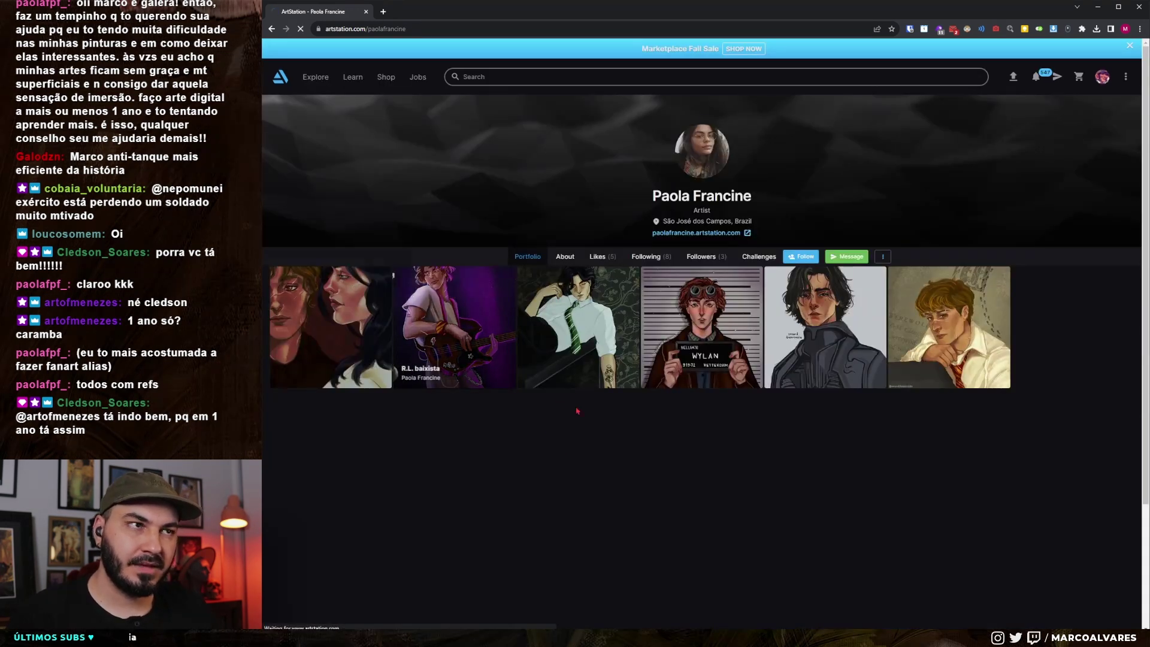
{"action": "left_click", "coordinate": [473, 335]}
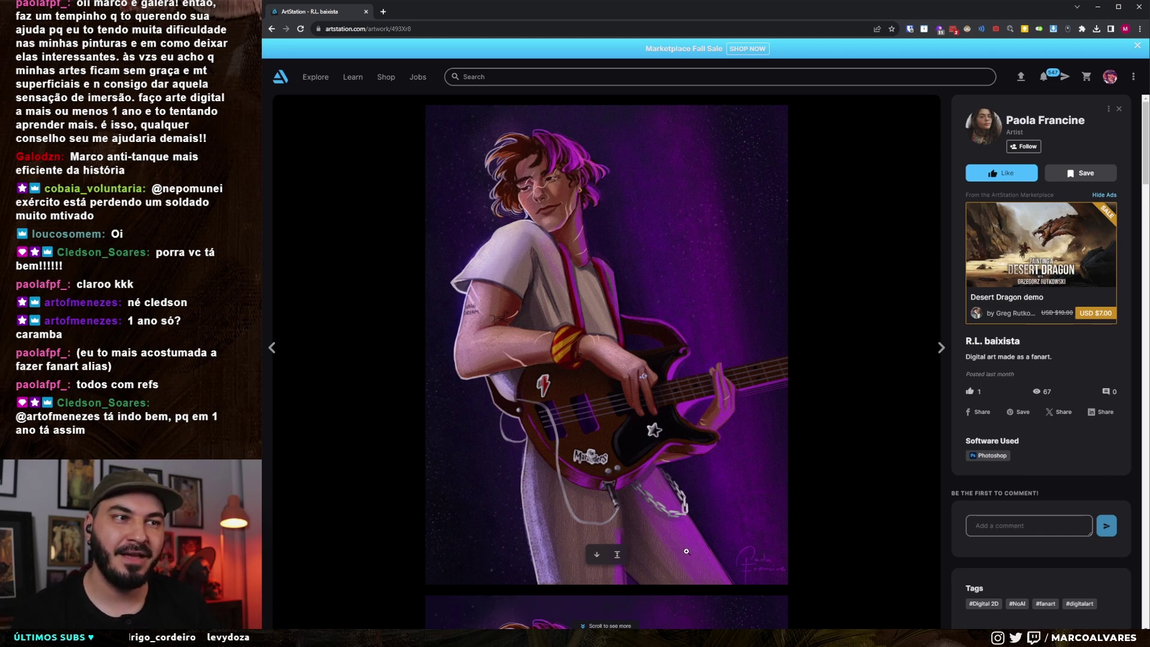
{"action": "left_click", "coordinate": [1045, 119]}
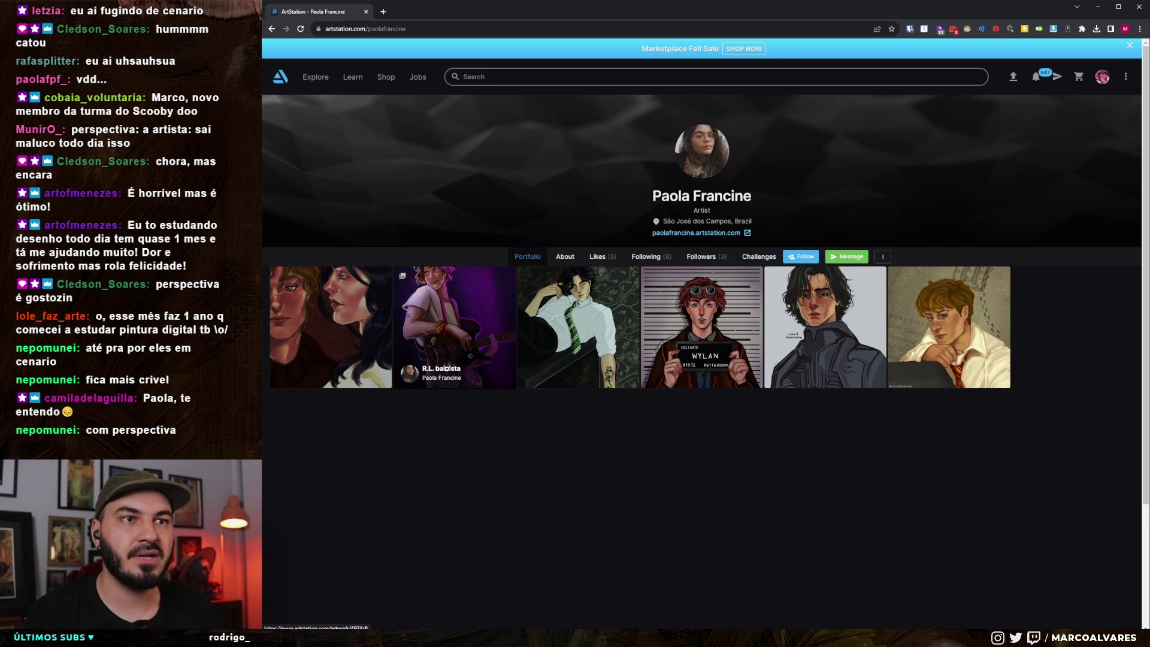
Open the R.L. baixista painting, copy its image, and switch to Photoshop for a new document
{"action": "left_click", "coordinate": [452, 329]}
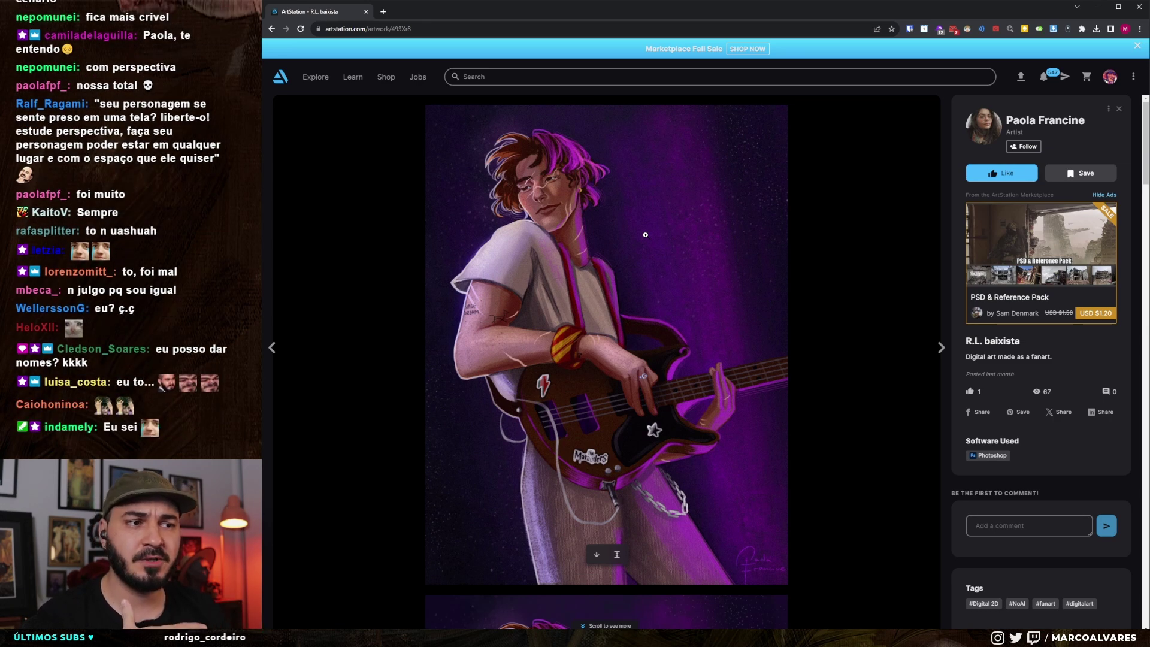
{"action": "right_click", "coordinate": [645, 247]}
{"action": "left_click", "coordinate": [668, 275]}
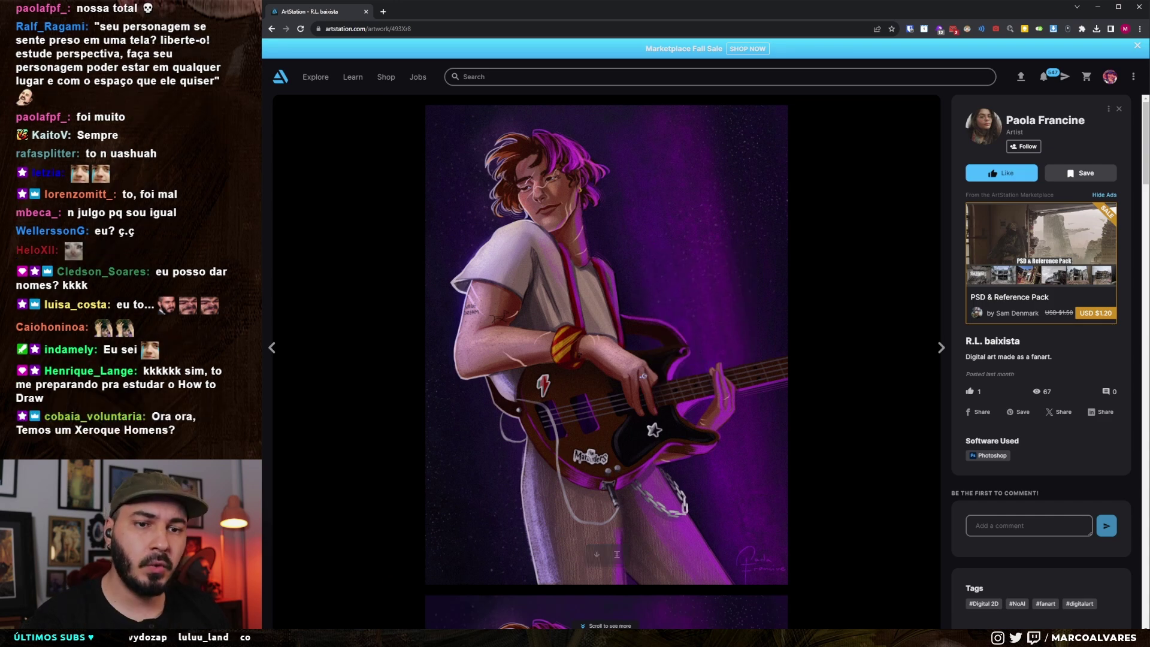
{"action": "key", "text": "alt+Tab"}
{"action": "left_click", "coordinate": [283, 7]}
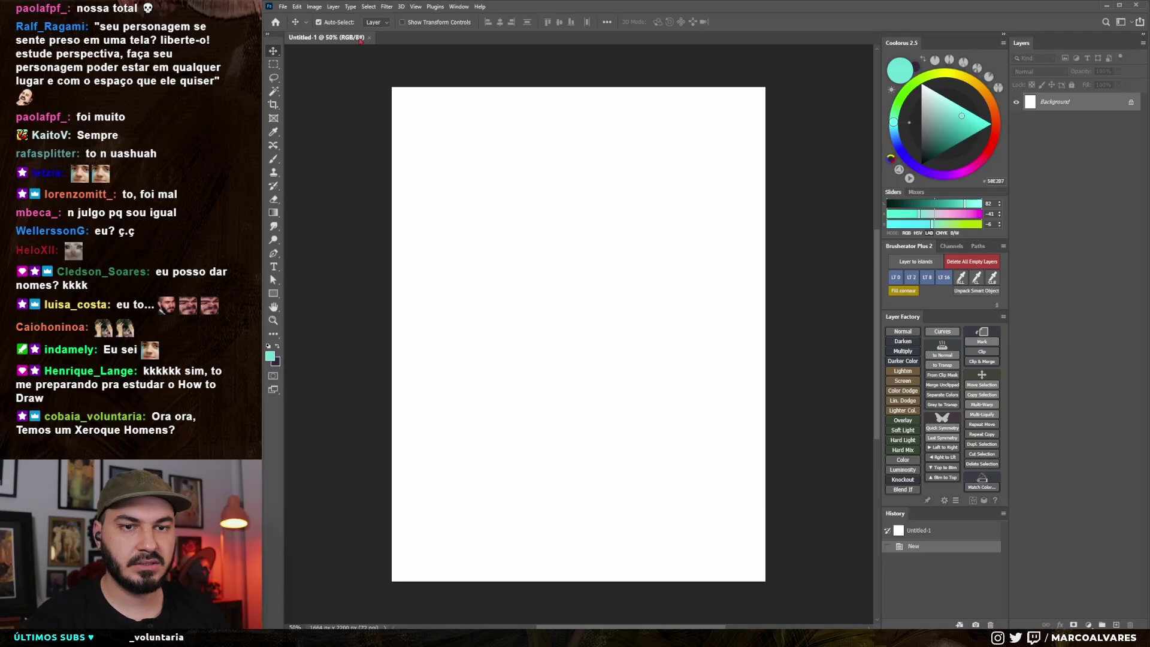
Paste the bassist painting into Untitled-1 and preview it in grayscale with Ctrl+Y
{"action": "key", "text": "ctrl+v"}
{"action": "key", "text": "ctrl+y"}
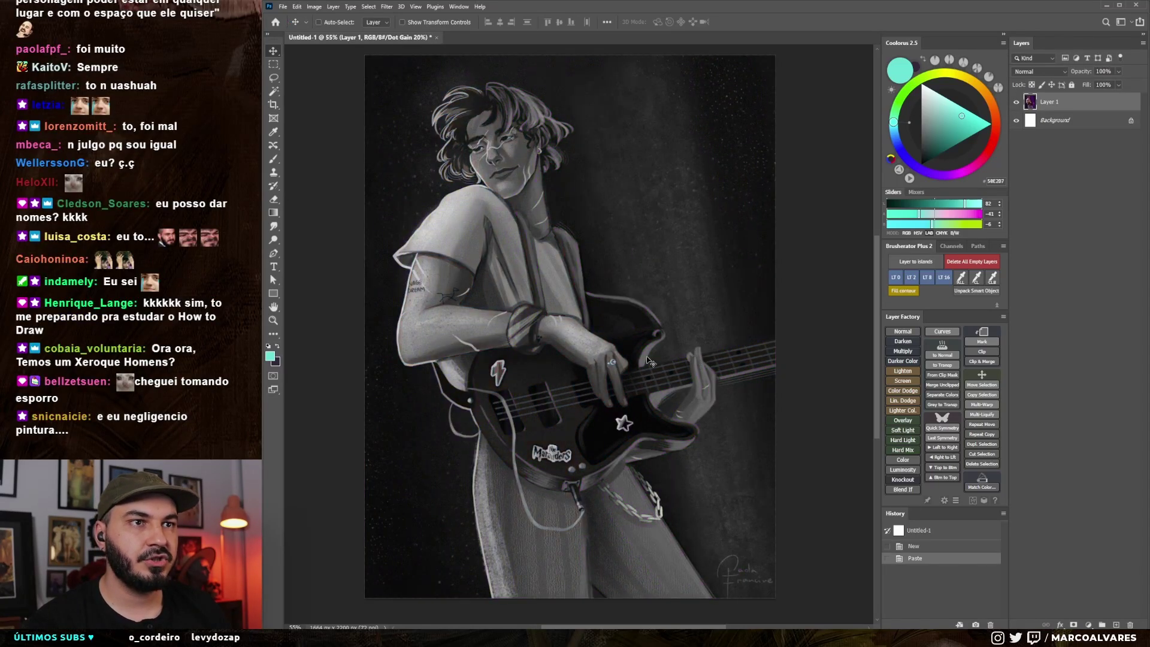
{"action": "scroll", "coordinate": [648, 361], "scroll_direction": "down", "scroll_amount": 3}
{"action": "scroll", "coordinate": [580, 361], "scroll_direction": "up", "scroll_amount": 3}
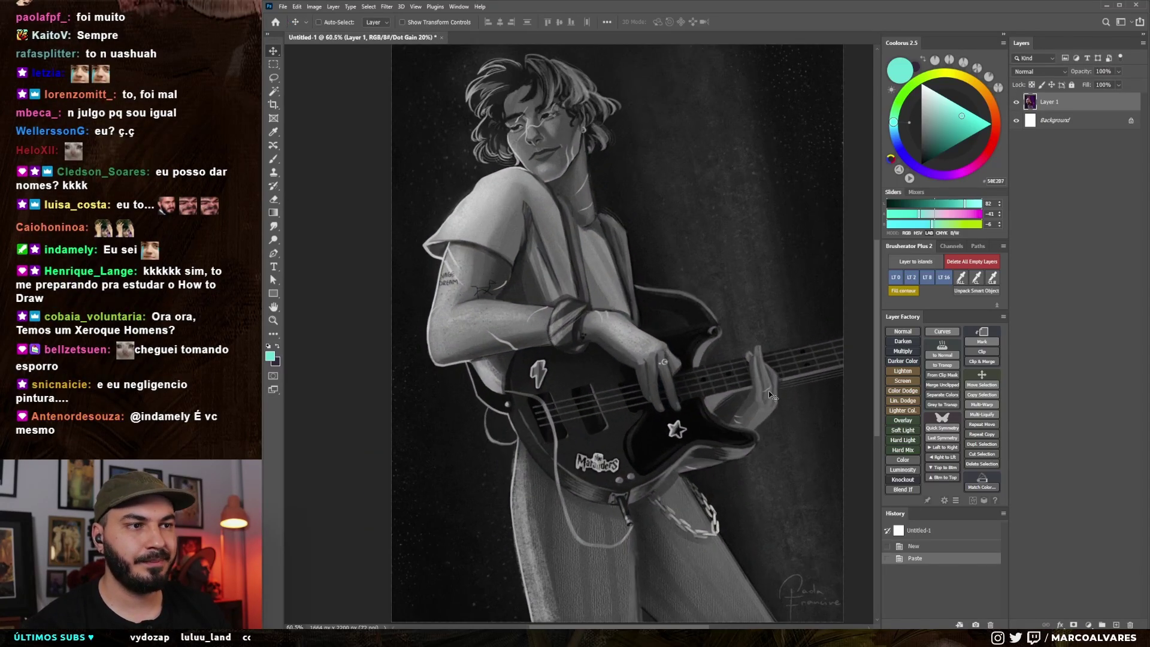
Toggle the grayscale proof off and on again, ending in full colour
{"action": "key", "text": "ctrl+y"}
{"action": "scroll", "coordinate": [551, 366], "scroll_direction": "down", "scroll_amount": 3}
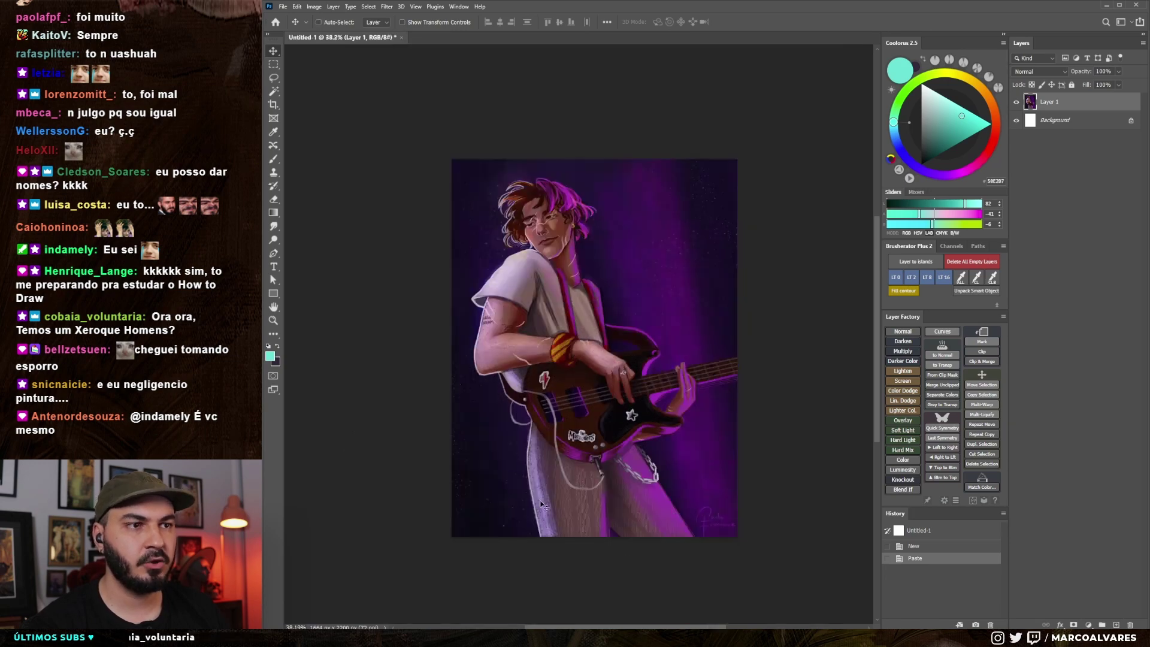
{"action": "key", "text": "ctrl+y"}
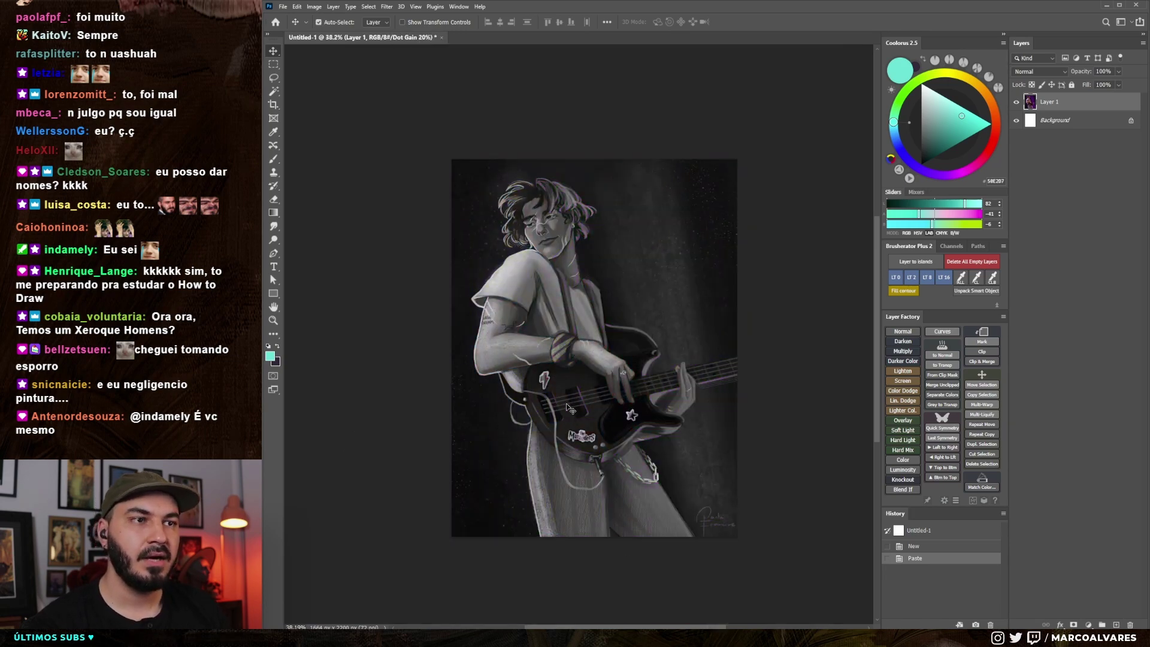
{"action": "key", "text": "ctrl+y"}
{"action": "scroll", "coordinate": [606, 336], "scroll_direction": "up", "scroll_amount": 2}
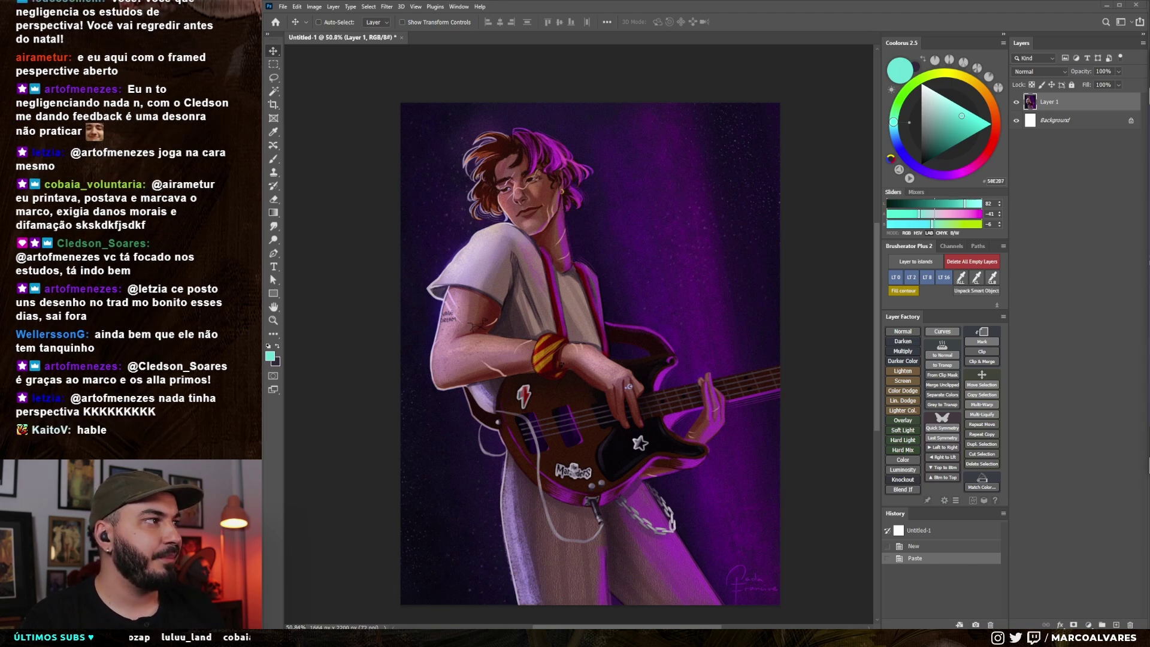
Drag the Depositphotos magenta-and-cyan singer reference window over the Photoshop canvas
{"action": "left_click_drag", "start_coordinate": [1148, 90], "coordinate": [637, 96]}
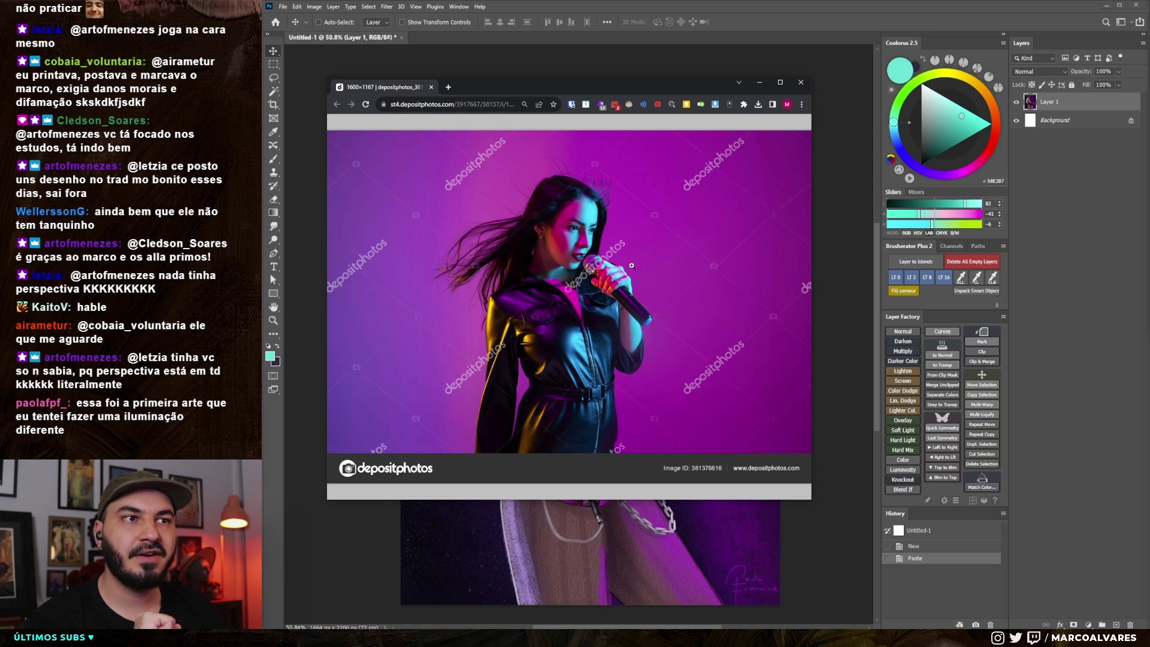
Shift the singer reference right, switch the screen to grayscale, and zoom into the singer's face
{"action": "left_click_drag", "start_coordinate": [600, 90], "coordinate": [744, 93]}
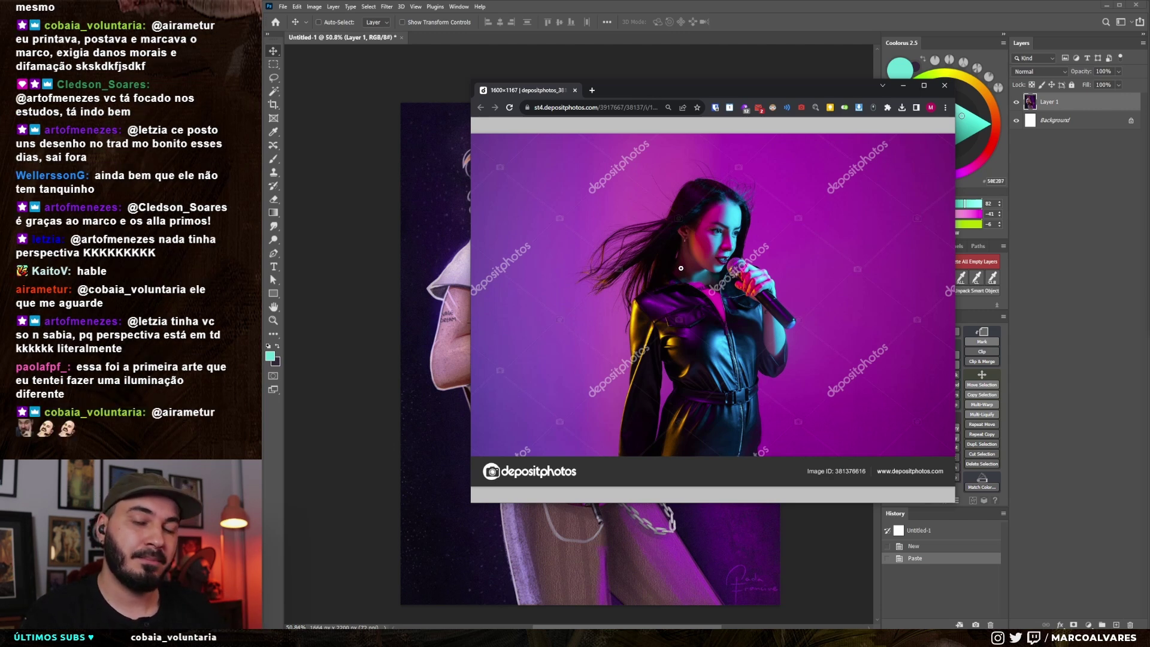
{"action": "key", "text": "ctrl+super+c"}
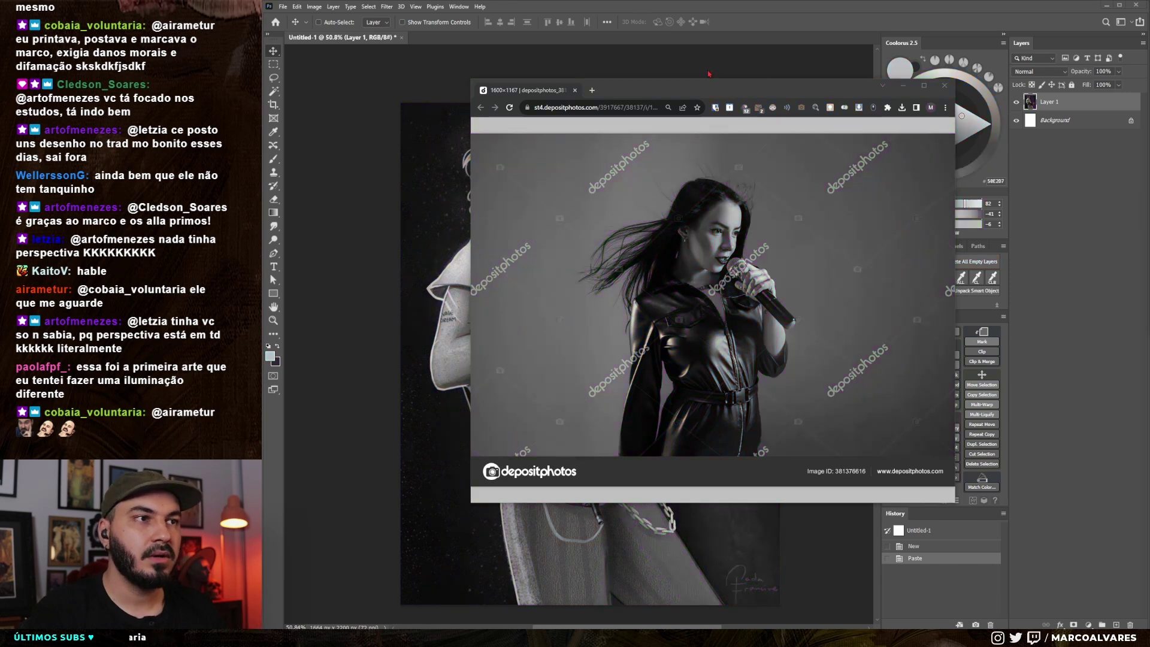
{"action": "left_click", "coordinate": [709, 90]}
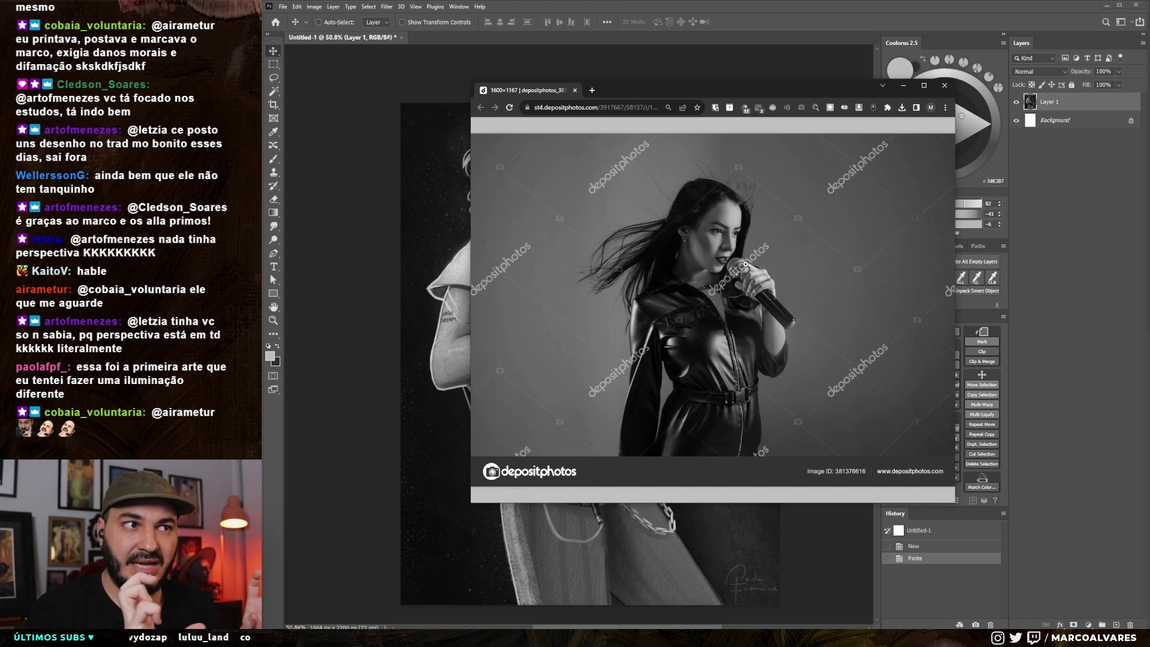
{"action": "left_click", "coordinate": [725, 252]}
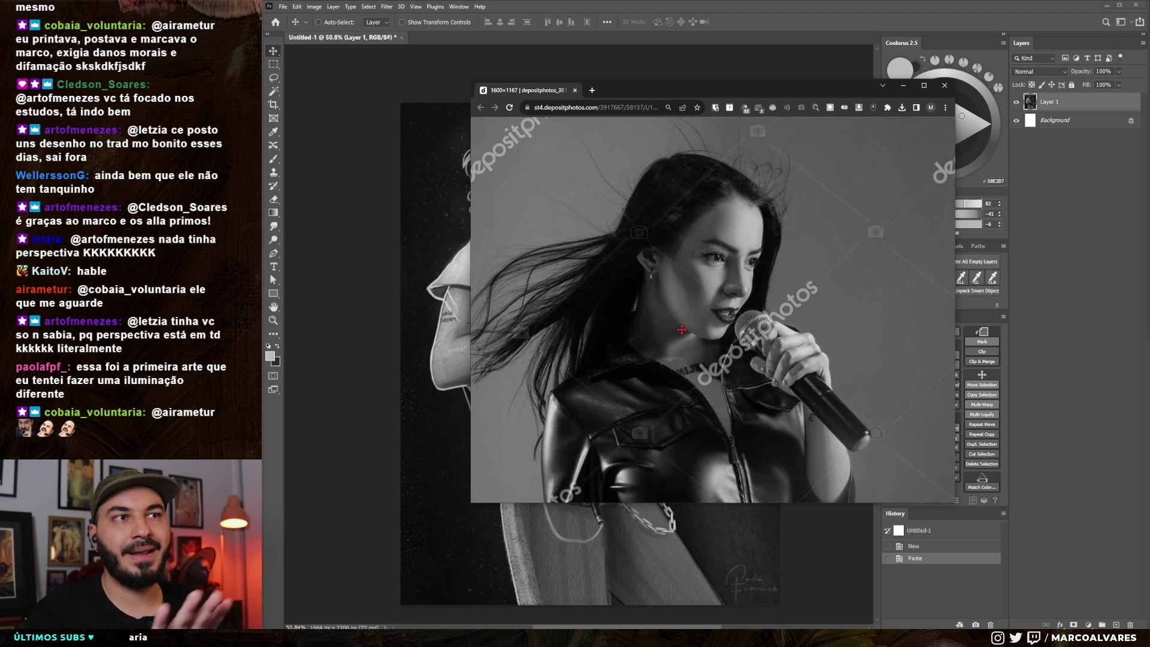
Slide the reference aside, restore the colour display, and return to the painting
{"action": "left_click_drag", "start_coordinate": [659, 90], "coordinate": [815, 87]}
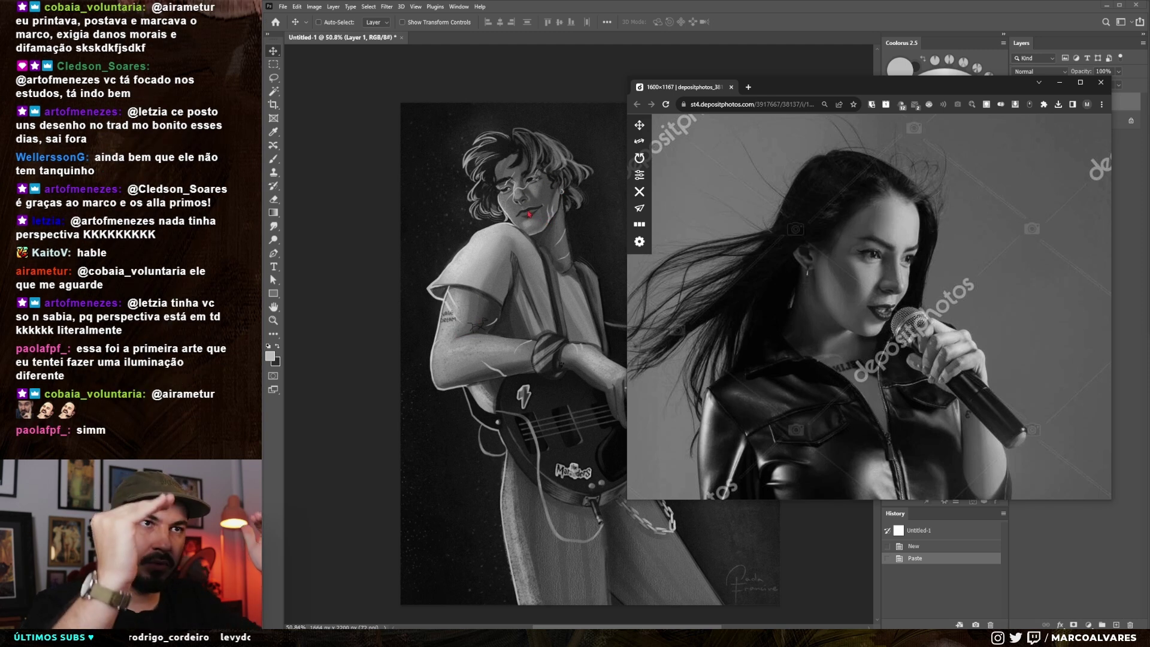
{"action": "key", "text": "ctrl+super+c"}
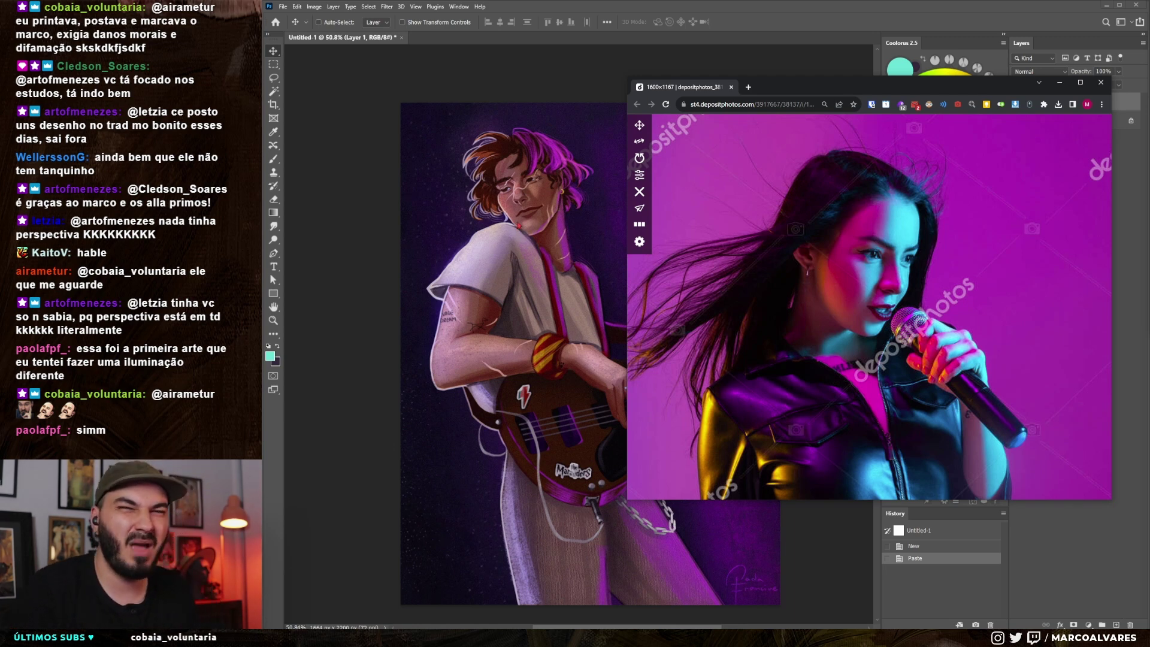
{"action": "left_click", "coordinate": [543, 220]}
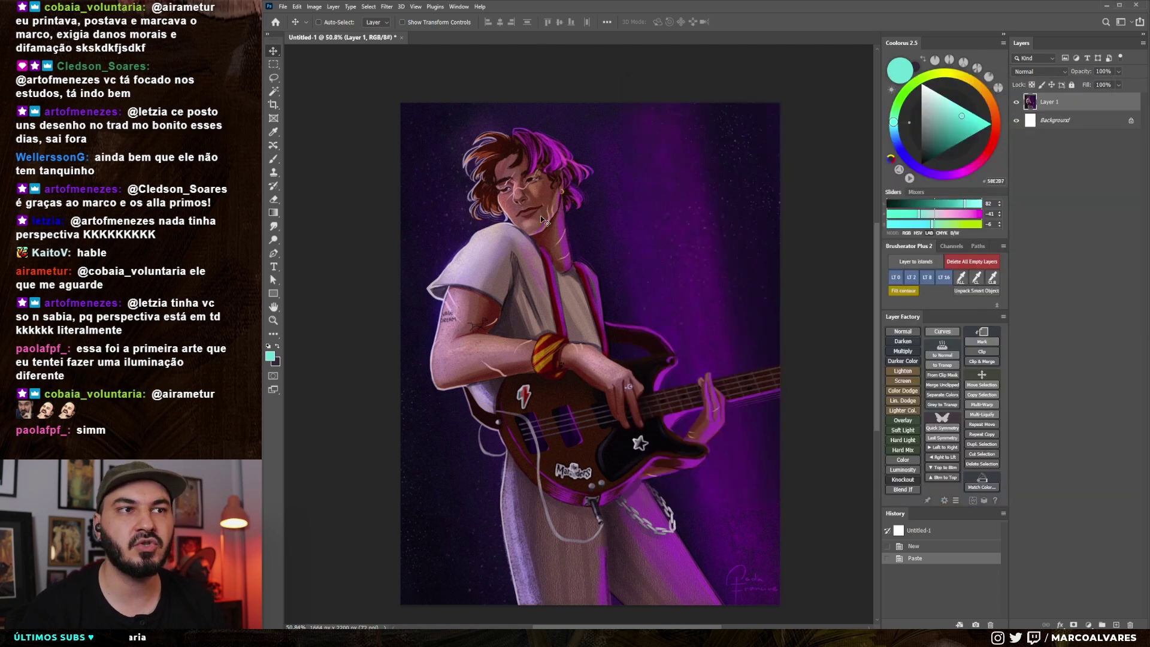
Zoom the canvas to 72.5% and bring up the 123RF purple-lit singer reference
{"action": "scroll", "coordinate": [543, 220], "scroll_direction": "down", "scroll_amount": 1}
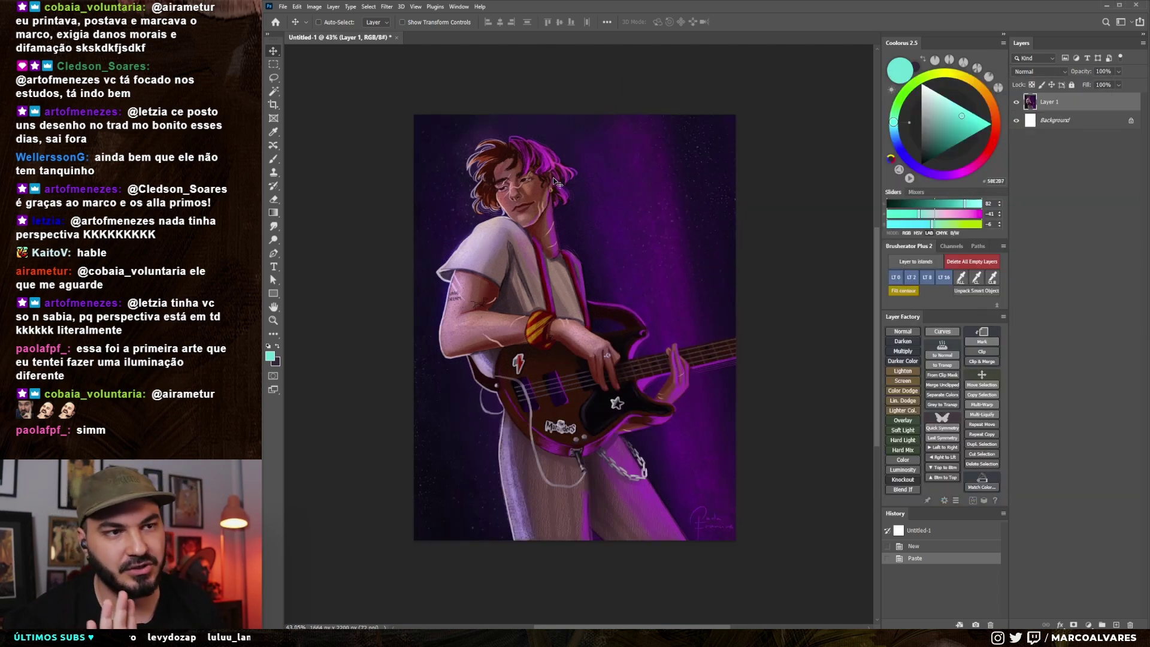
{"action": "scroll", "coordinate": [557, 183], "scroll_direction": "up", "scroll_amount": 1}
{"action": "scroll", "coordinate": [551, 277], "scroll_direction": "up", "scroll_amount": 1}
{"action": "scroll", "coordinate": [552, 277], "scroll_direction": "up", "scroll_amount": 1}
{"action": "scroll", "coordinate": [543, 280], "scroll_direction": "up", "scroll_amount": 1}
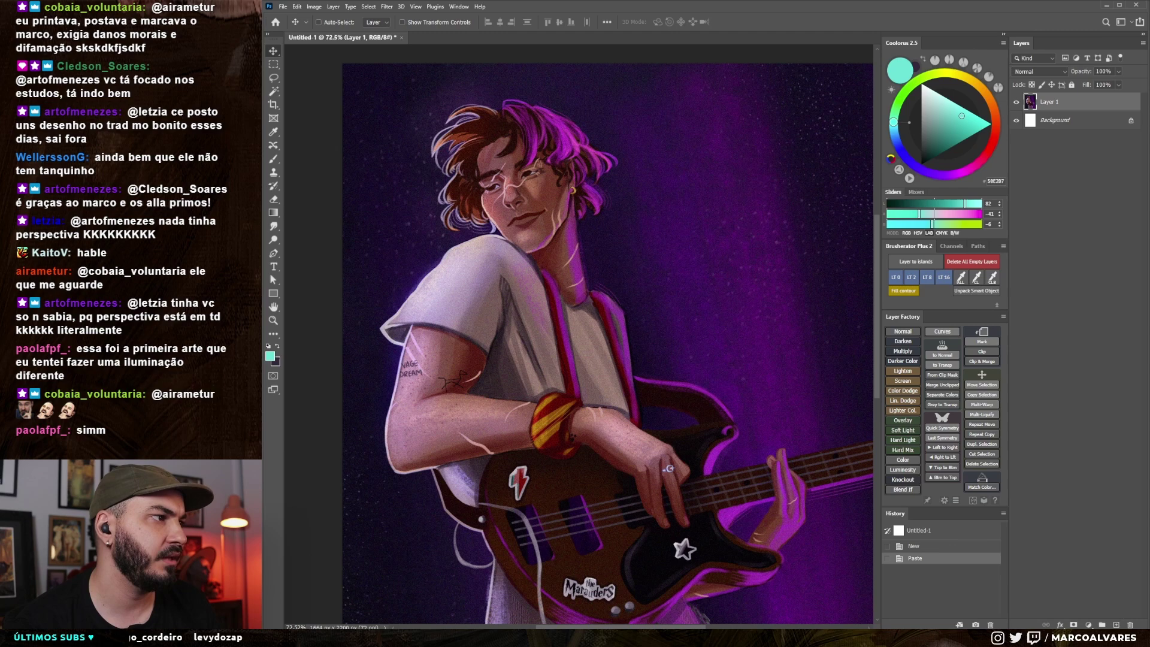
{"action": "key", "text": "ctrl"}
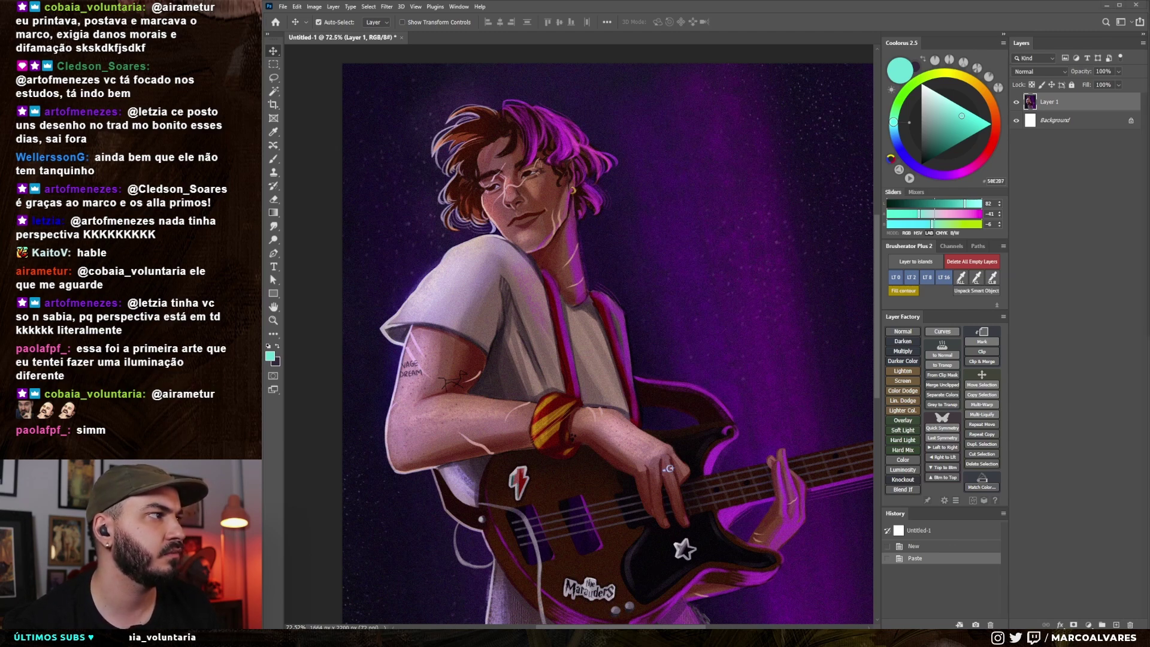
{"action": "key", "text": "alt+Tab"}
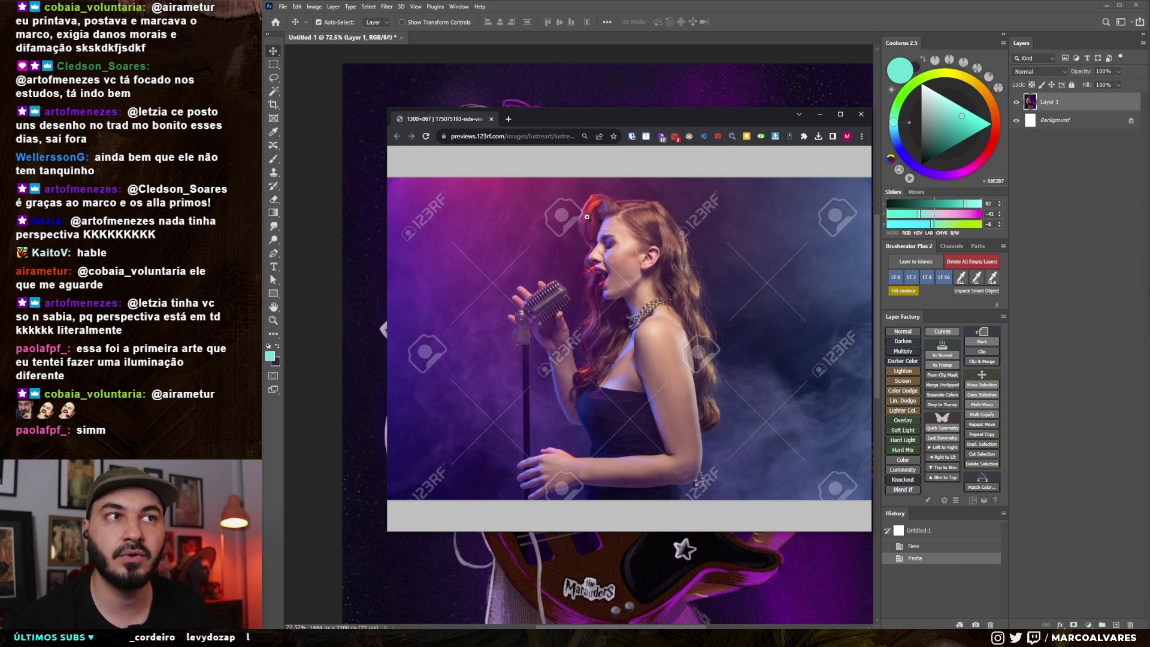
Hide the reference, switch to the Brush, sample a light pink skin tone, and add a new layer
{"action": "left_click", "coordinate": [819, 114]}
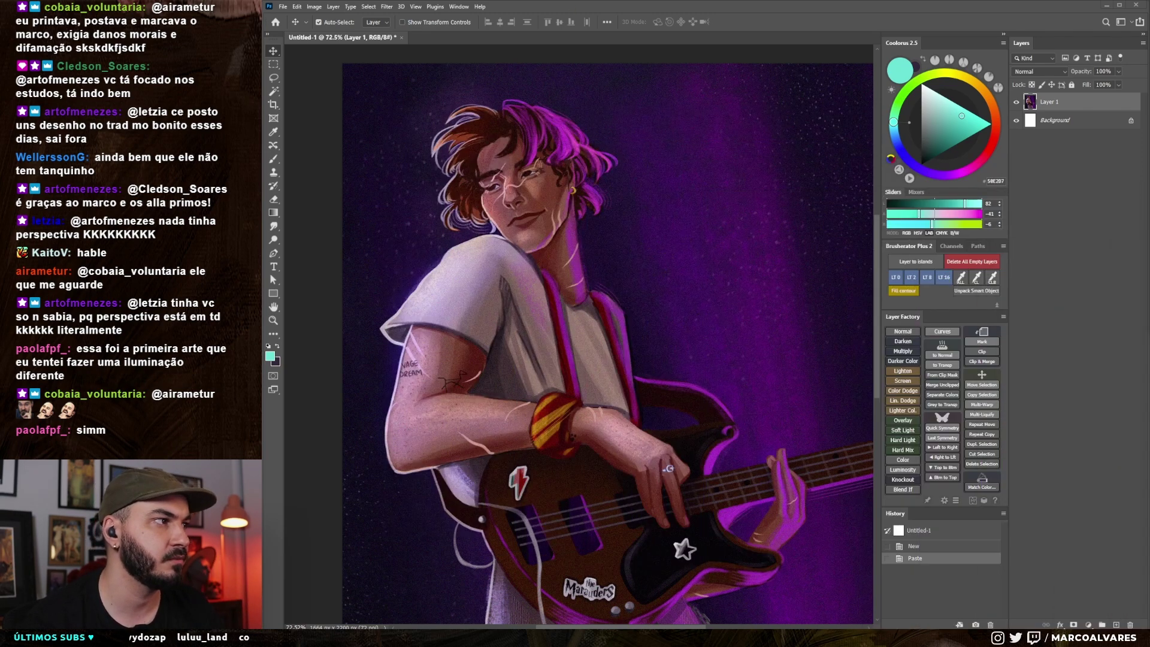
{"action": "left_click_drag", "start_coordinate": [536, 228], "coordinate": [553, 284]}
{"action": "key", "text": "b"}
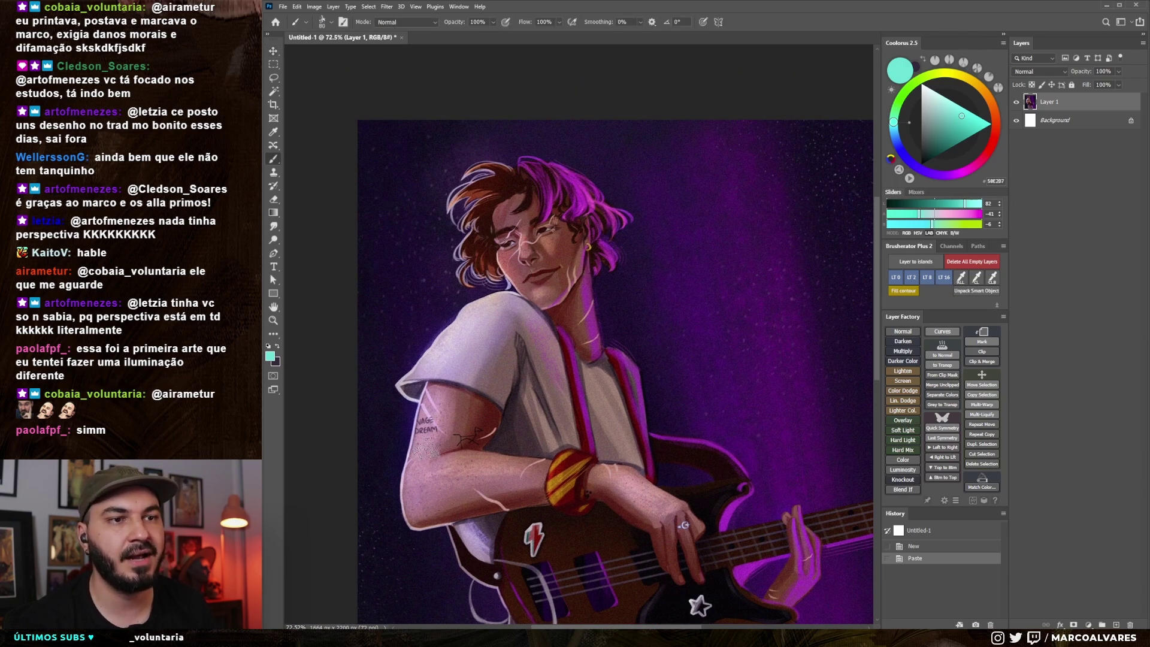
{"action": "left_click", "coordinate": [468, 398], "text": "alt"}
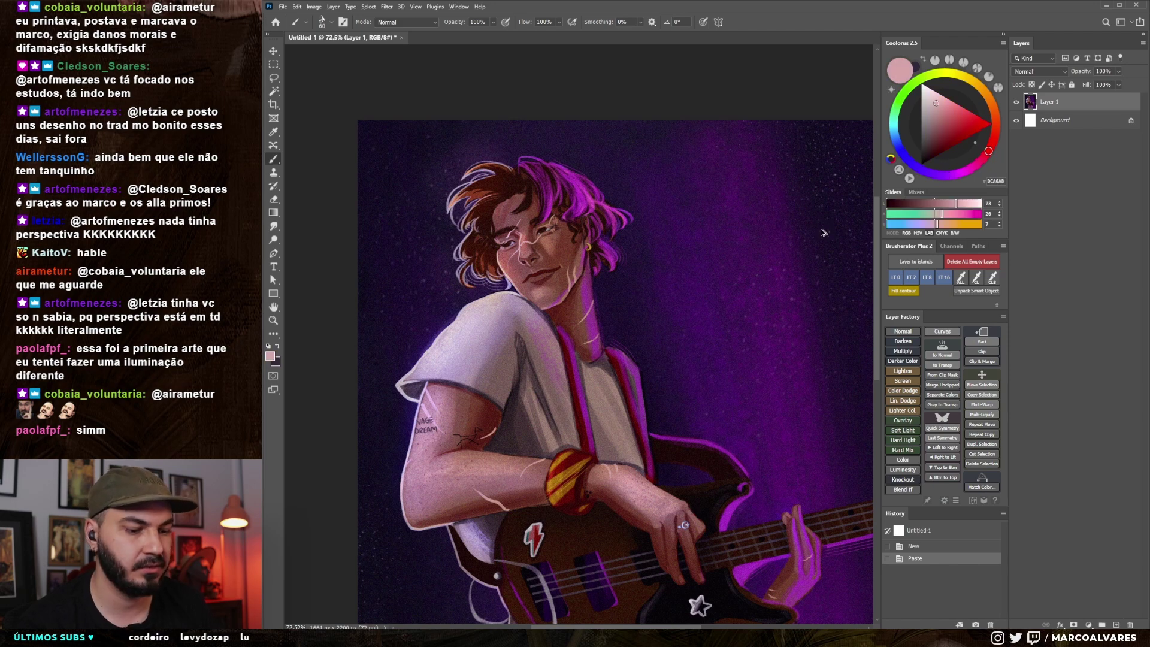
{"action": "key", "text": "ctrl+shift+alt+n"}
Paint small pink texture strokes on the bassist's arm and forearm
{"action": "left_click_drag", "start_coordinate": [539, 362], "coordinate": [557, 288]}
{"action": "mouse_move", "coordinate": [447, 335]}
{"action": "left_mouse_down"}
{"action": "mouse_move", "coordinate": [436, 353]}
{"action": "mouse_move", "coordinate": [459, 384]}
{"action": "left_mouse_up"}
{"action": "left_click_drag", "start_coordinate": [455, 335], "coordinate": [464, 314]}
{"action": "left_click_drag", "start_coordinate": [464, 327], "coordinate": [468, 317]}
{"action": "mouse_move", "coordinate": [432, 413]}
{"action": "left_mouse_down"}
{"action": "mouse_move", "coordinate": [434, 428]}
{"action": "mouse_move", "coordinate": [465, 393]}
{"action": "left_mouse_up"}
Sample grey, red-brown and darker brown tones, then zoom out to the whole painting
{"action": "left_click", "coordinate": [477, 339], "text": "alt"}
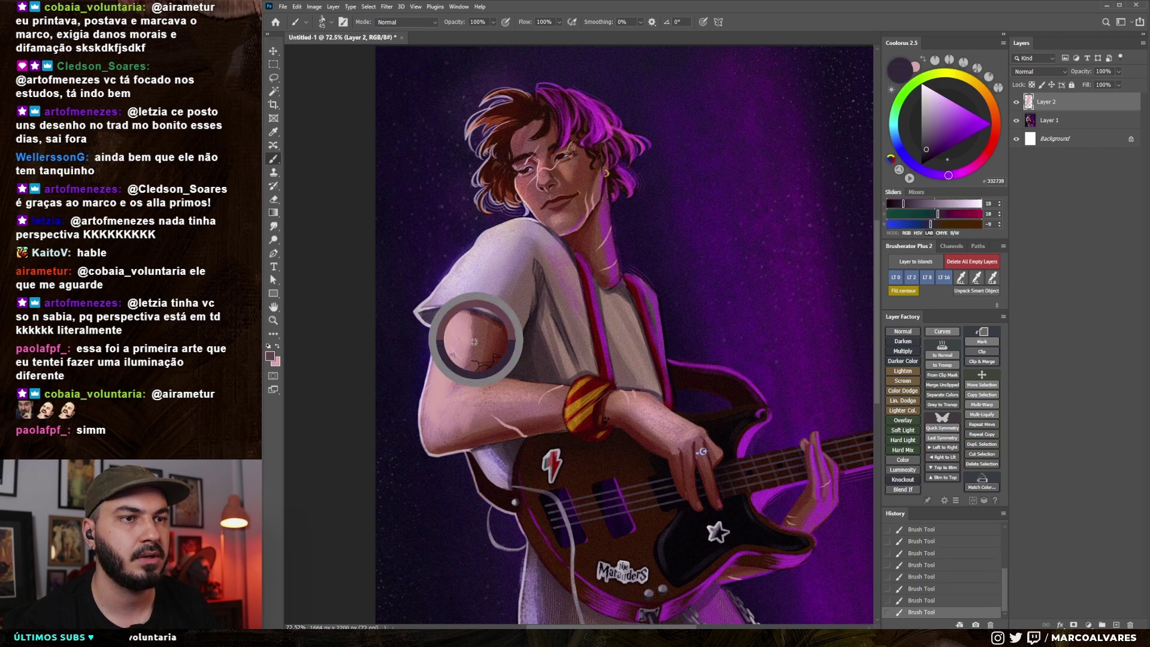
{"action": "left_click", "coordinate": [564, 301], "text": "alt"}
{"action": "left_click", "coordinate": [442, 314], "text": "alt"}
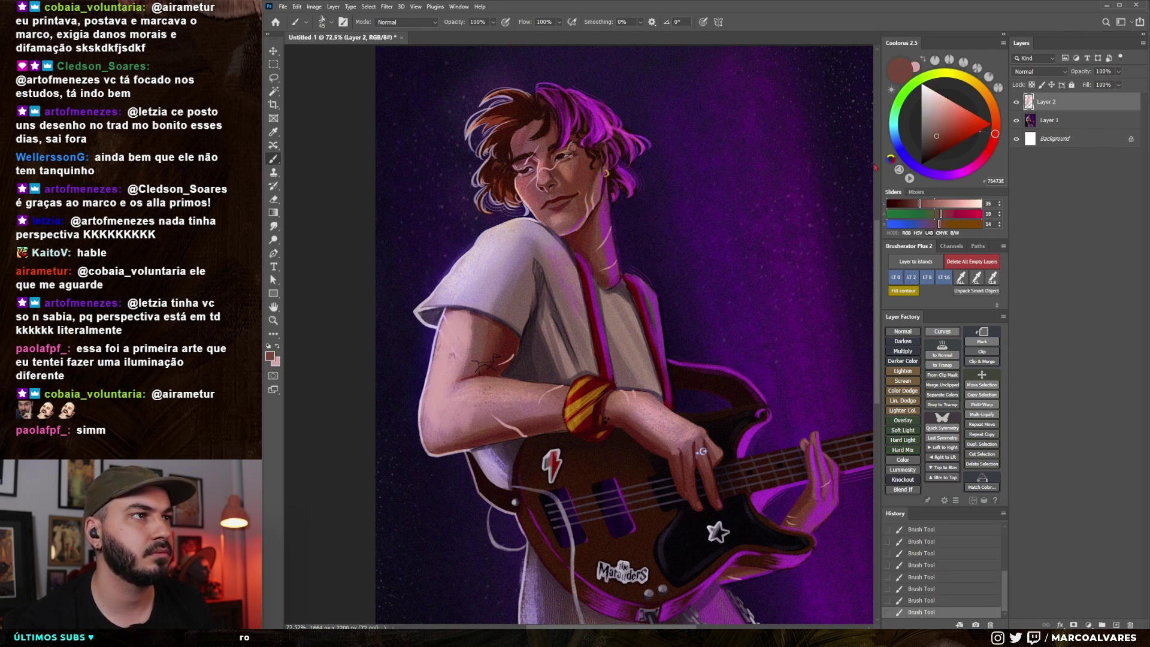
{"action": "key", "text": "z"}
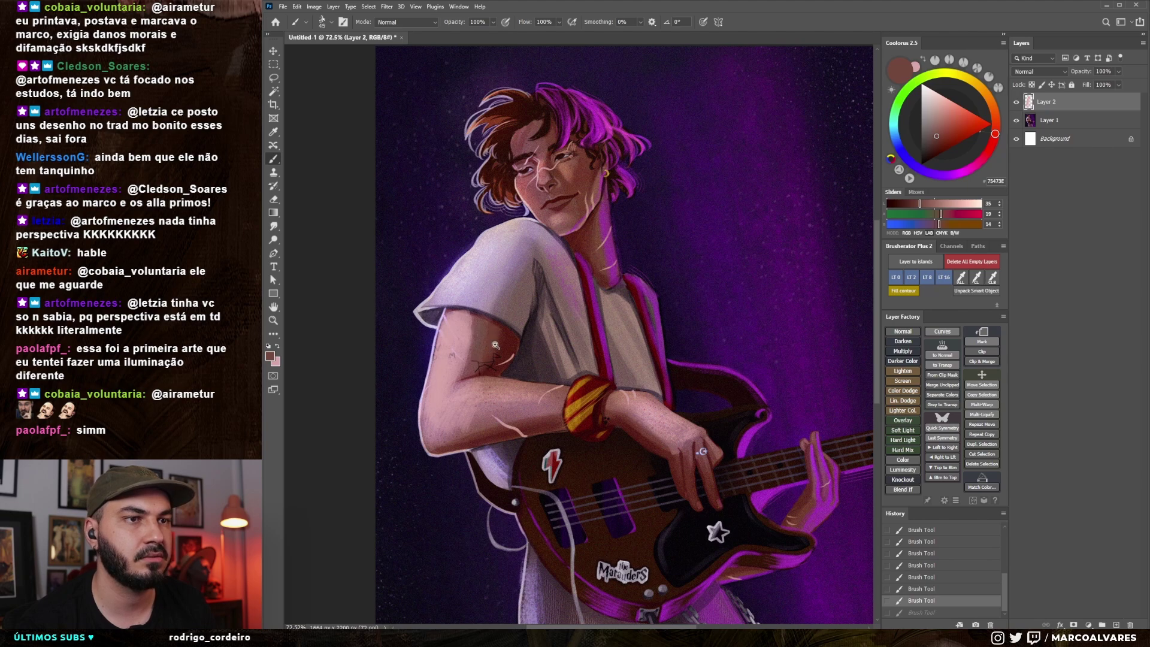
{"action": "mouse_move", "coordinate": [480, 331]}
{"action": "left_mouse_down"}
{"action": "mouse_move", "coordinate": [512, 377]}
{"action": "mouse_move", "coordinate": [515, 354]}
{"action": "left_mouse_up"}
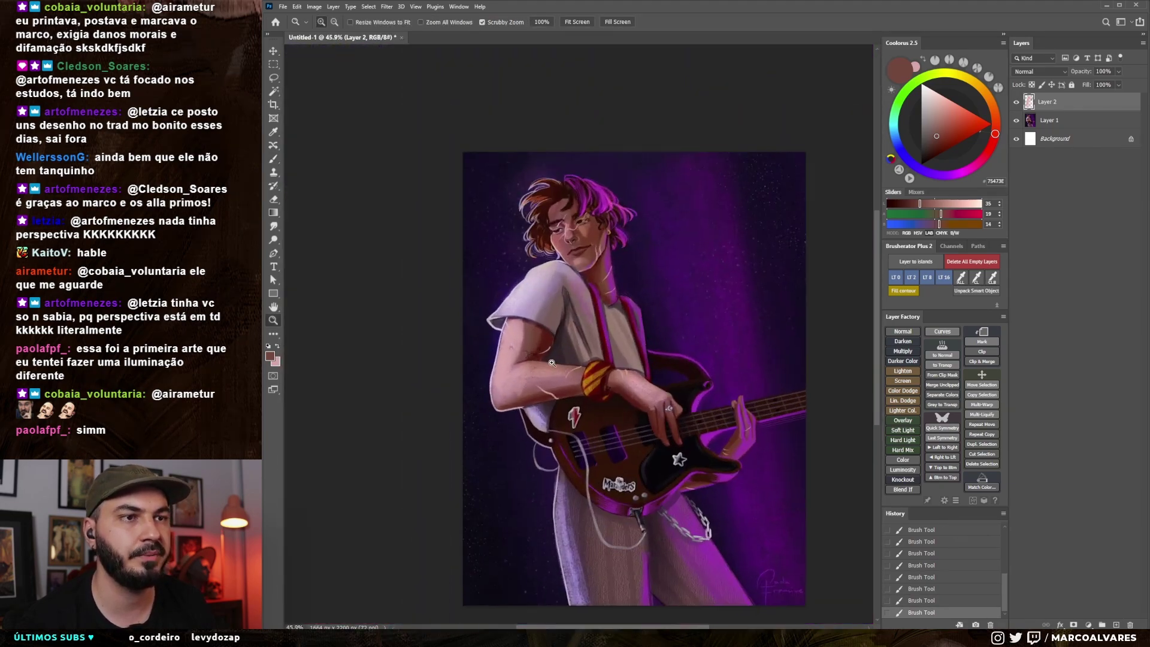
Sample the arm's pink skin tones and repaint strokes on the shoulder and forearm
{"action": "key", "text": "b"}
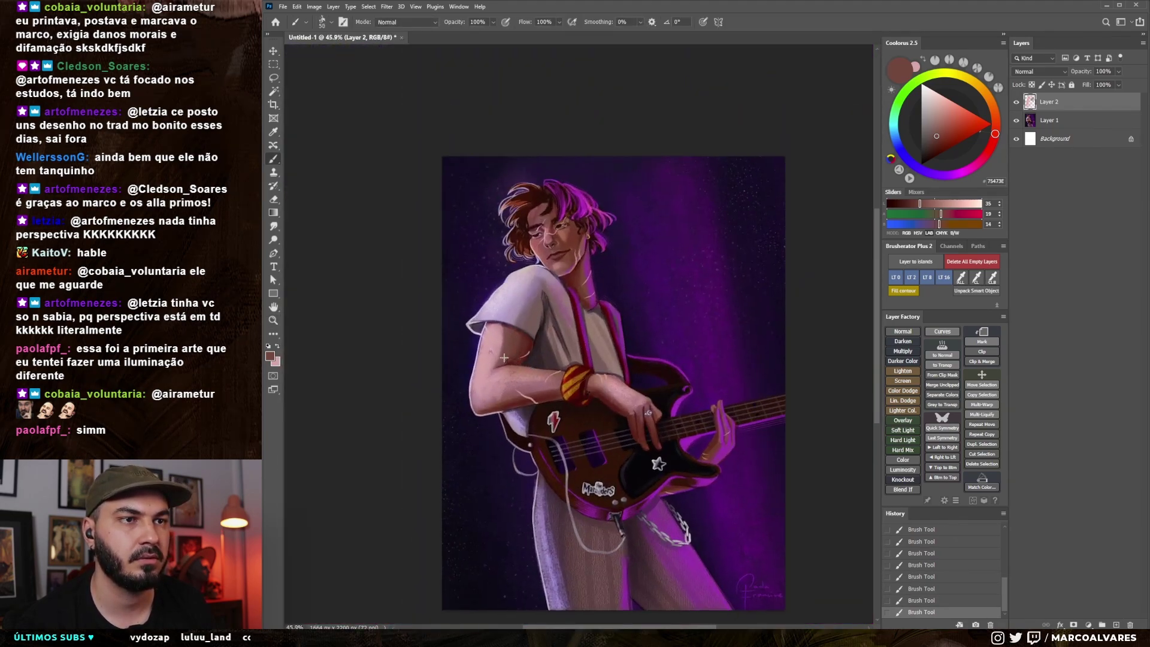
{"action": "left_click", "coordinate": [506, 353], "text": "alt"}
{"action": "right_click", "coordinate": [511, 359], "text": "alt+shift"}
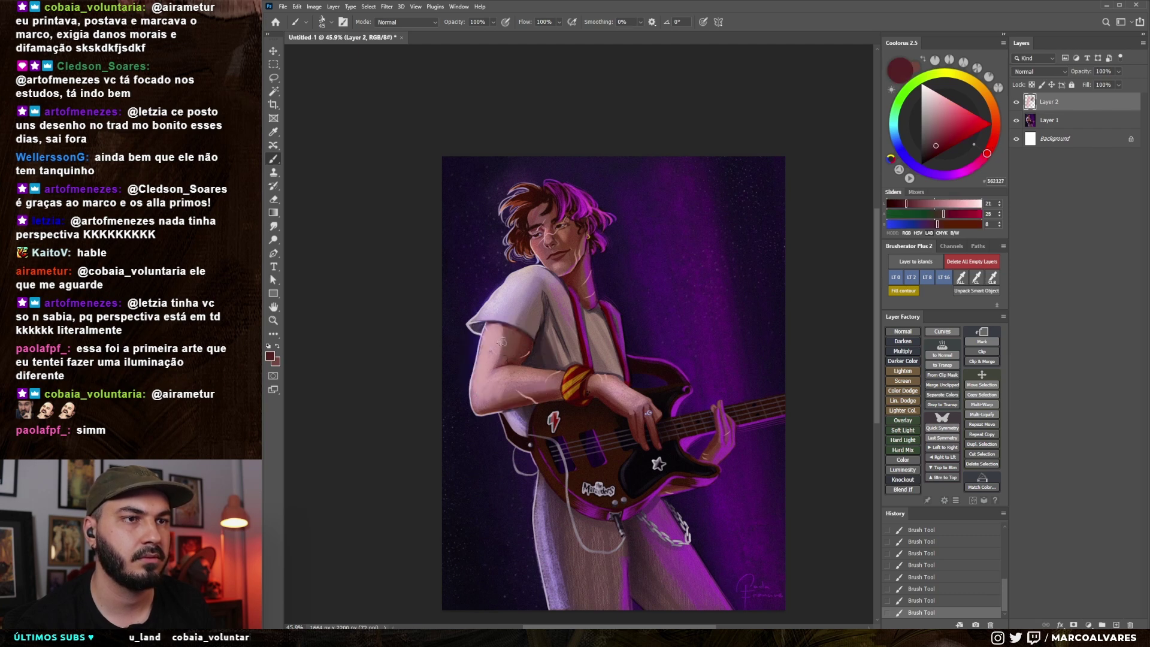
{"action": "key", "text": "ctrl+z"}
{"action": "key", "text": "ctrl+z"}
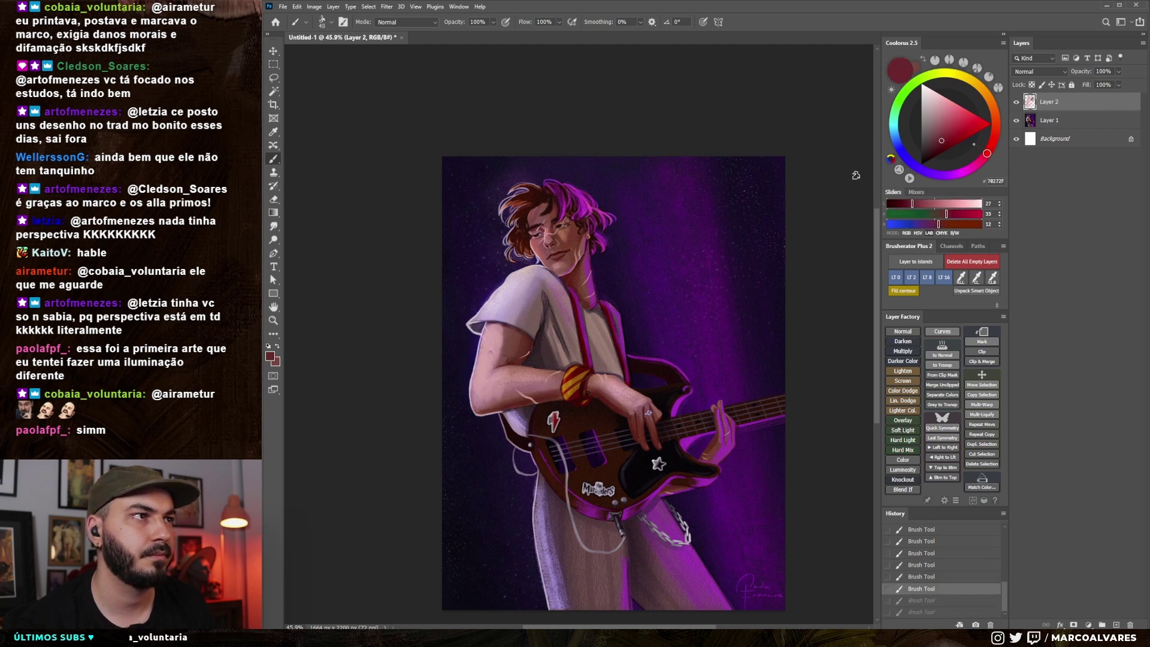
{"action": "left_click", "coordinate": [495, 342]}
{"action": "left_click", "coordinate": [500, 344], "text": "alt"}
{"action": "mouse_move", "coordinate": [497, 360]}
{"action": "left_mouse_down"}
{"action": "mouse_move", "coordinate": [515, 335]}
{"action": "mouse_move", "coordinate": [505, 329]}
{"action": "left_mouse_up"}
{"action": "left_click", "coordinate": [485, 379], "text": "alt"}
{"action": "left_click_drag", "start_coordinate": [475, 392], "coordinate": [473, 406]}
Paint near-white lavender highlights on the shoulder with a smaller brush
{"action": "left_click", "coordinate": [505, 296], "text": "alt"}
{"action": "left_click_drag", "start_coordinate": [936, 97], "coordinate": [934, 93]}
{"action": "key", "text": "bracketleft"}
{"action": "left_click_drag", "start_coordinate": [503, 292], "coordinate": [518, 270]}
{"action": "key", "text": "bracketleft"}
{"action": "mouse_move", "coordinate": [508, 314]}
{"action": "left_mouse_down"}
{"action": "mouse_move", "coordinate": [524, 295]}
{"action": "mouse_move", "coordinate": [510, 288]}
{"action": "left_mouse_up"}
{"action": "left_click", "coordinate": [524, 294], "text": "alt"}
{"action": "left_click", "coordinate": [515, 292], "text": "alt"}
Sample a purple tone and paint larger highlight strokes across the shirt
{"action": "key", "text": "bracketright"}
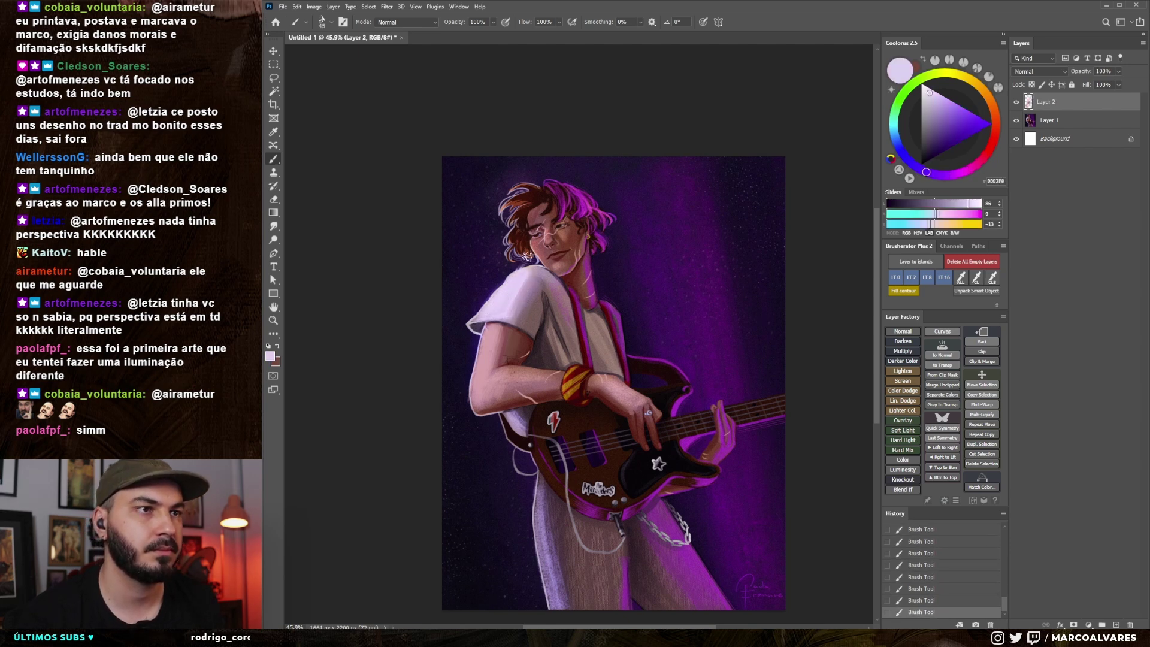
{"action": "scroll", "coordinate": [531, 239], "scroll_direction": "down", "scroll_amount": 1}
{"action": "scroll", "coordinate": [536, 222], "scroll_direction": "down", "scroll_amount": 1}
{"action": "key", "text": "bracketright"}
{"action": "left_click", "coordinate": [532, 290], "text": "alt"}
{"action": "key", "text": "bracketright"}
{"action": "key", "text": "bracketright"}
{"action": "mouse_move", "coordinate": [530, 282]}
{"action": "left_mouse_down"}
{"action": "mouse_move", "coordinate": [572, 321]}
{"action": "mouse_move", "coordinate": [562, 309]}
{"action": "left_mouse_up"}
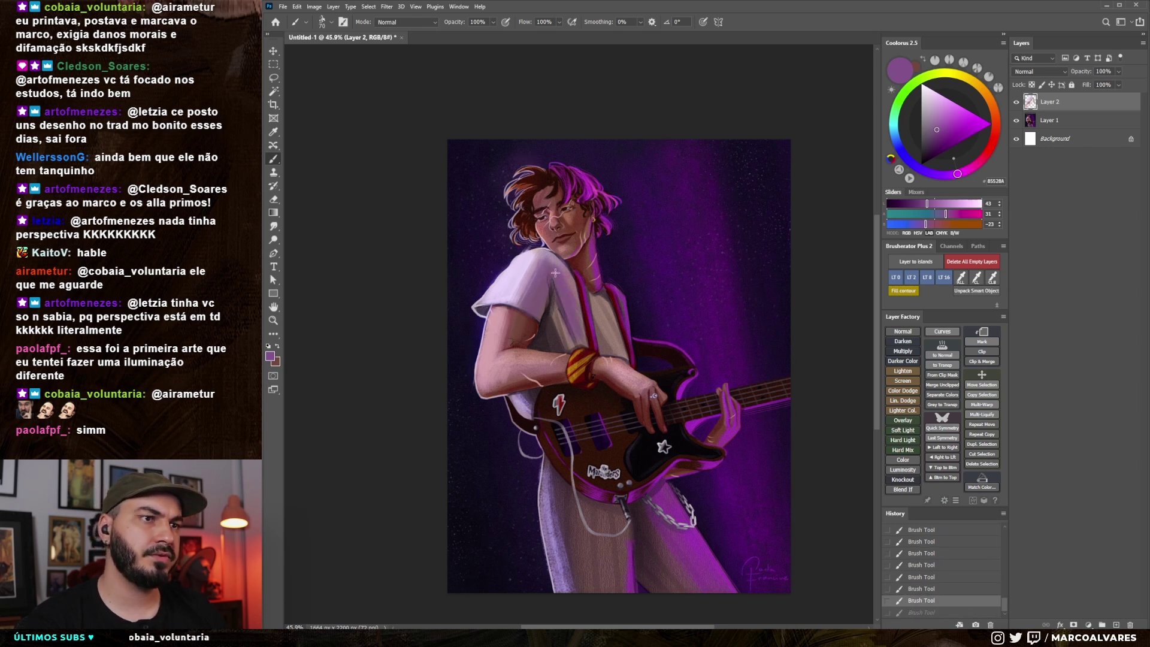
{"action": "left_click", "coordinate": [562, 309]}
{"action": "key", "text": "bracketleft"}
{"action": "key", "text": "bracketleft"}
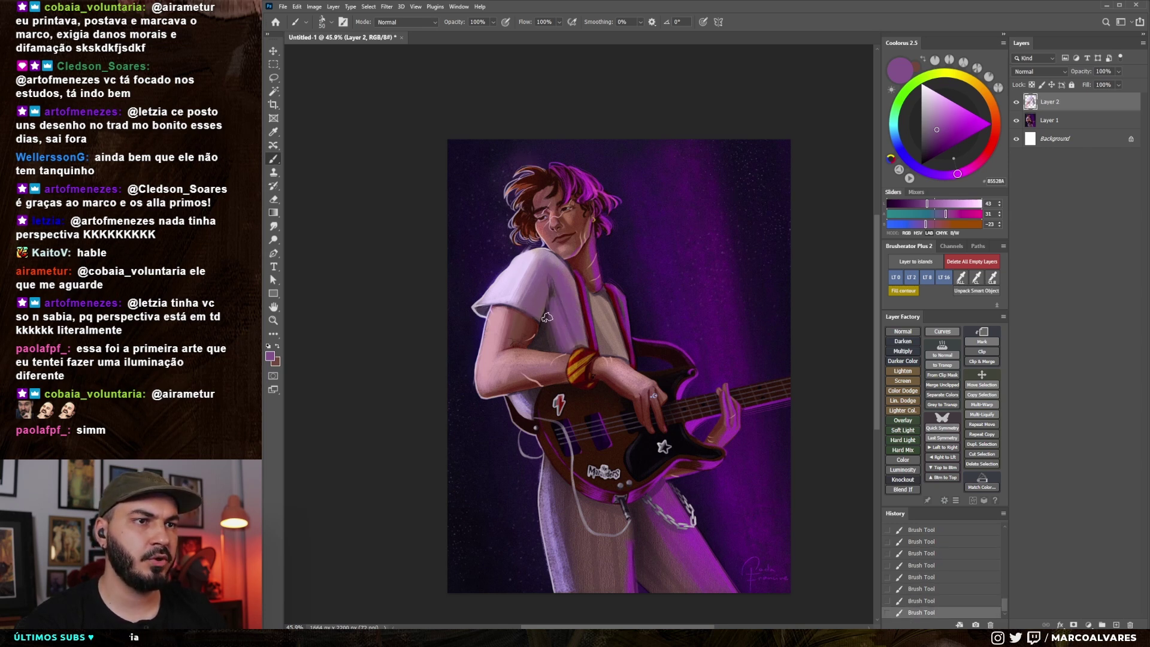
{"action": "key", "text": "ctrl+z"}
{"action": "key", "text": "ctrl+z"}
{"action": "key", "text": "ctrl+z"}
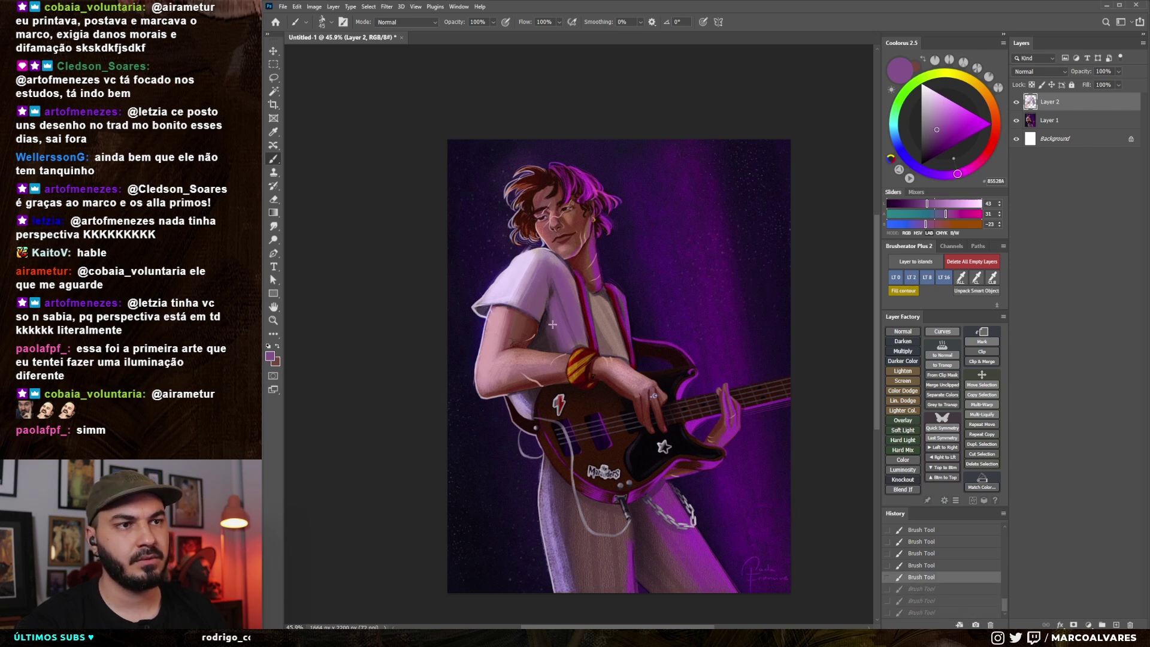
{"action": "key", "text": "ctrl+shift+z"}
{"action": "key", "text": "ctrl+shift+z"}
{"action": "key", "text": "ctrl+shift+z"}
Add another shirt stroke, then paint faint light strokes on the pants with a bigger brush
{"action": "left_click_drag", "start_coordinate": [603, 350], "coordinate": [599, 311]}
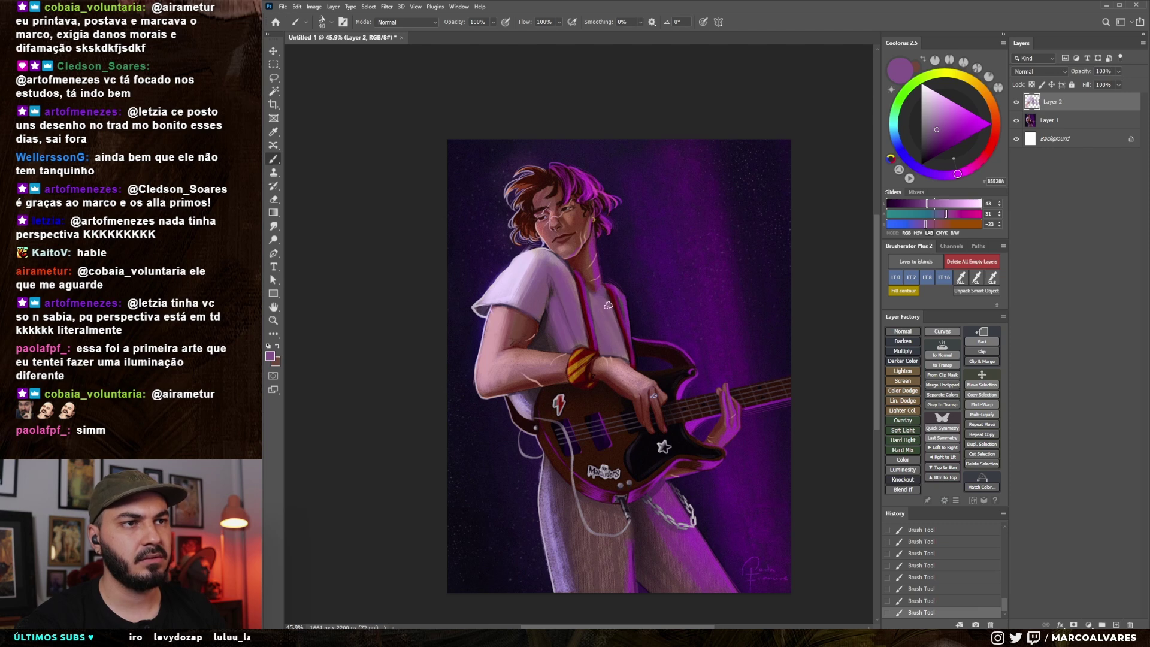
{"action": "key", "text": "bracketright"}
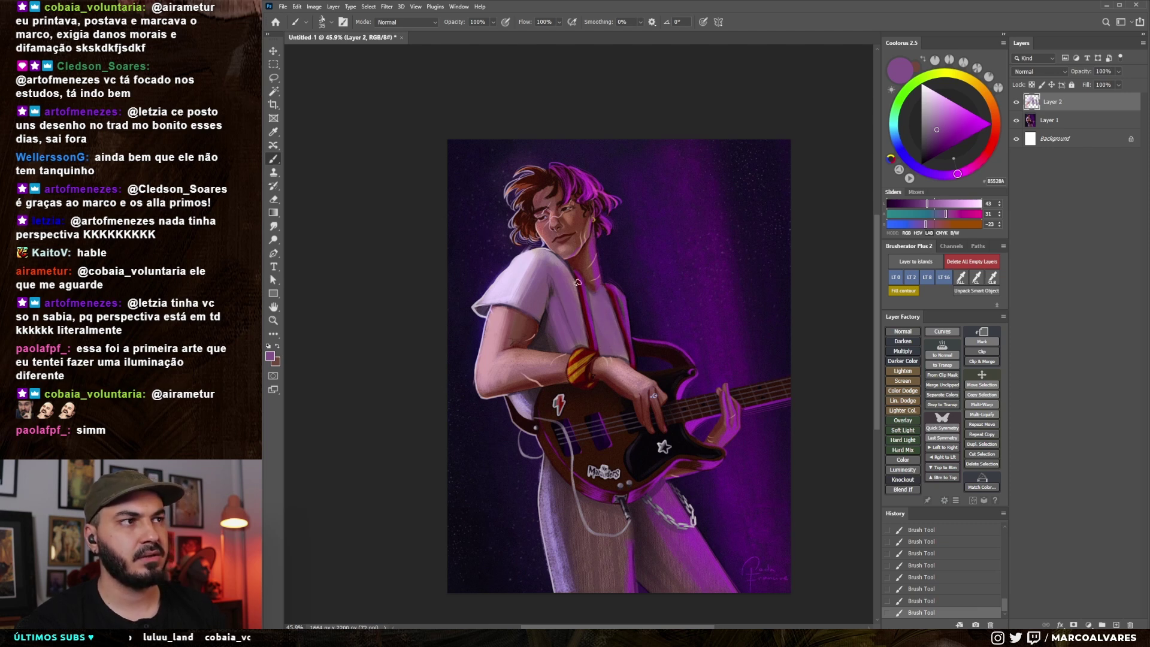
{"action": "key", "text": "bracketright"}
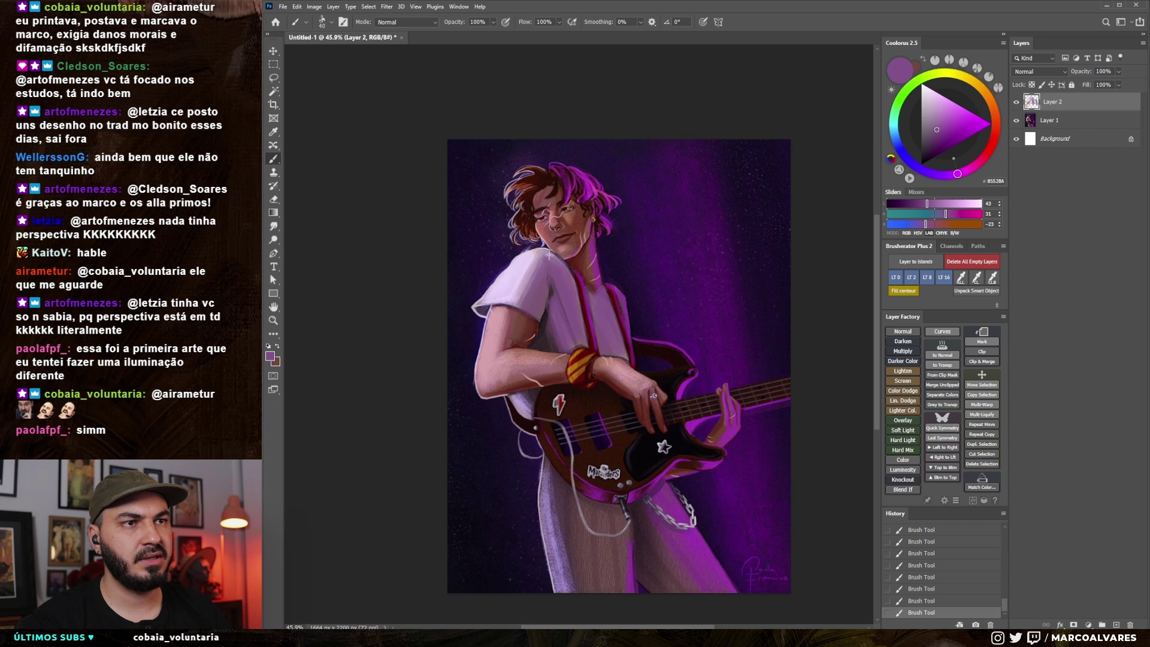
{"action": "key", "text": "bracketright"}
{"action": "key", "text": "bracketright"}
{"action": "key", "text": "bracketright"}
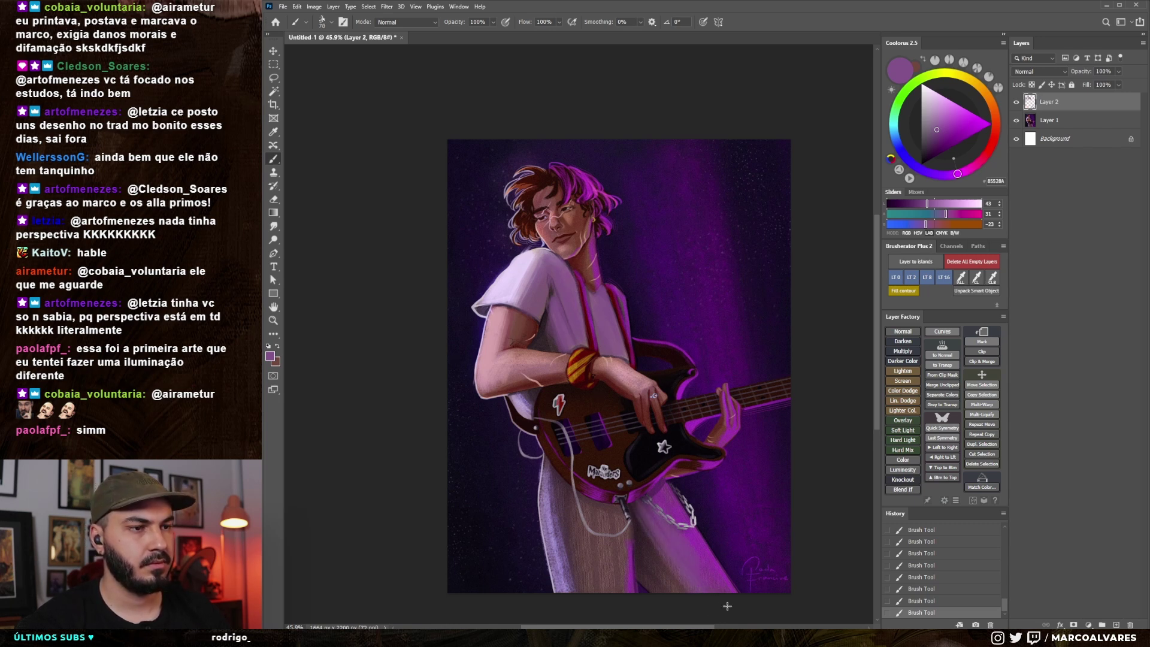
{"action": "left_click_drag", "start_coordinate": [605, 509], "coordinate": [625, 589]}
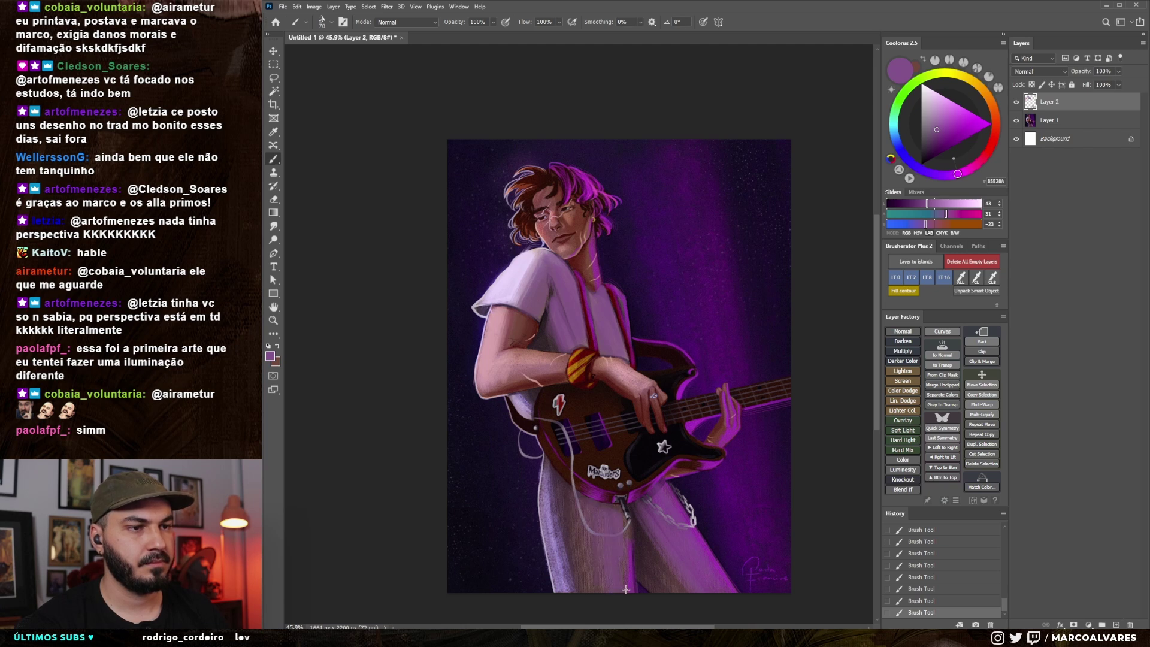
Sample a purple from the plucking hand, lighten it, and paint a highlight along the fingers
{"action": "left_click_drag", "start_coordinate": [583, 310], "coordinate": [588, 327]}
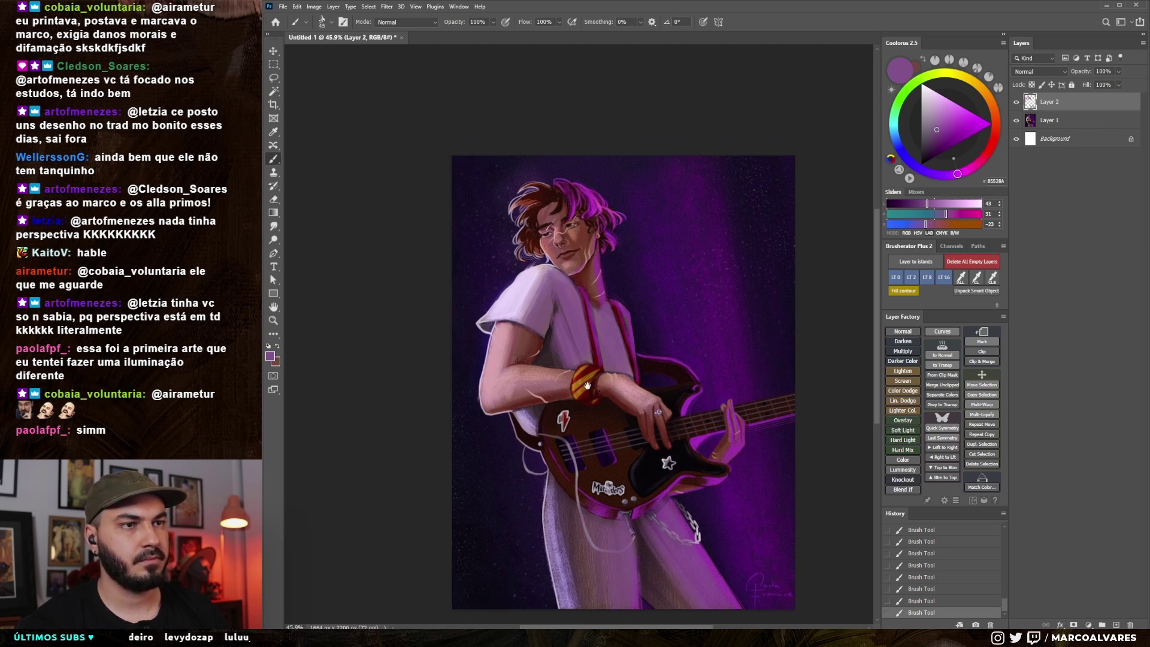
{"action": "left_click_drag", "start_coordinate": [587, 385], "coordinate": [585, 386]}
{"action": "left_click", "coordinate": [633, 397], "text": "alt"}
{"action": "left_click", "coordinate": [722, 444], "text": "alt"}
{"action": "left_click", "coordinate": [647, 413], "text": "alt"}
{"action": "left_click_drag", "start_coordinate": [937, 133], "coordinate": [945, 127]}
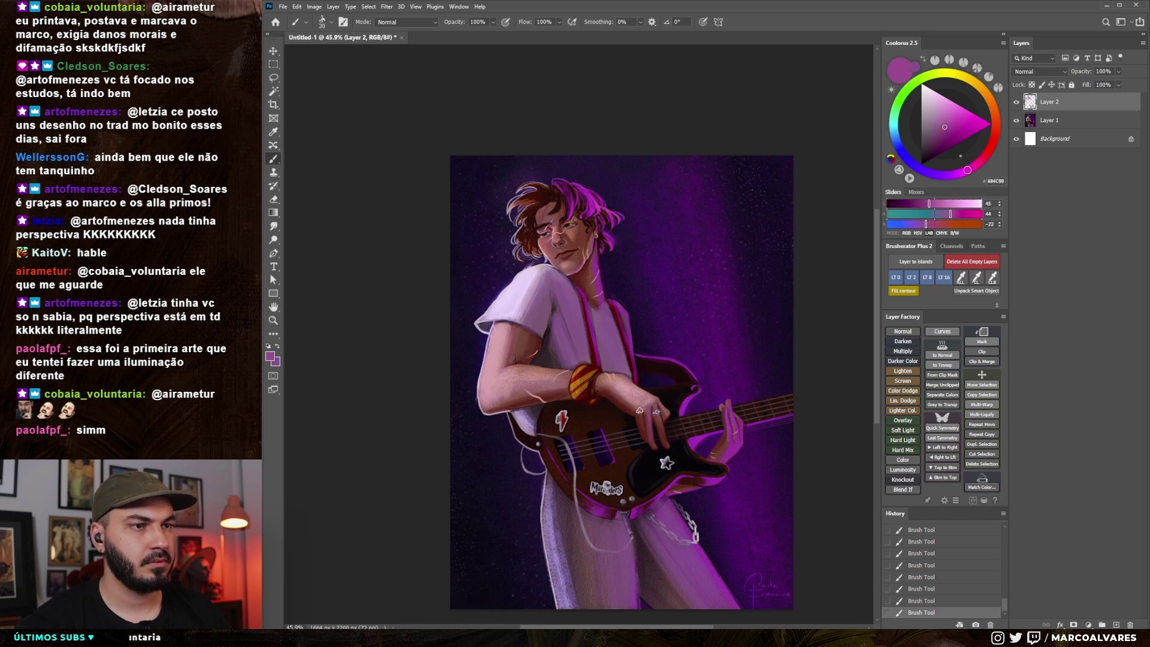
{"action": "left_click_drag", "start_coordinate": [657, 412], "coordinate": [667, 443]}
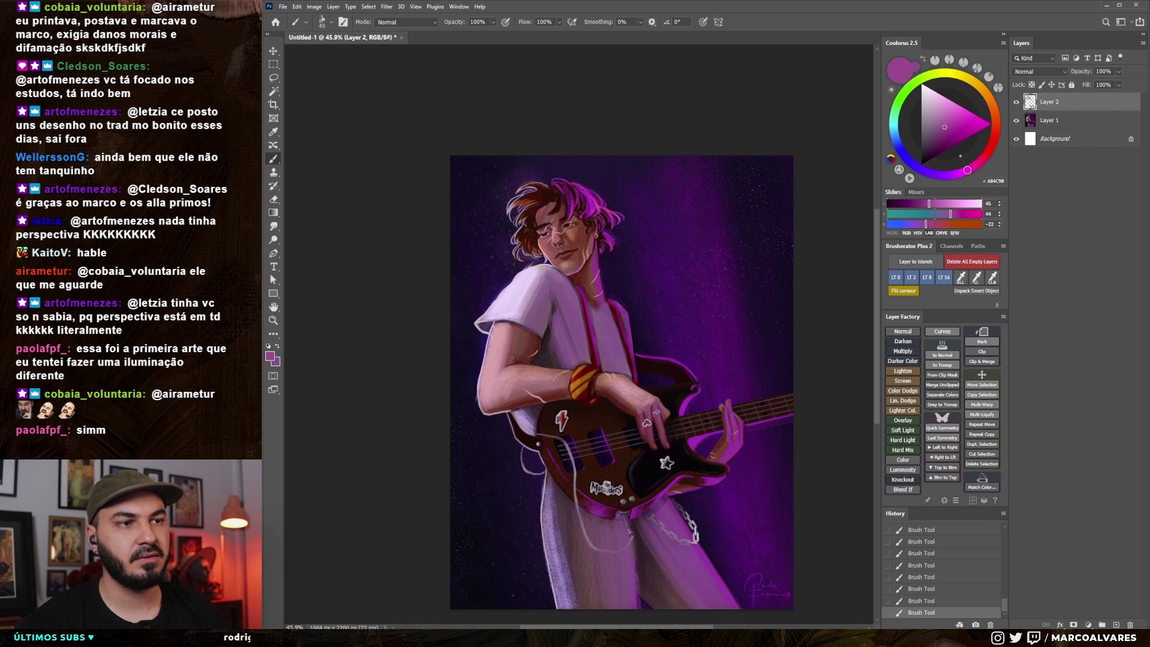
Try brown on the fingers, then undo and restore the light finger strokes
{"action": "left_click", "coordinate": [657, 415], "text": "alt"}
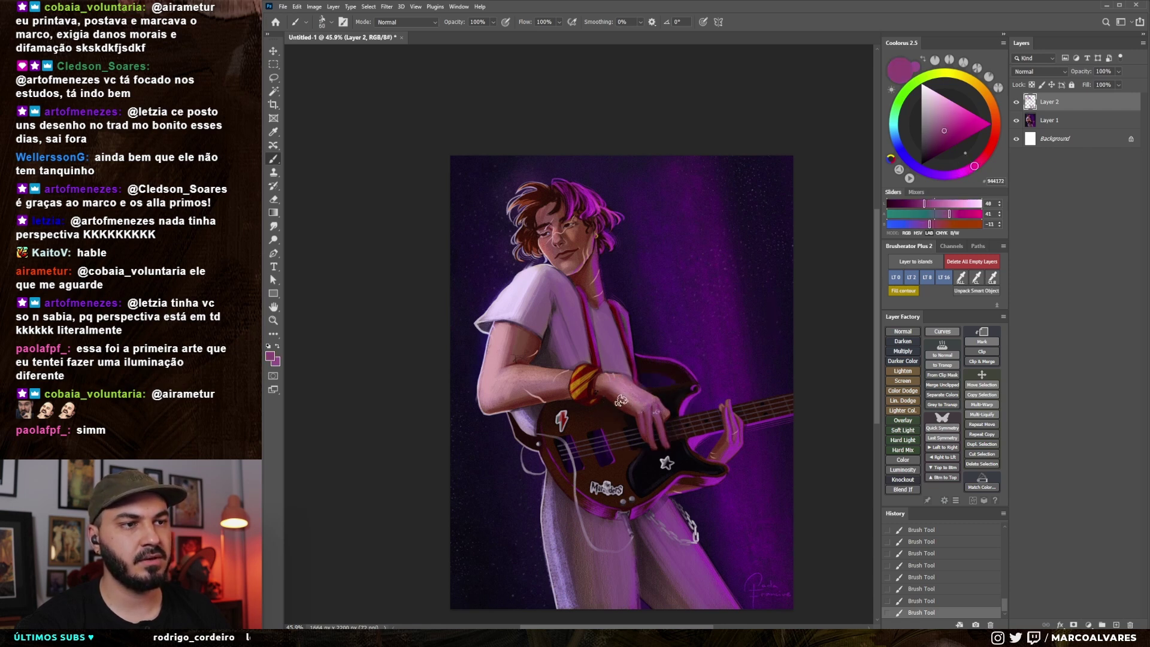
{"action": "key", "text": "ctrl+z"}
{"action": "key", "text": "ctrl+z"}
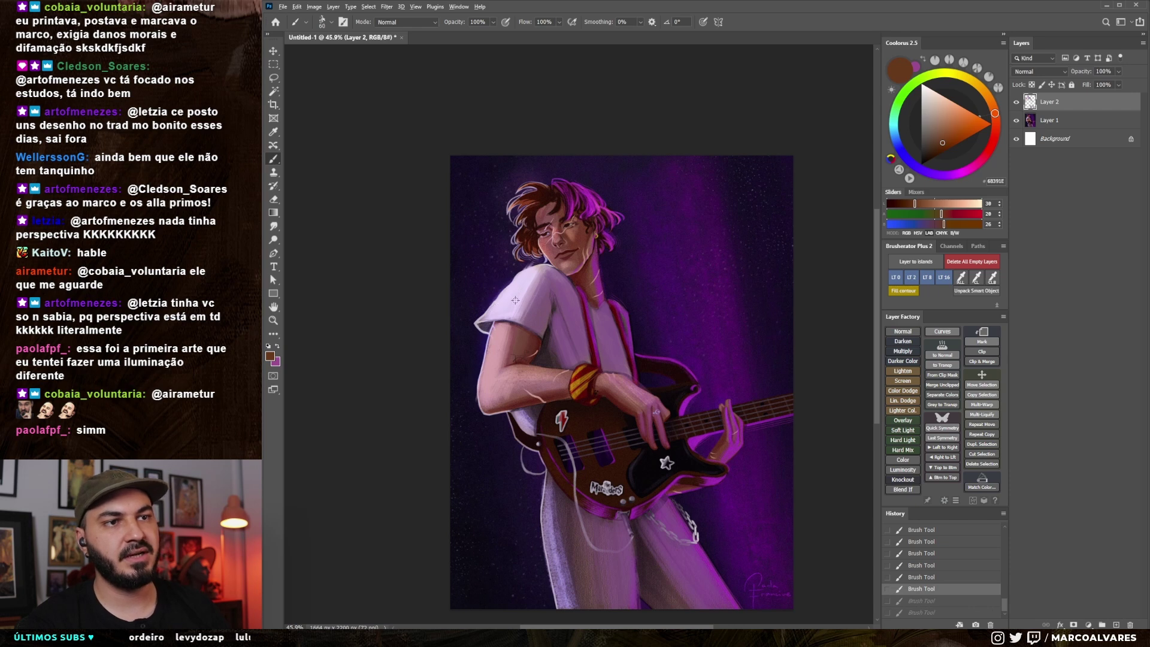
{"action": "left_click", "coordinate": [525, 271], "text": "alt"}
{"action": "key", "text": "ctrl+shift+z"}
{"action": "key", "text": "ctrl+shift+z"}
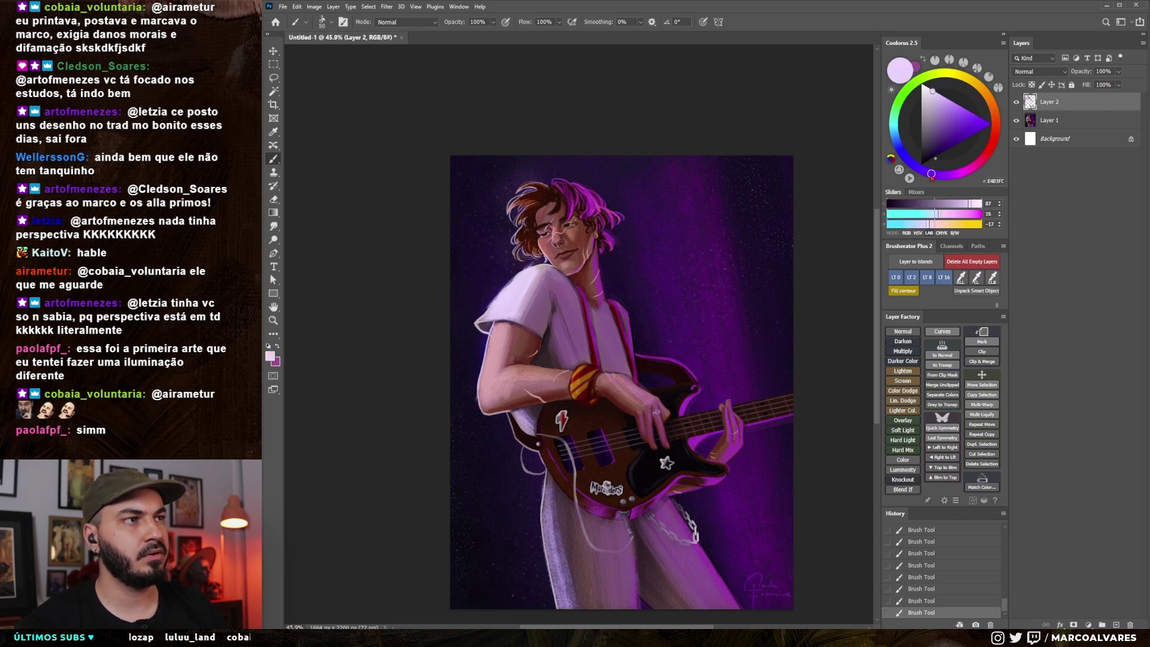
Fine-tune the light lavender colour and sample the skin pink from the face
{"action": "left_click", "coordinate": [914, 166]}
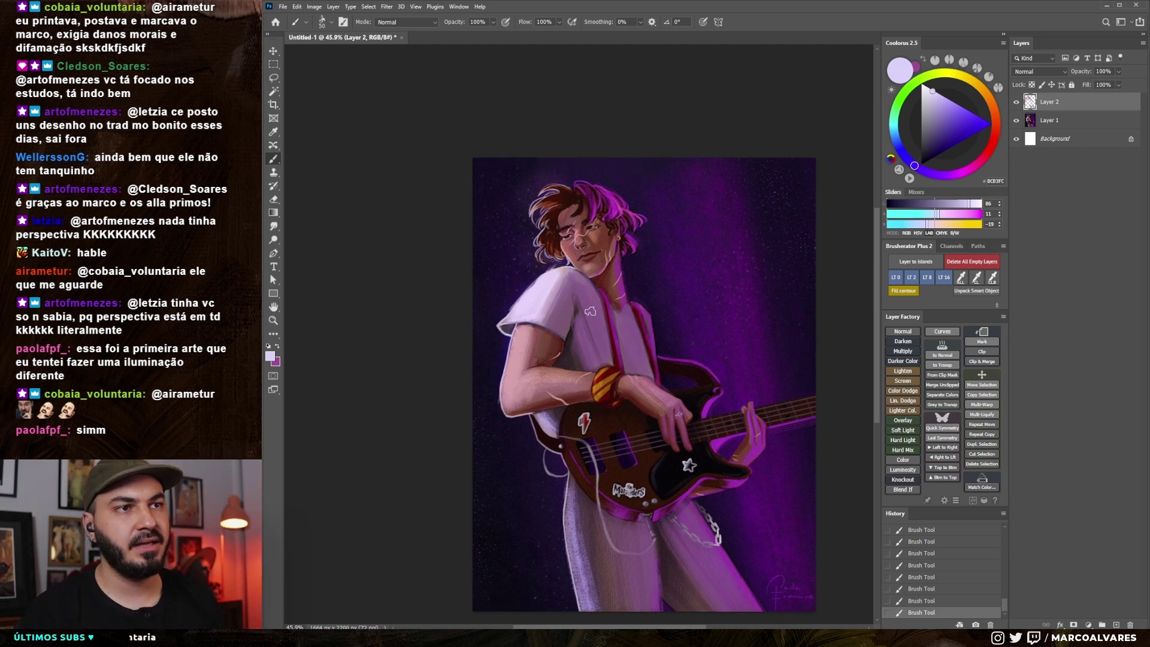
{"action": "scroll", "coordinate": [529, 239], "scroll_direction": "up", "scroll_amount": 5}
{"action": "left_click", "coordinate": [597, 218], "text": "alt"}
{"action": "key", "text": "bracketleft"}
{"action": "key", "text": "bracketleft"}
{"action": "key", "text": "bracketleft"}
Undo the eye strokes, then test light strokes on the hair and cheek and undo them
{"action": "scroll", "coordinate": [583, 192], "scroll_direction": "up", "scroll_amount": 1}
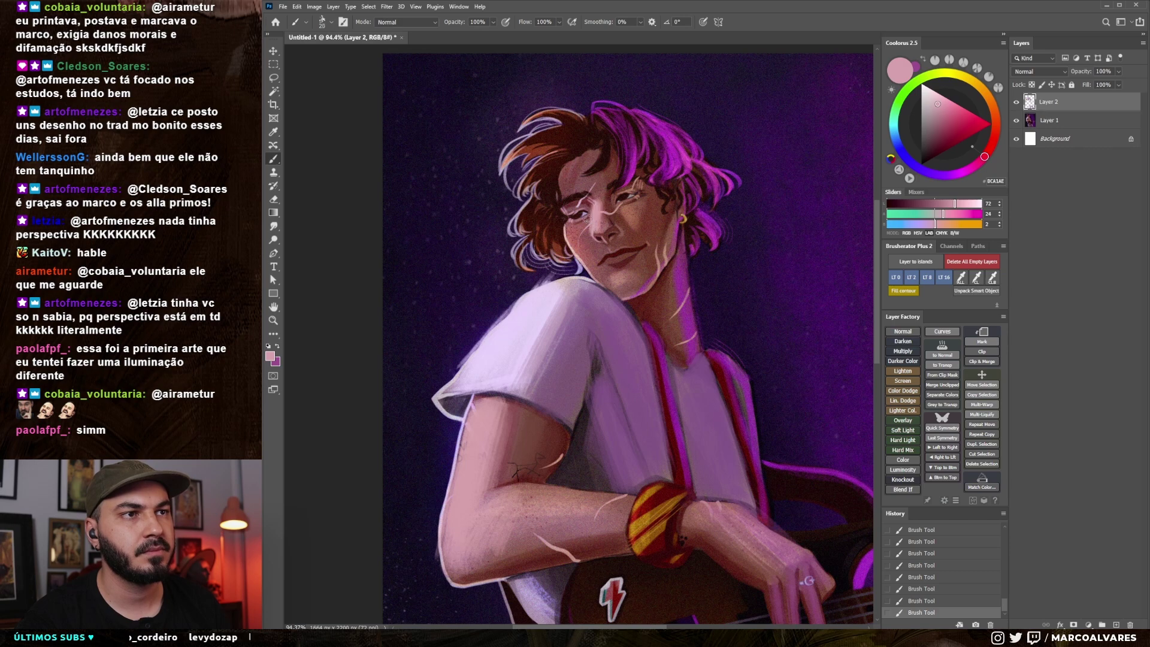
{"action": "key", "text": "ctrl+z"}
{"action": "key", "text": "ctrl+z"}
{"action": "left_click", "coordinate": [479, 444], "text": "alt"}
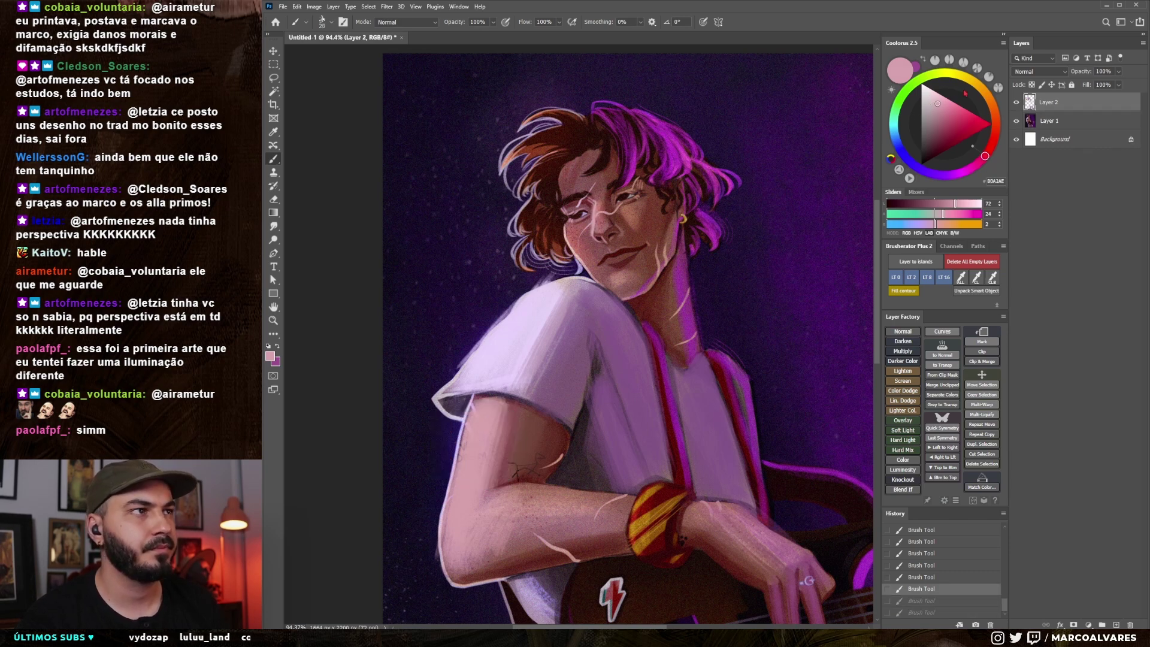
{"action": "key", "text": "bracketleft"}
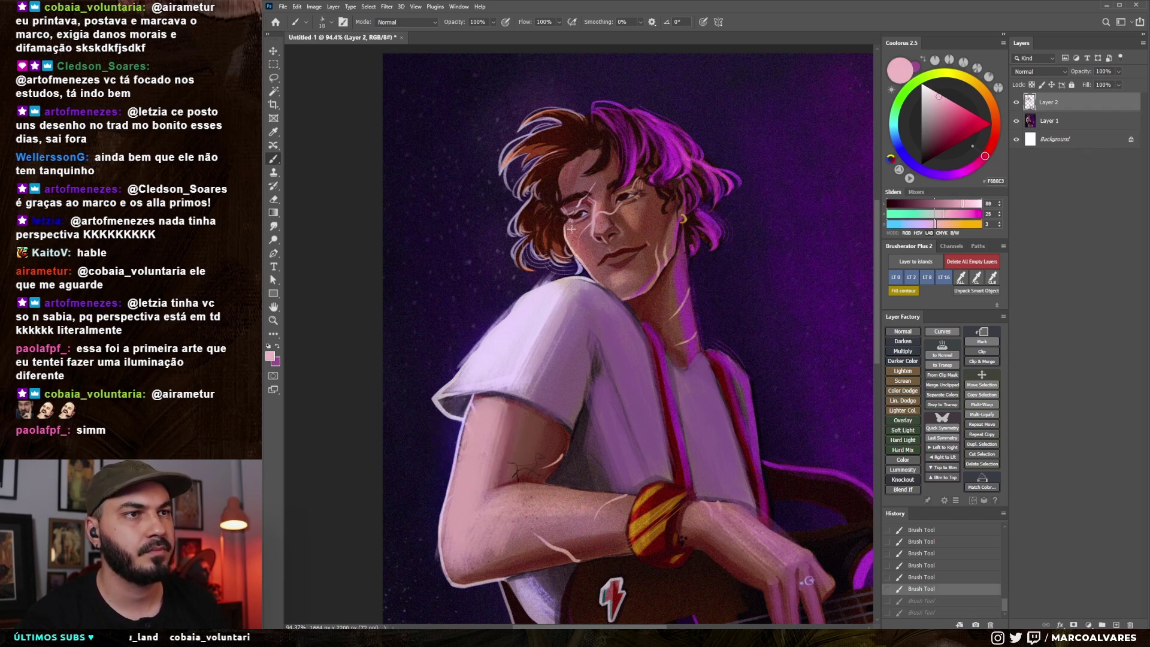
{"action": "mouse_move", "coordinate": [574, 243]}
{"action": "left_mouse_down"}
{"action": "mouse_move", "coordinate": [579, 227]}
{"action": "mouse_move", "coordinate": [605, 286]}
{"action": "left_mouse_up"}
{"action": "key", "text": "ctrl+z"}
{"action": "key", "text": "ctrl+z"}
Sample a range of face tones, from darker skin to a greyer pink, with a smaller brush
{"action": "key", "text": "bracketleft"}
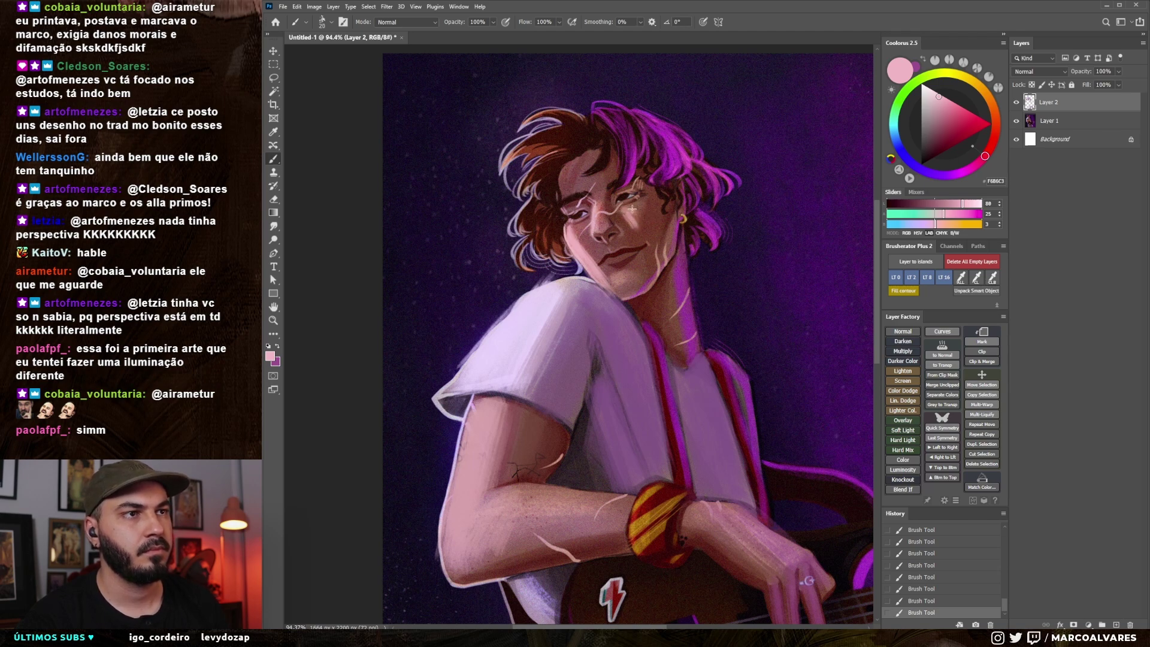
{"action": "key", "text": "bracketright"}
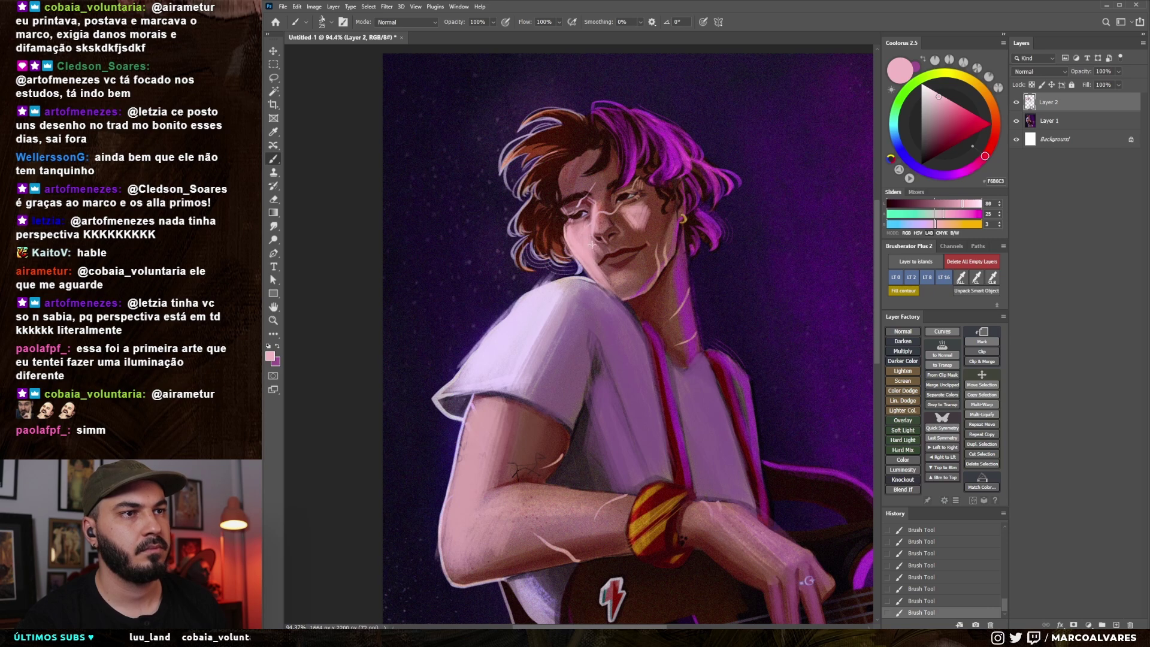
{"action": "key", "text": "bracketleft"}
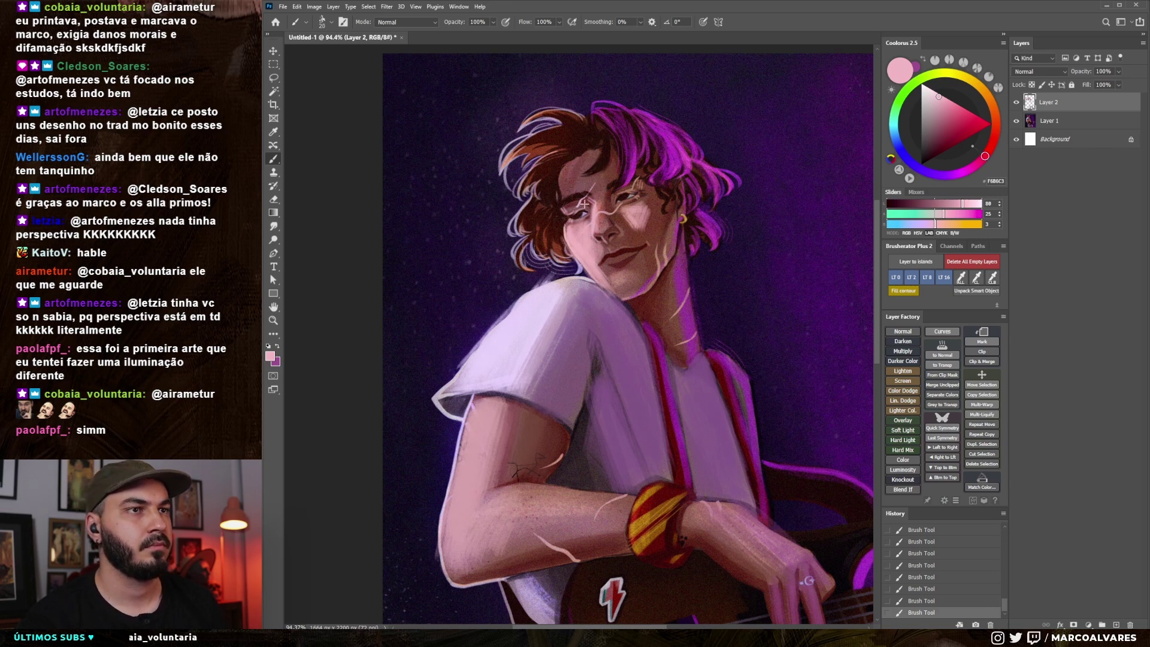
{"action": "left_click", "coordinate": [586, 241], "text": "alt"}
{"action": "left_click", "coordinate": [600, 220], "text": "alt"}
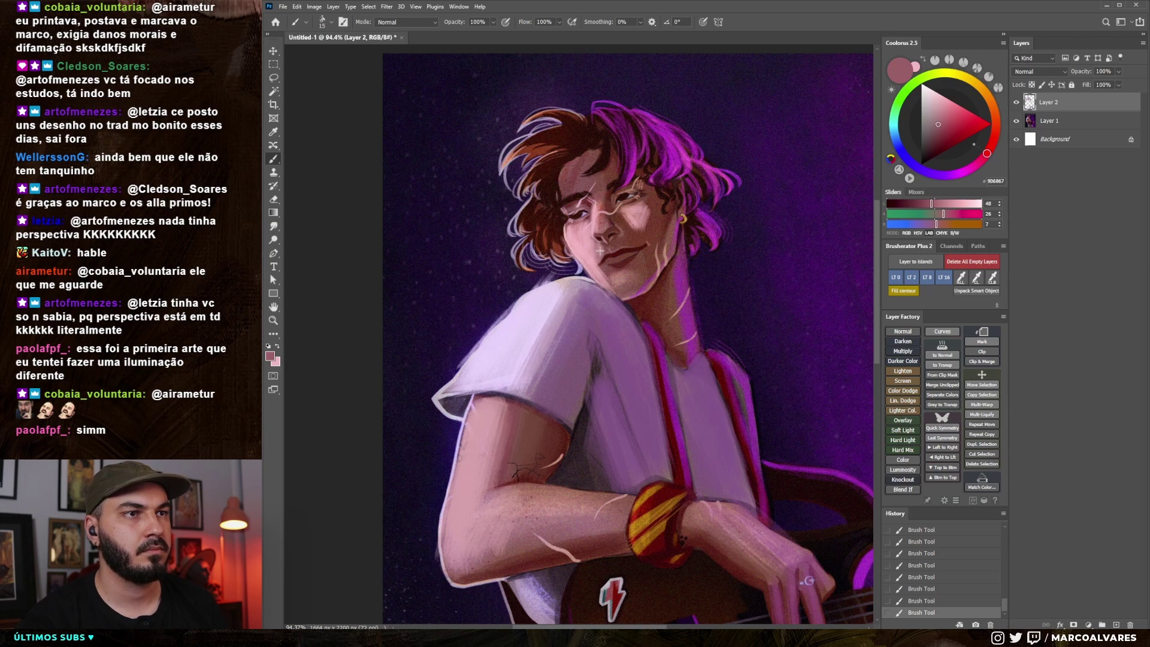
{"action": "key", "text": "bracketleft"}
{"action": "left_click", "coordinate": [600, 270], "text": "alt"}
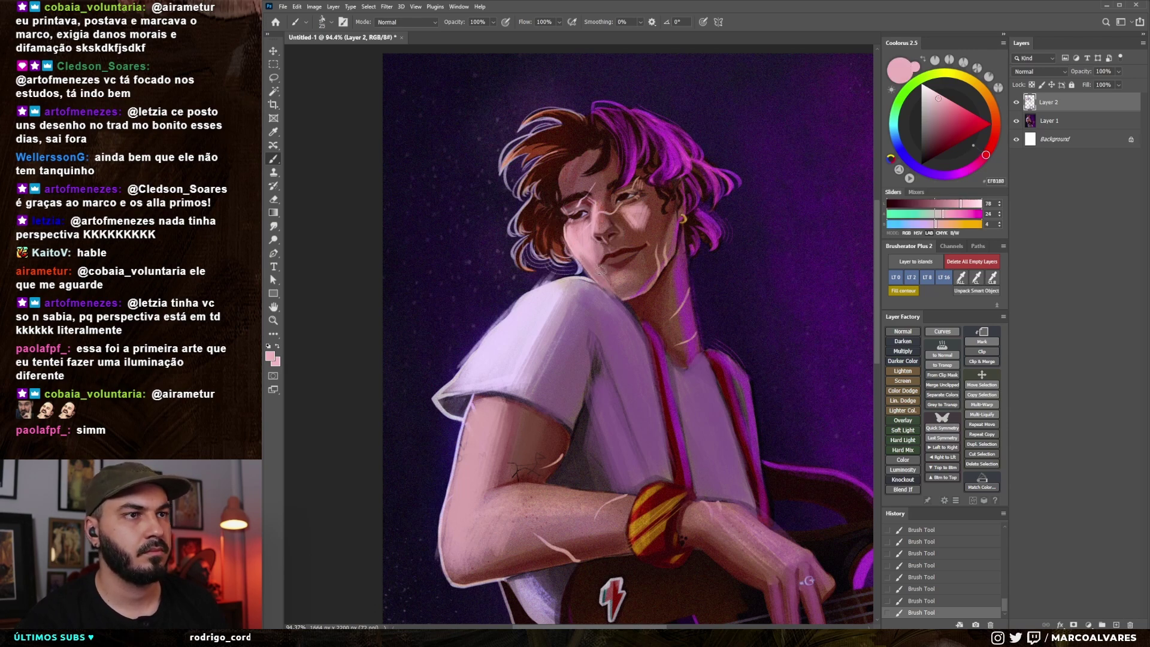
{"action": "left_click", "coordinate": [596, 252], "text": "alt"}
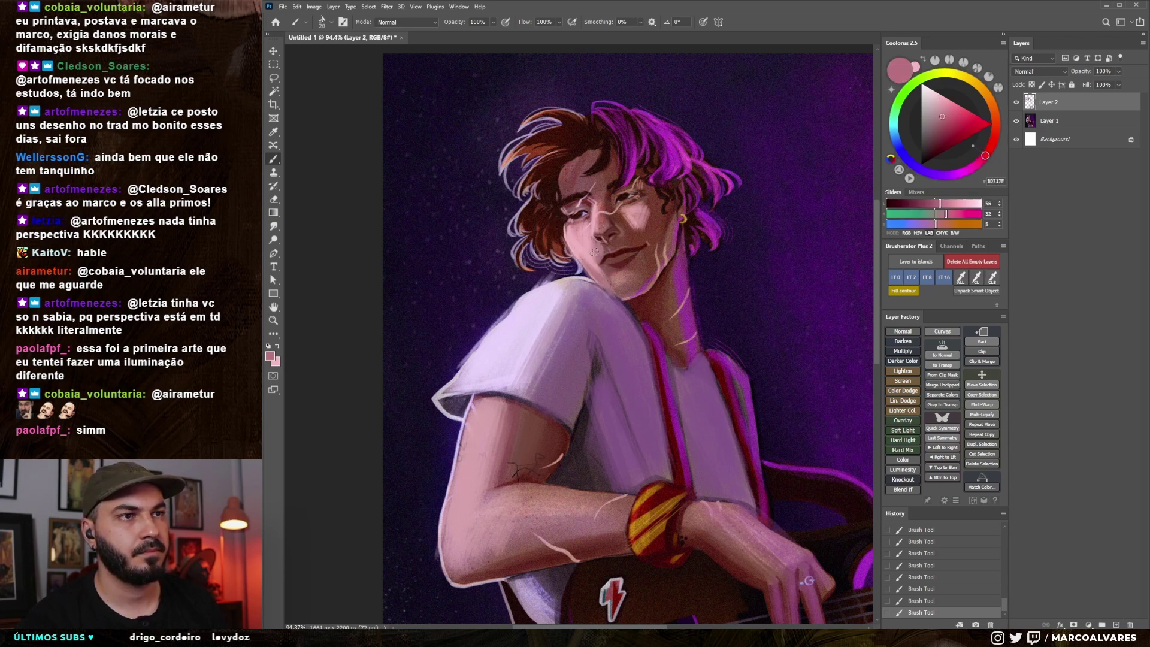
{"action": "left_click", "coordinate": [584, 230], "text": "alt"}
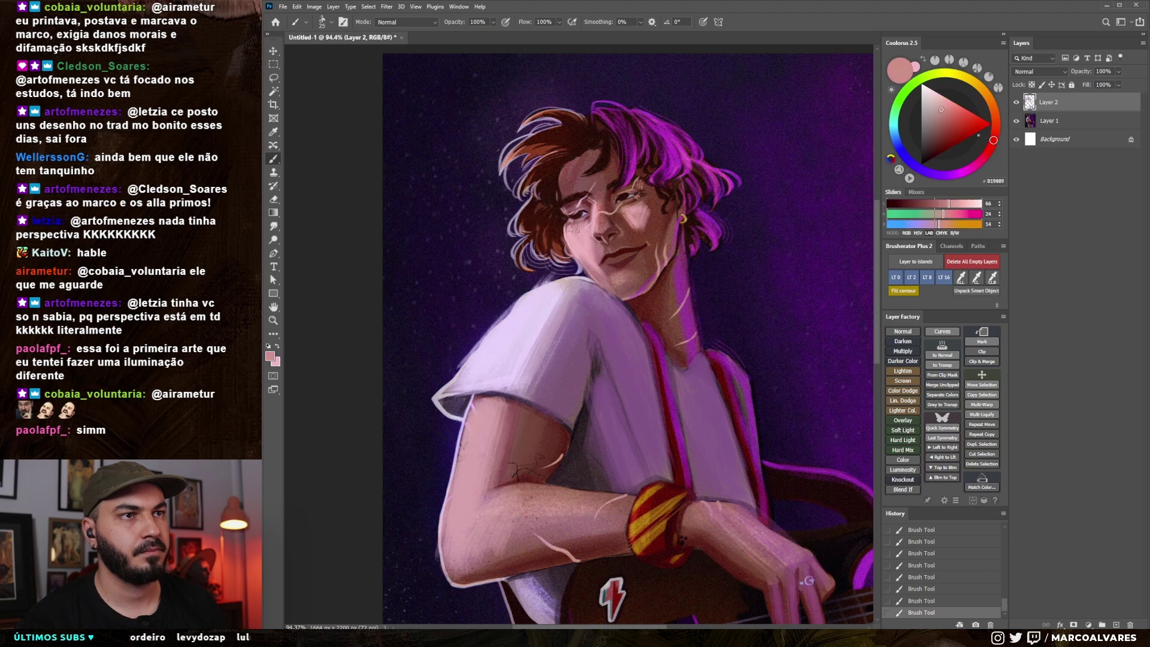
{"action": "left_click", "coordinate": [591, 253], "text": "alt"}
Sample skin tones near the eye and paint a small stroke on the cheek
{"action": "left_click", "coordinate": [648, 208], "text": "alt"}
{"action": "key", "text": "ctrl+z"}
{"action": "left_click", "coordinate": [651, 207], "text": "alt"}
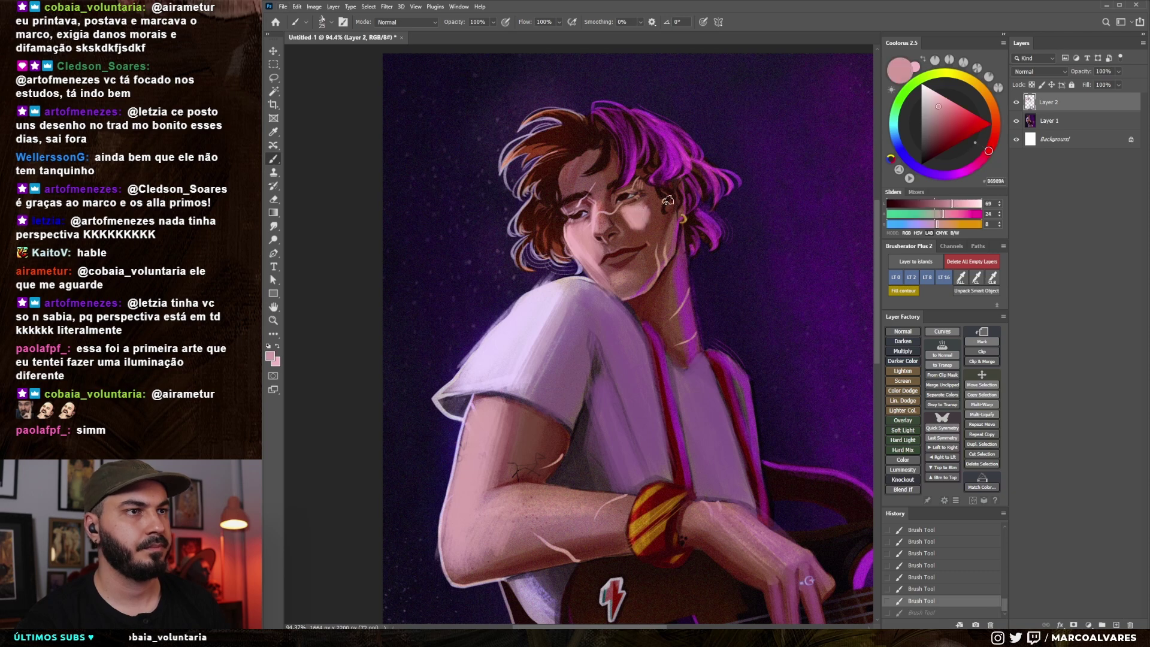
{"action": "left_click", "coordinate": [606, 171], "text": "alt"}
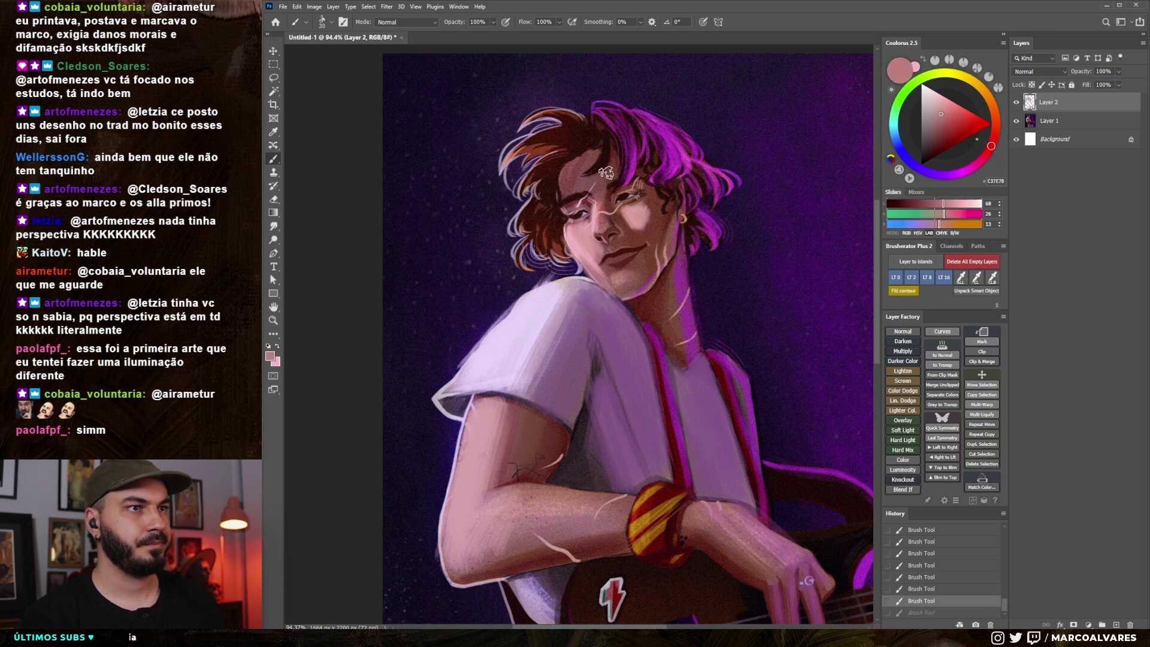
{"action": "left_click_drag", "start_coordinate": [640, 221], "coordinate": [645, 217]}
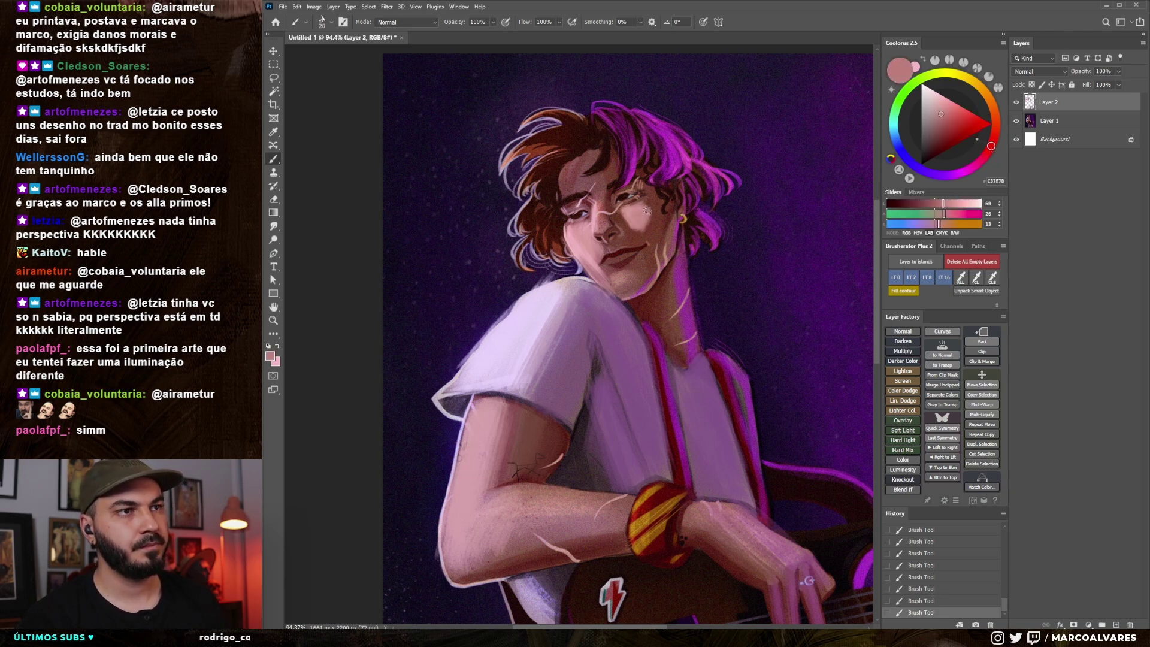
Mix a darker mauve shifted toward purple and resize the brush for the upper body
{"action": "left_click", "coordinate": [942, 119]}
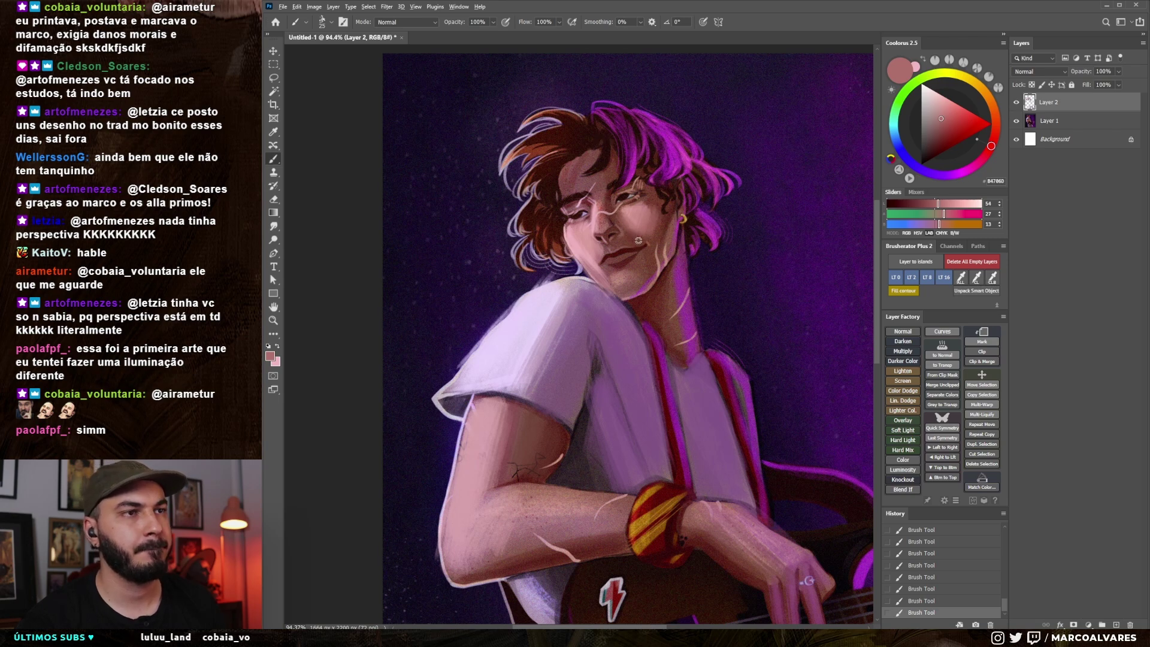
{"action": "left_click", "coordinate": [943, 127]}
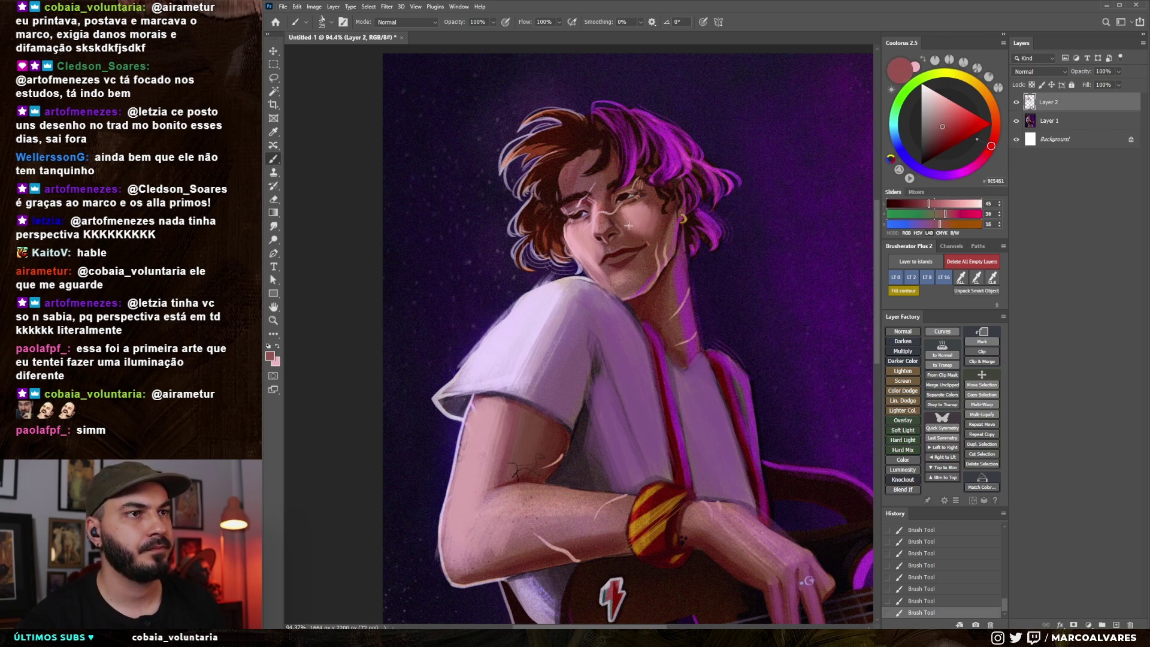
{"action": "left_click", "coordinate": [674, 235], "text": "alt"}
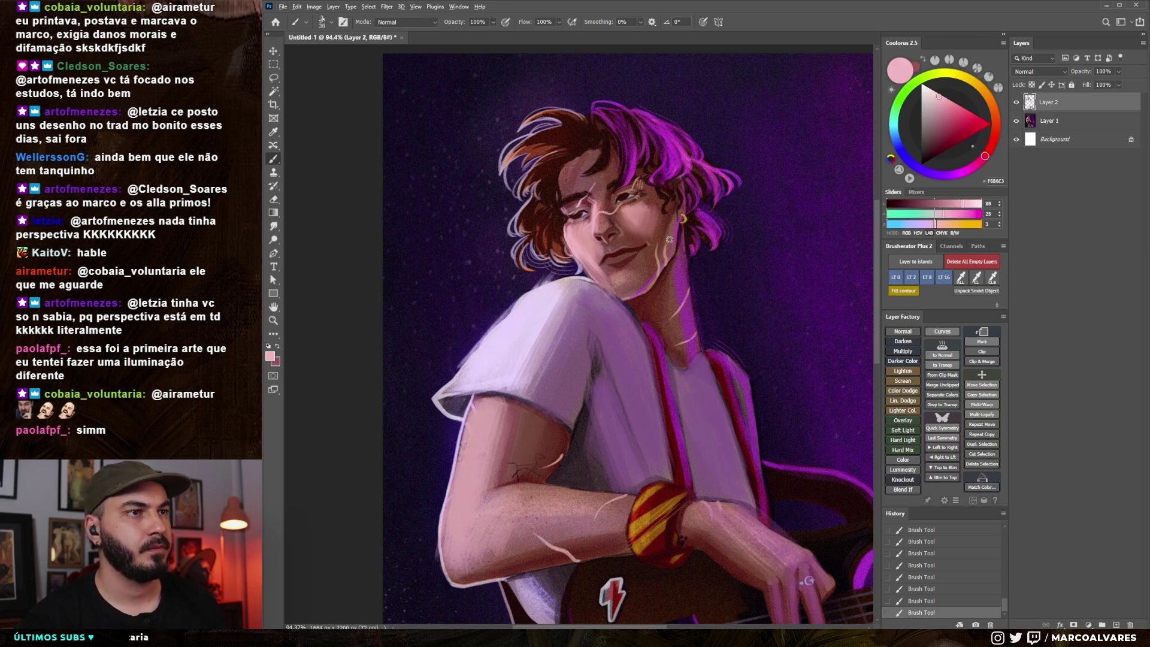
{"action": "left_click", "coordinate": [669, 239], "text": "alt"}
{"action": "left_click_drag", "start_coordinate": [974, 167], "coordinate": [964, 172]}
{"action": "key", "text": "]"}
{"action": "key", "text": "bracketleft"}
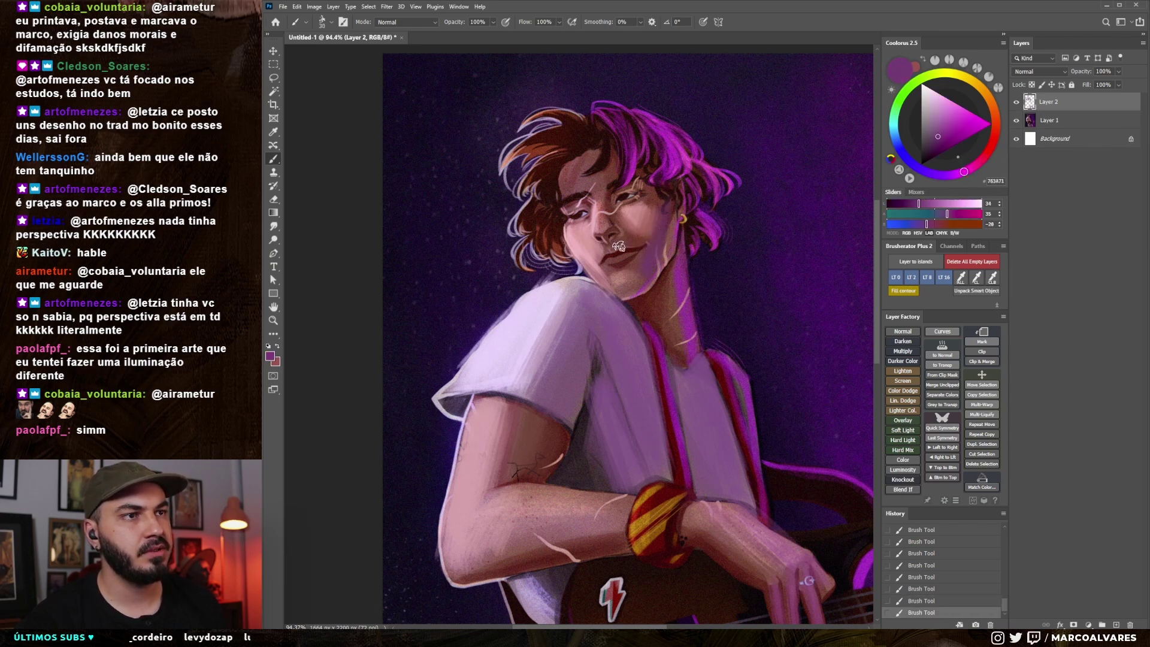
{"action": "key", "text": "bracketright"}
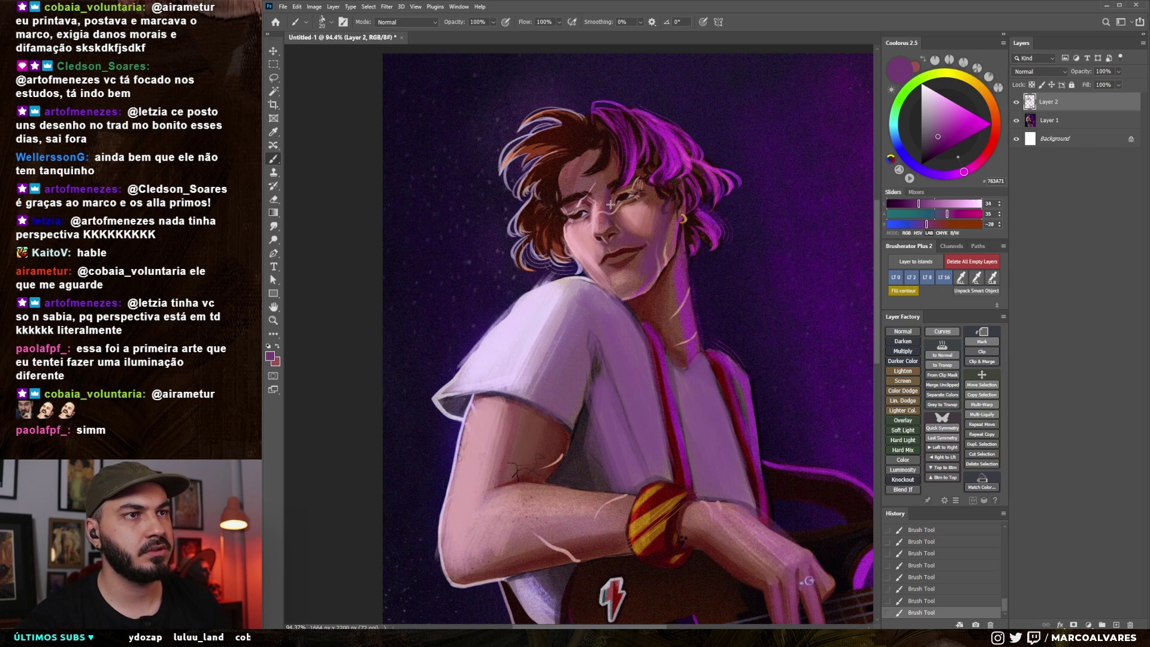
{"action": "key", "text": "bracketright"}
{"action": "key", "text": "bracketright"}
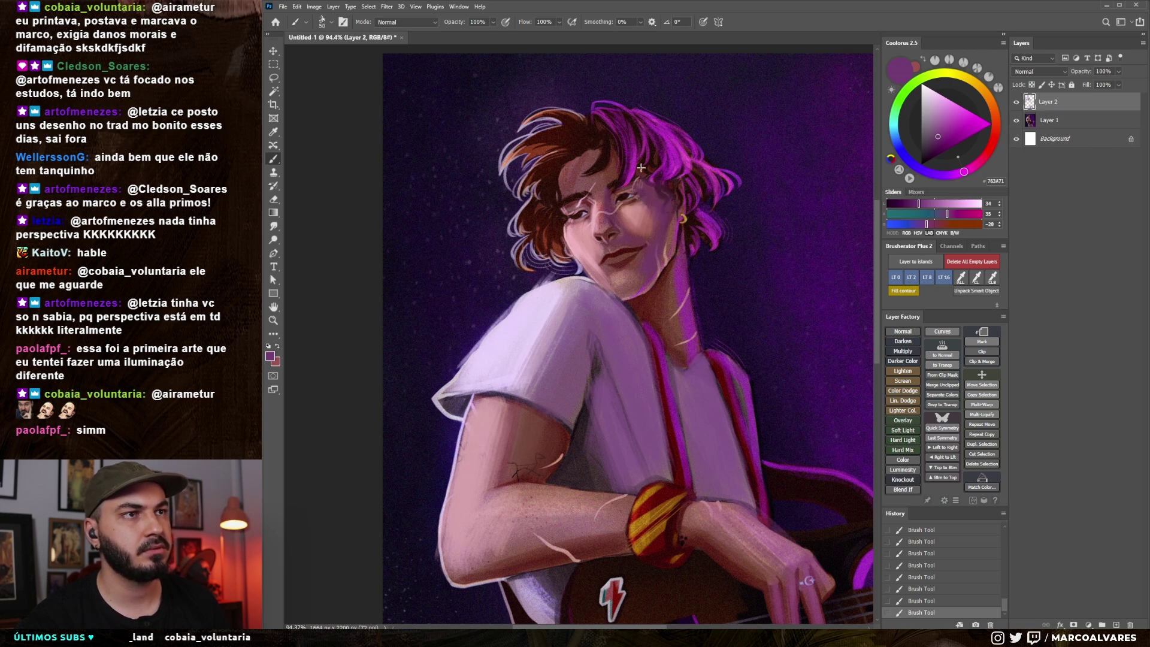
{"action": "key", "text": "bracketleft"}
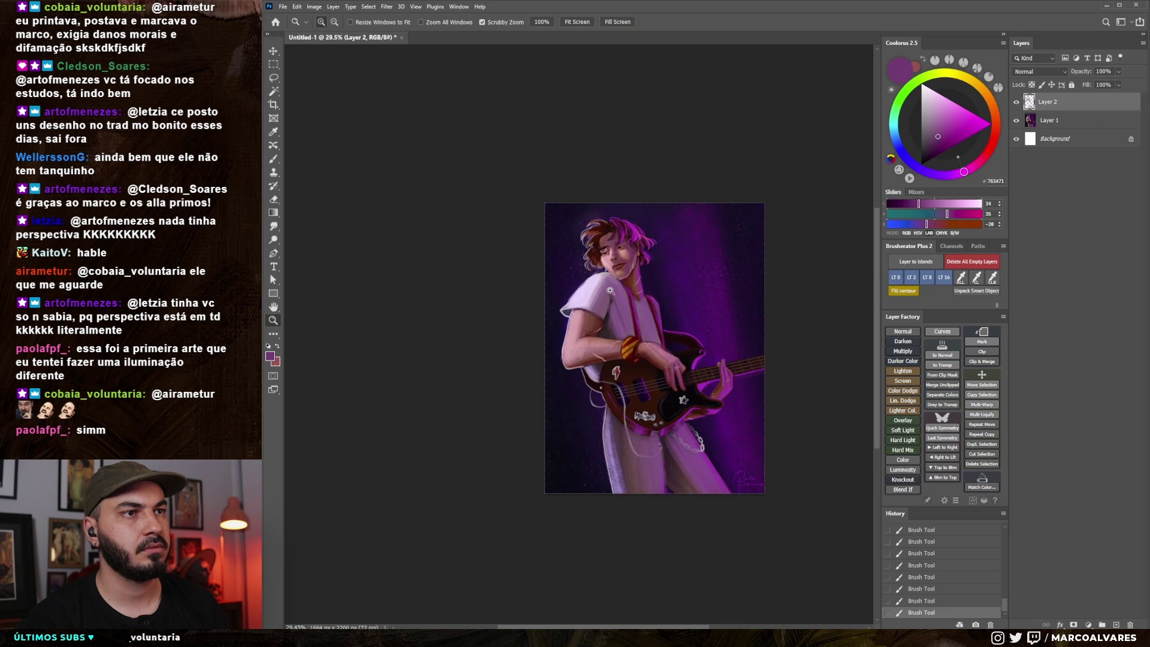
{"action": "left_click_drag", "start_coordinate": [598, 178], "coordinate": [728, 139]}
{"action": "key", "text": "bracketleft"}
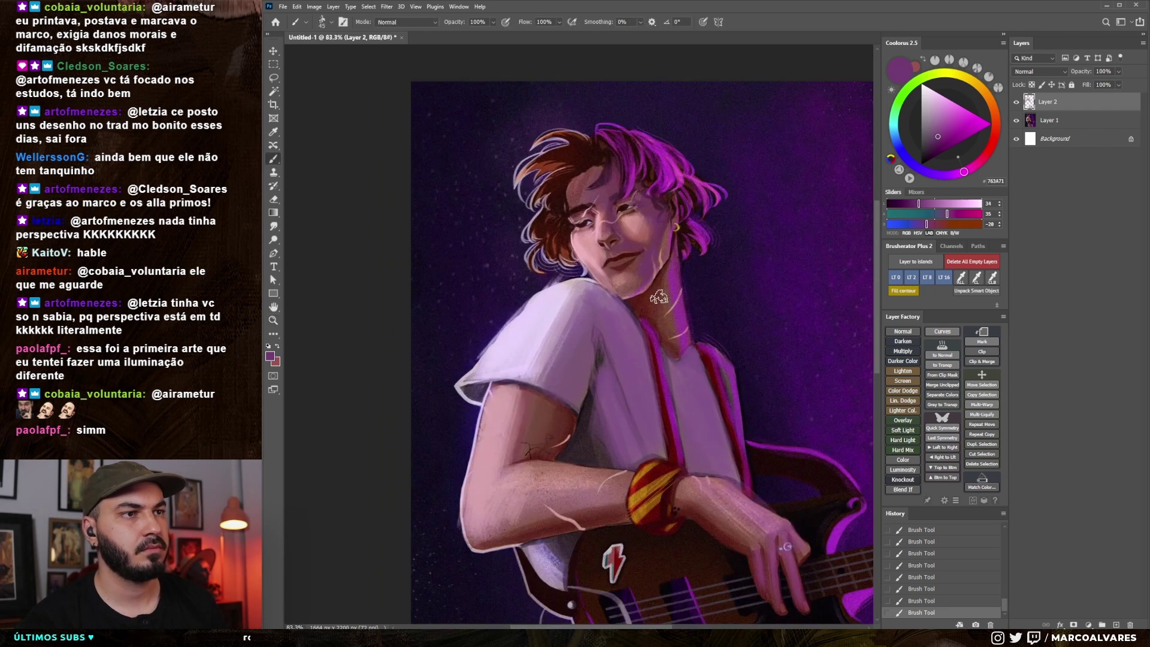
{"action": "key", "text": "bracketleft"}
Paint a bright magenta glow along the right edge of the neck
{"action": "left_click", "coordinate": [680, 332], "text": "alt"}
{"action": "left_click", "coordinate": [680, 170], "text": "alt"}
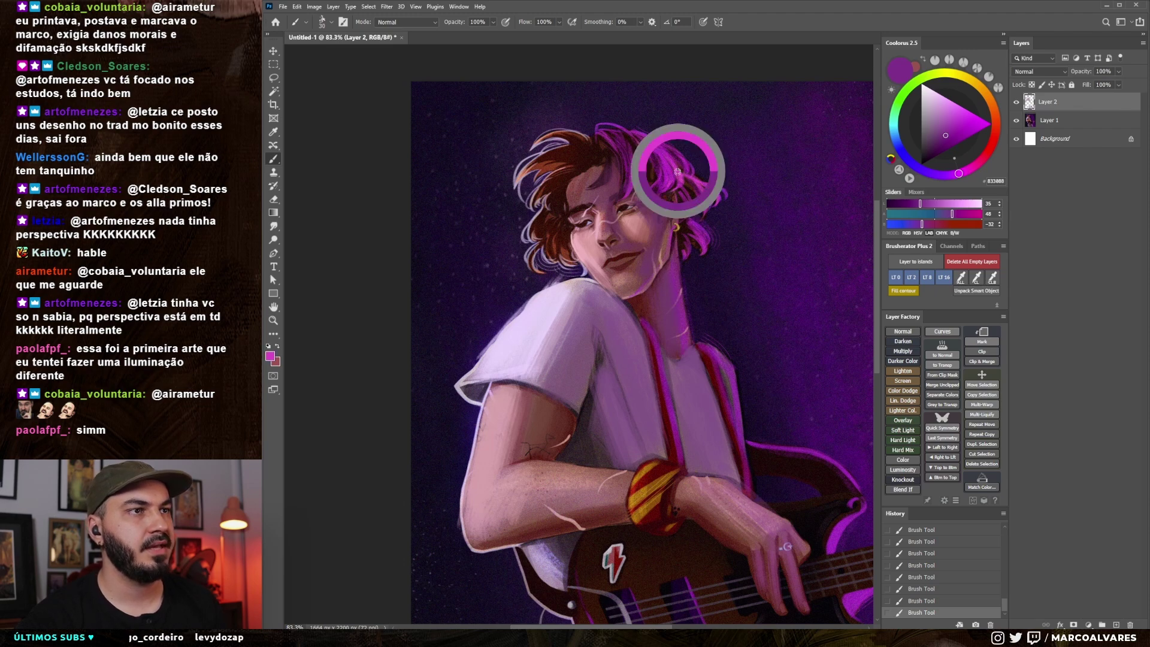
{"action": "key", "text": "bracketleft"}
{"action": "left_click", "coordinate": [639, 248], "text": "alt"}
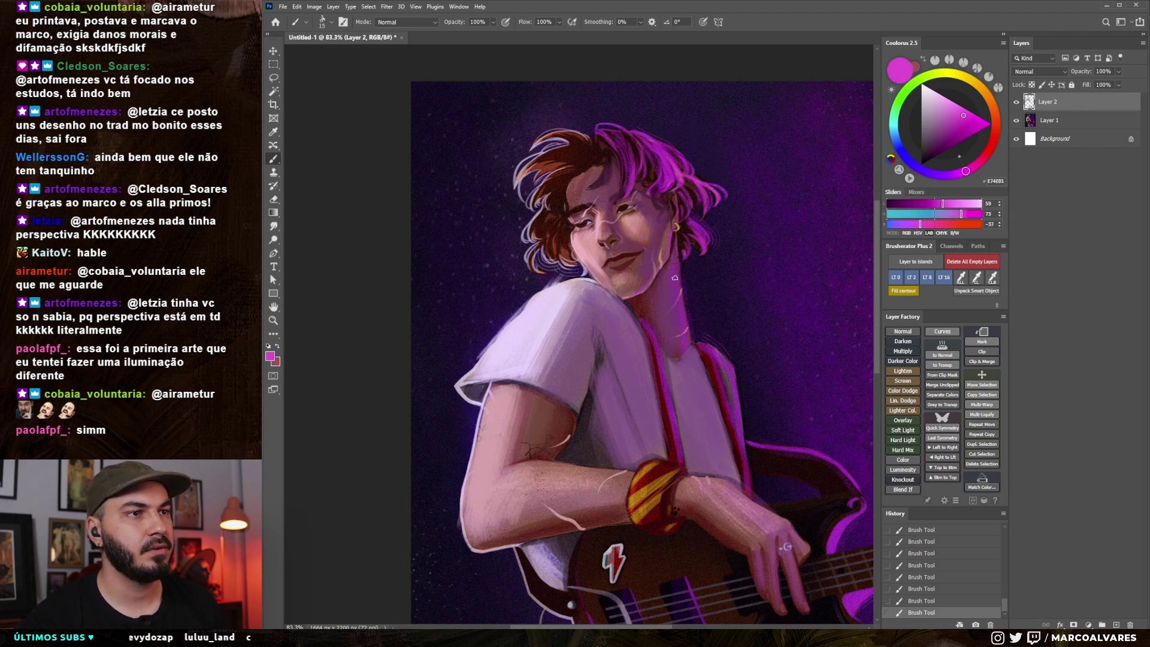
{"action": "key", "text": "bracketright"}
{"action": "key", "text": "bracketright"}
{"action": "key", "text": "bracketright"}
{"action": "mouse_move", "coordinate": [677, 266]}
{"action": "left_mouse_down"}
{"action": "mouse_move", "coordinate": [688, 345]}
{"action": "mouse_move", "coordinate": [676, 281]}
{"action": "left_mouse_up"}
Paint a small dark mauve shadow stroke along the jaw
{"action": "key", "text": "bracketleft"}
{"action": "key", "text": "bracketleft"}
{"action": "key", "text": "bracketleft"}
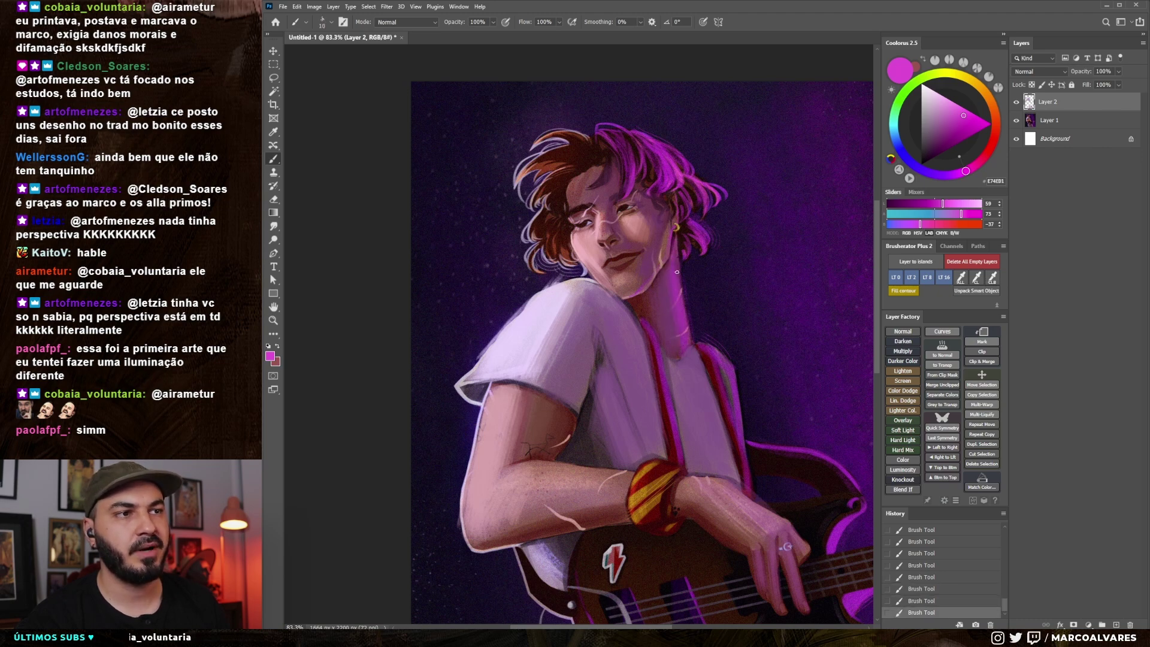
{"action": "key", "text": "bracketright"}
{"action": "key", "text": "bracketright"}
{"action": "key", "text": "bracketright"}
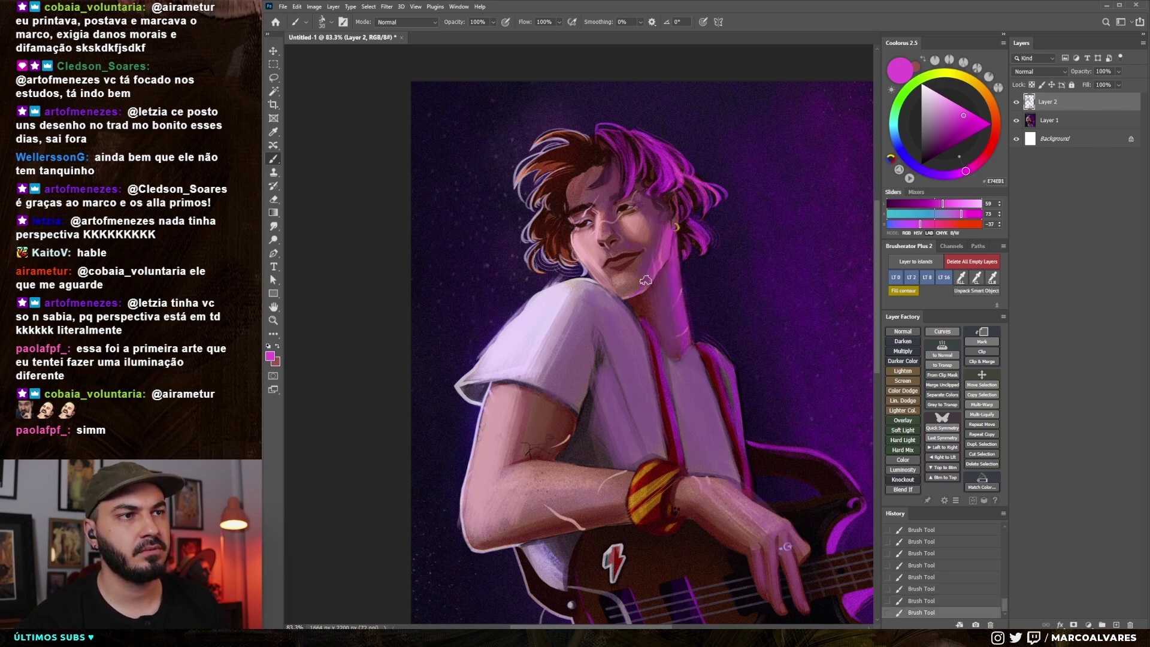
{"action": "key", "text": "bracketright"}
{"action": "left_click", "coordinate": [655, 228], "text": "alt"}
{"action": "key", "text": "bracketleft"}
{"action": "key", "text": "bracketleft"}
{"action": "left_click_drag", "start_coordinate": [625, 282], "coordinate": [642, 277]}
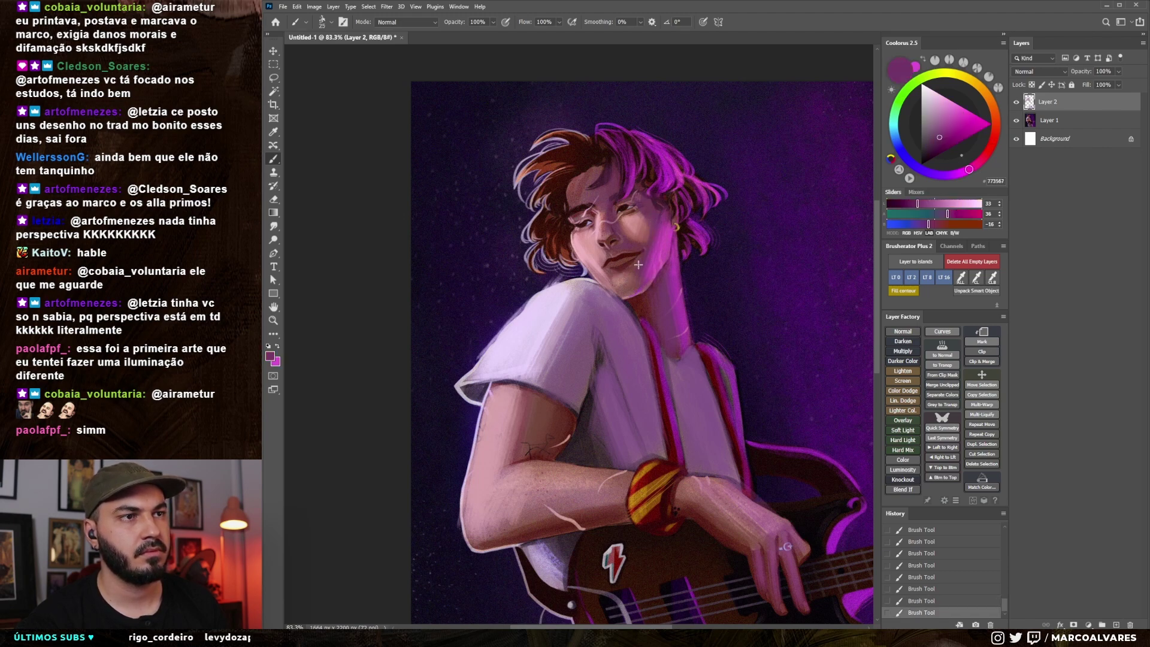
Darken the area near the left eye and brow with a deeper purple, then zoom out
{"action": "key", "text": "bracketright"}
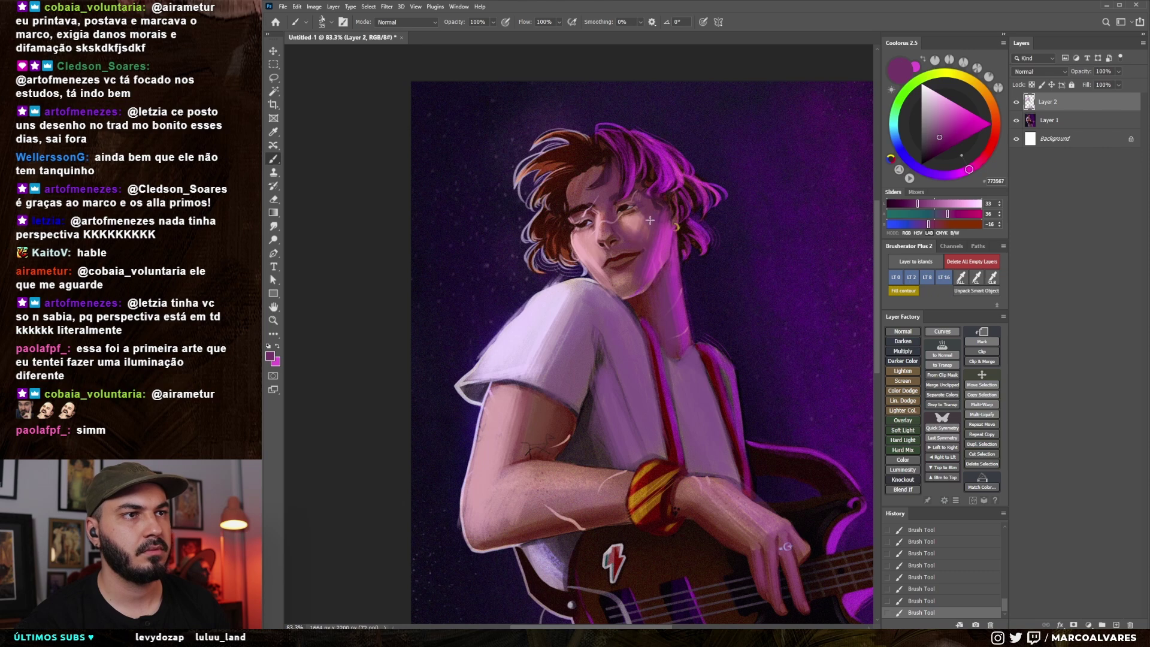
{"action": "left_click", "coordinate": [646, 230], "text": "alt"}
{"action": "left_click", "coordinate": [641, 233], "text": "alt"}
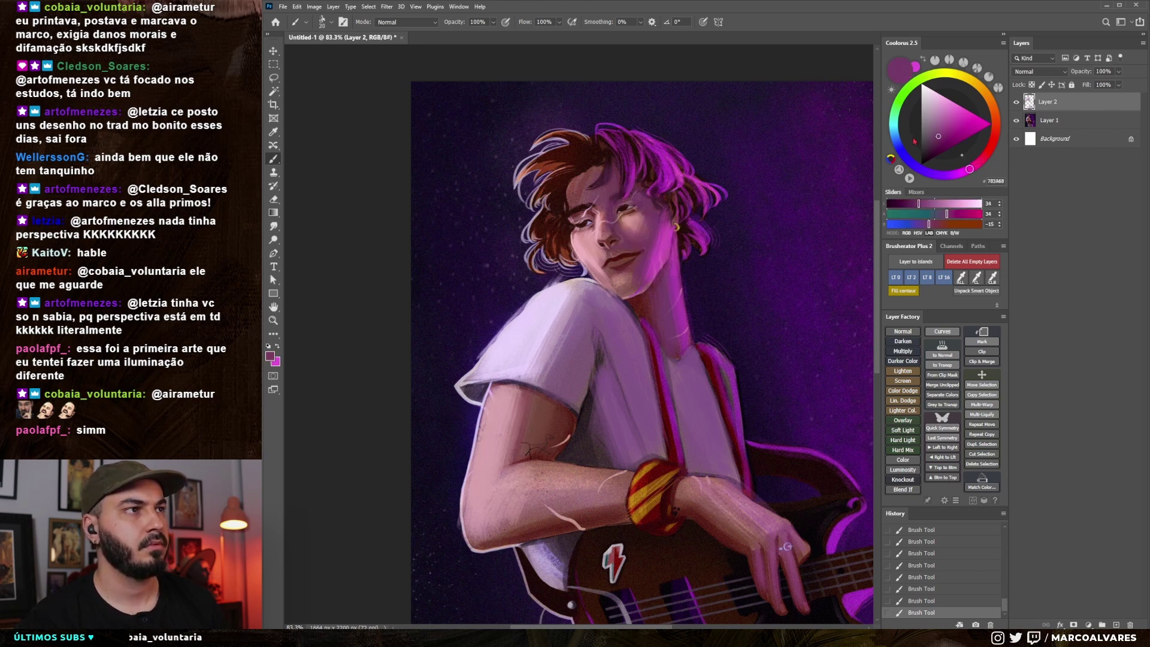
{"action": "left_click", "coordinate": [629, 187], "text": "alt"}
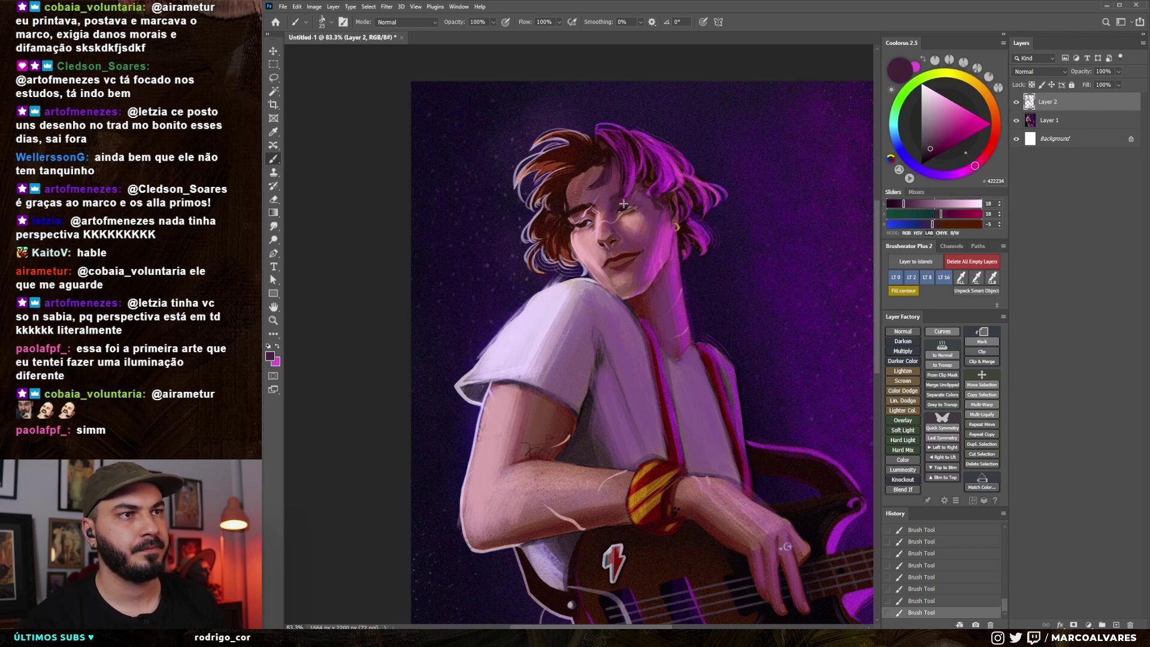
{"action": "left_click_drag", "start_coordinate": [592, 213], "coordinate": [574, 218]}
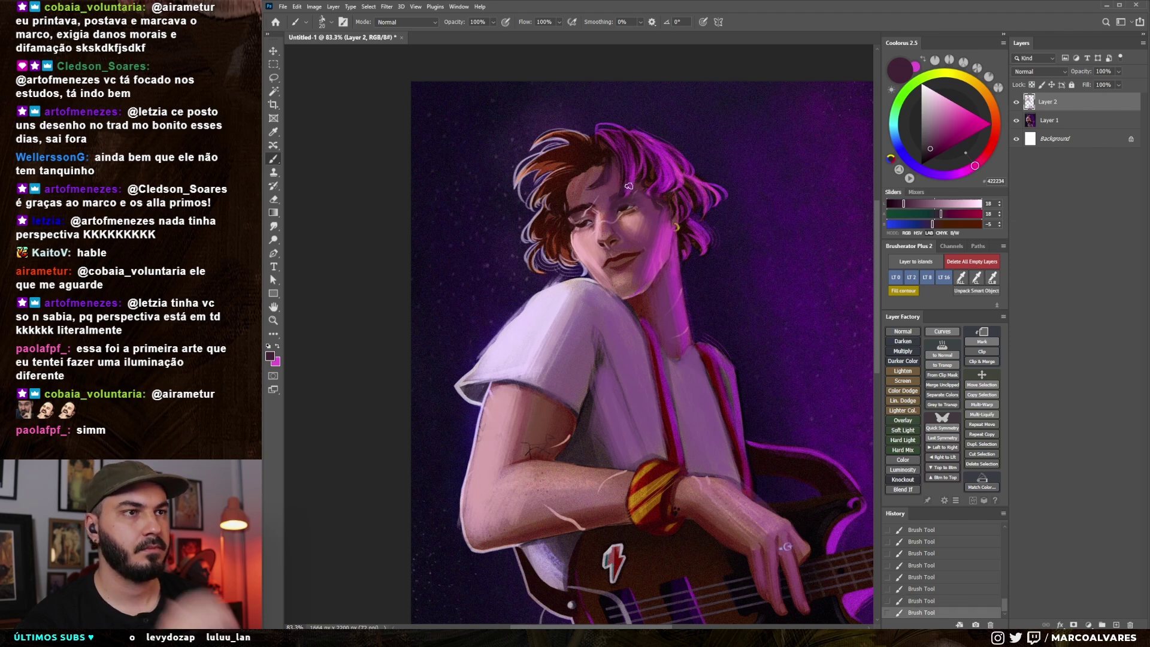
{"action": "key", "text": "z"}
{"action": "mouse_move", "coordinate": [683, 359]}
{"action": "left_mouse_down"}
{"action": "mouse_move", "coordinate": [642, 360]}
{"action": "mouse_move", "coordinate": [683, 362]}
{"action": "left_mouse_up"}
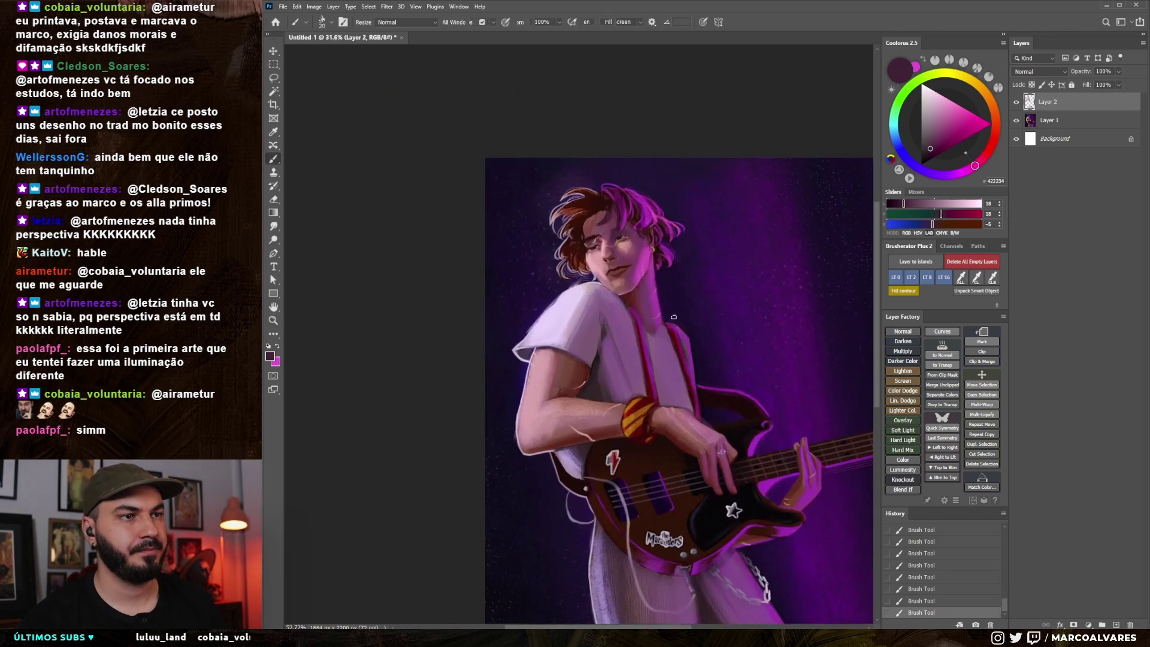
Brighten the shoulder, shirt and arm with bright magenta and muted pink-purple light
{"action": "key", "text": "b"}
{"action": "left_click_drag", "start_coordinate": [709, 415], "coordinate": [682, 394]}
{"action": "left_click_drag", "start_coordinate": [936, 145], "coordinate": [961, 112]}
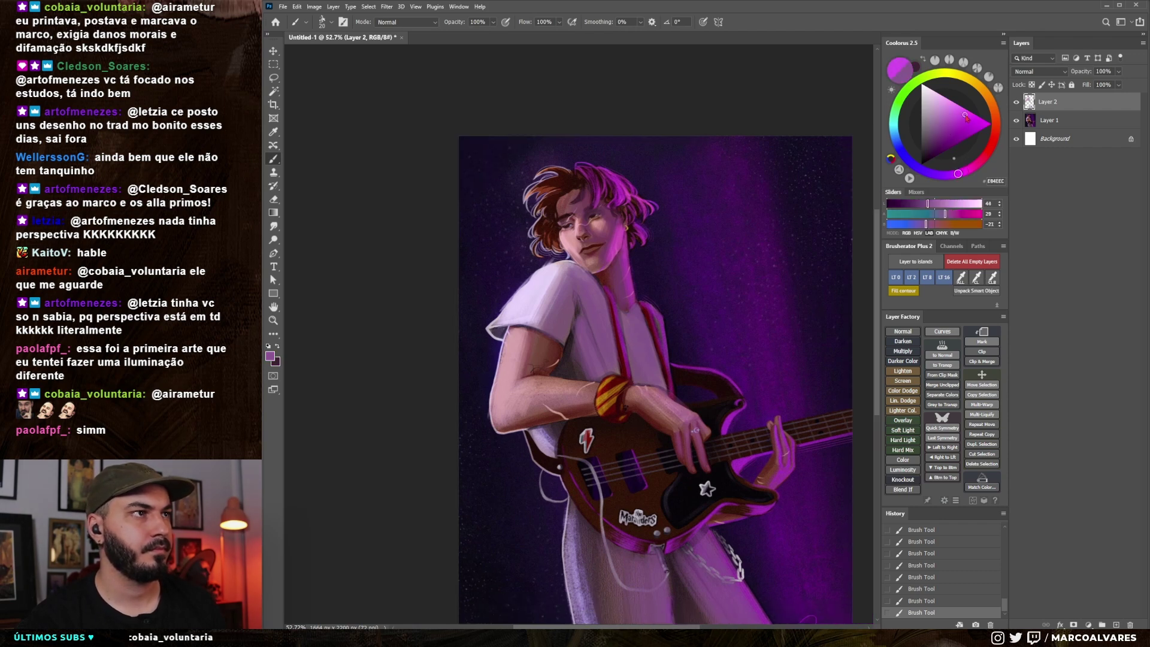
{"action": "key", "text": "bracketright"}
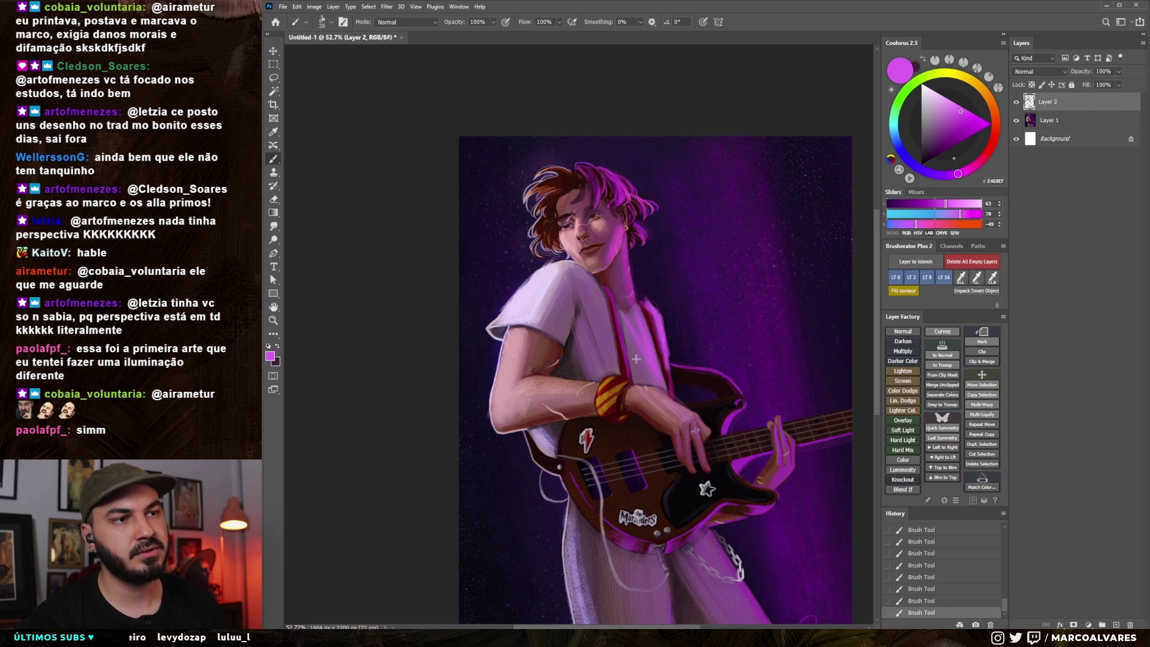
{"action": "left_click_drag", "start_coordinate": [611, 301], "coordinate": [592, 301]}
{"action": "key", "text": "bracketright"}
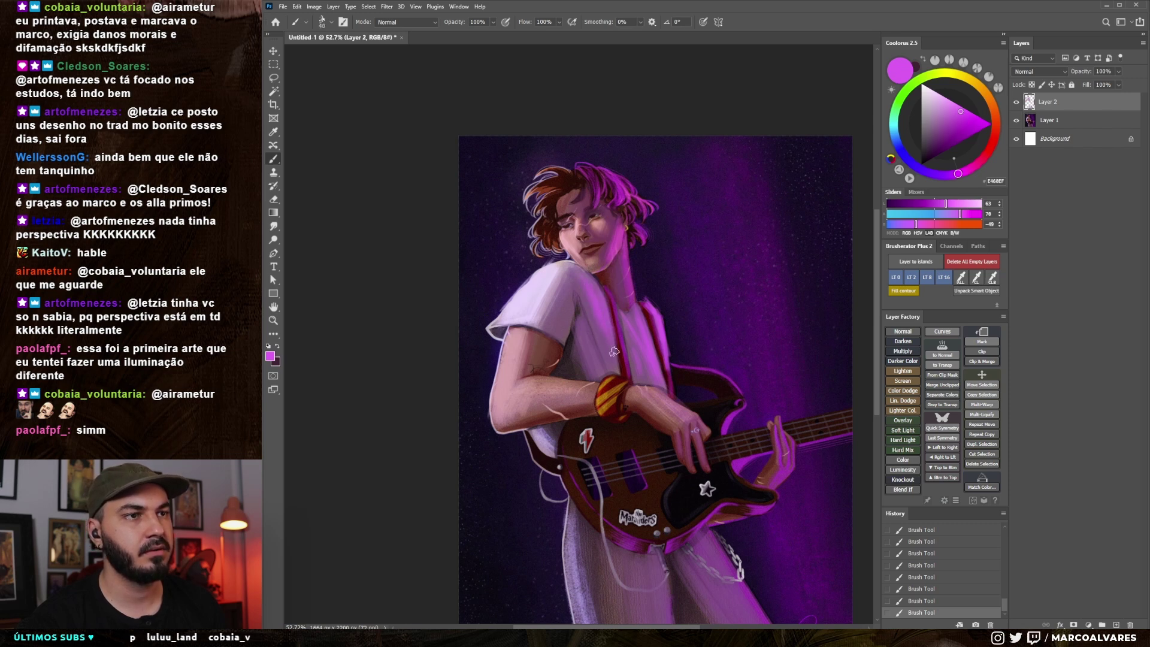
{"action": "left_click", "coordinate": [600, 313], "text": "alt"}
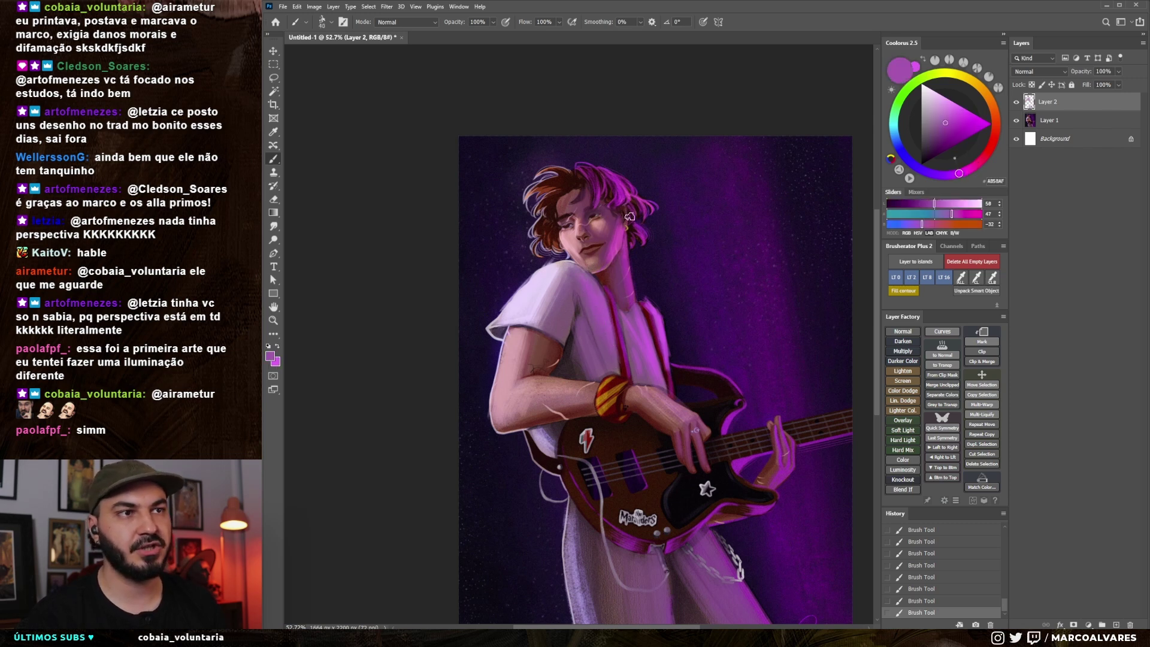
{"action": "left_click_drag", "start_coordinate": [564, 371], "coordinate": [617, 276]}
Paint darker red-brown strokes around the eye and nose
{"action": "scroll", "coordinate": [599, 206], "scroll_direction": "up", "scroll_amount": 2}
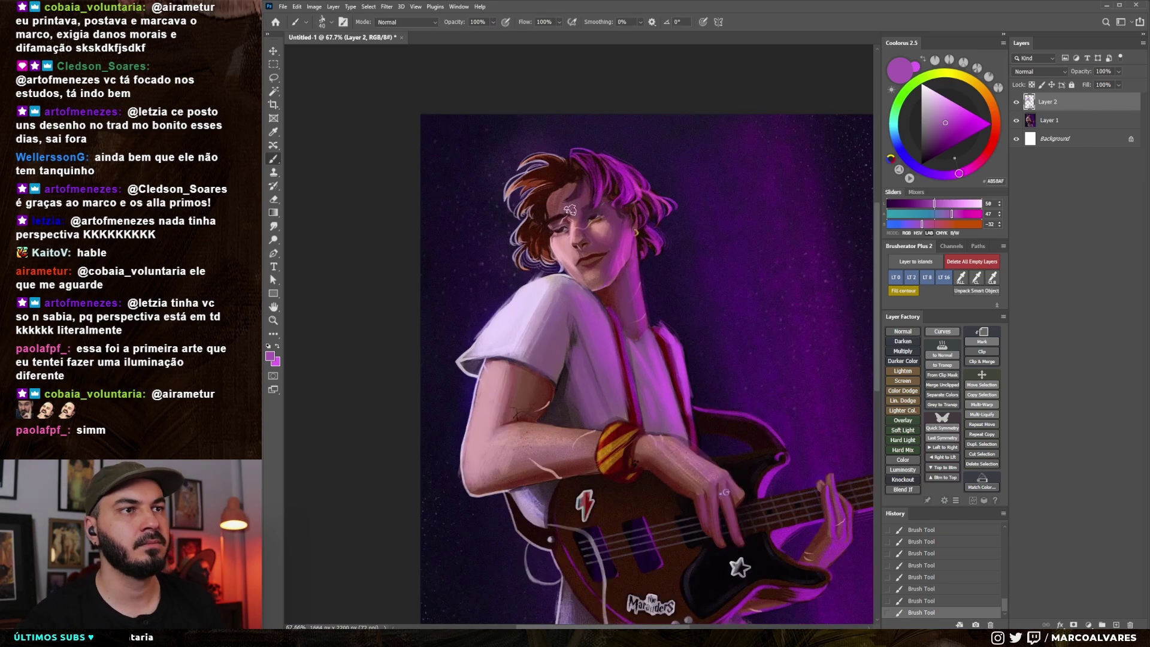
{"action": "left_click", "coordinate": [597, 253], "text": "alt"}
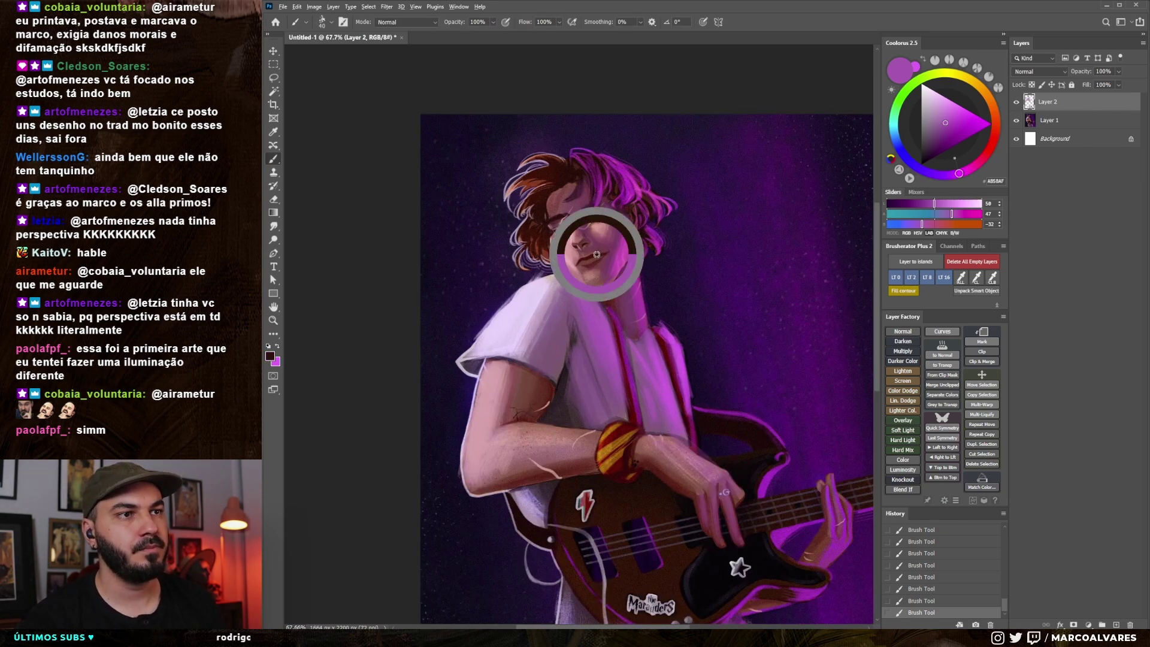
{"action": "key", "text": "bracketleft"}
{"action": "left_click_drag", "start_coordinate": [598, 199], "coordinate": [578, 239]}
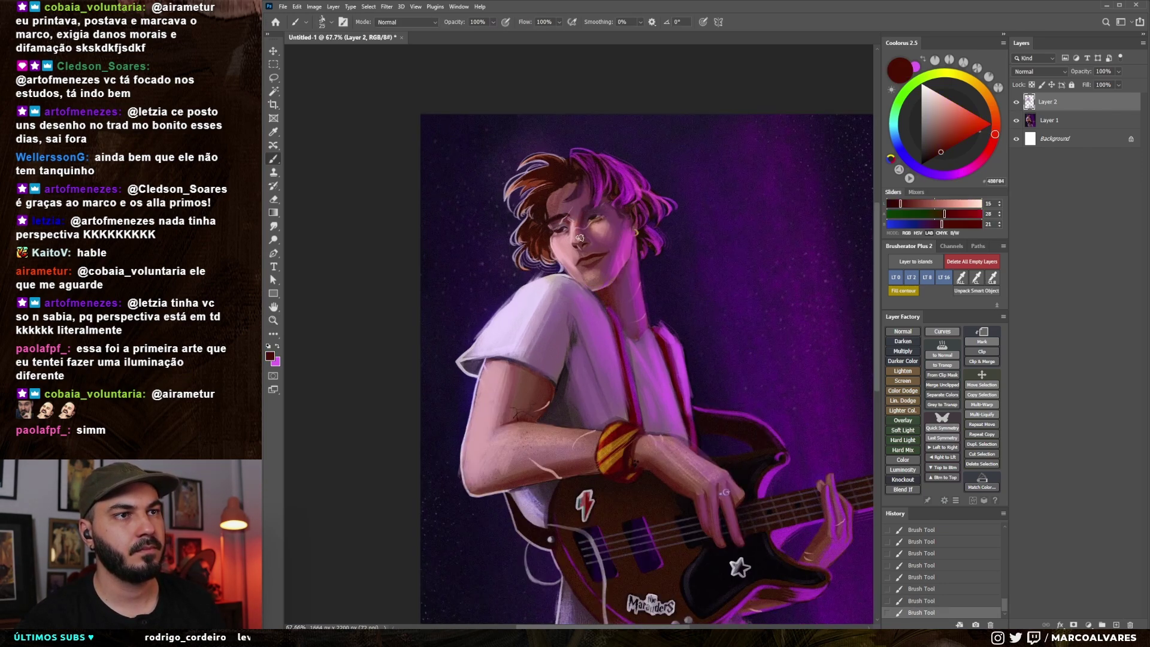
Sample dark browns from the hair, then undo the recent hair strokes
{"action": "key", "text": "bracketright"}
{"action": "left_click", "coordinate": [606, 199], "text": "alt"}
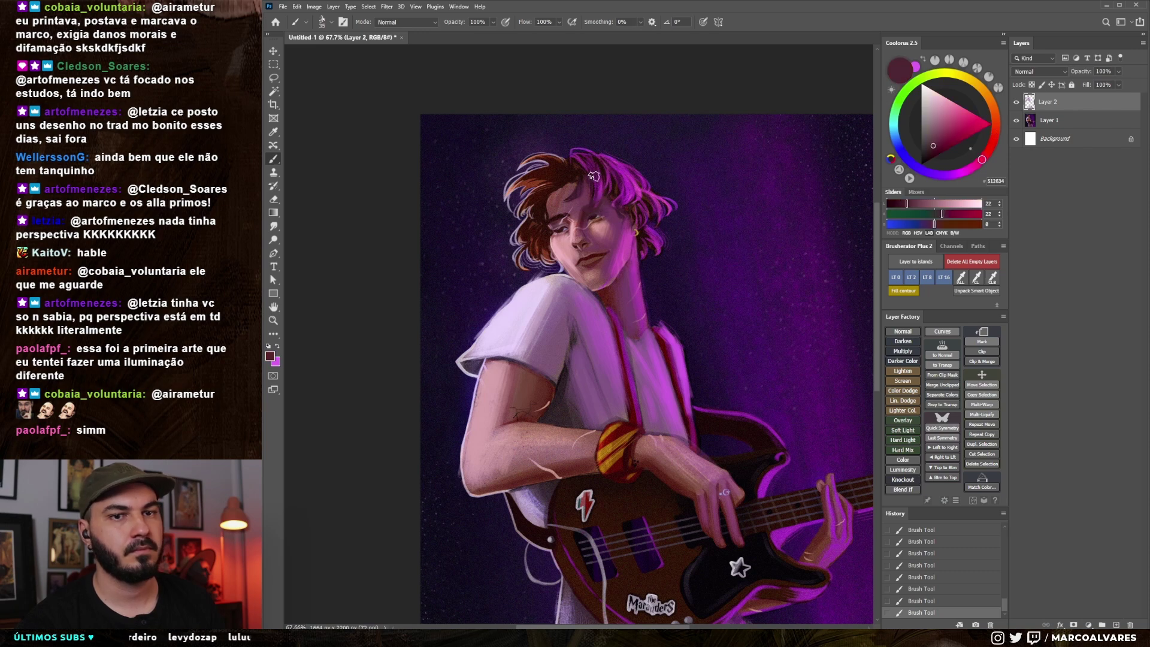
{"action": "scroll", "coordinate": [594, 176], "scroll_direction": "down", "scroll_amount": 1}
{"action": "left_click_drag", "start_coordinate": [554, 134], "coordinate": [547, 136]}
{"action": "key", "text": "bracketright"}
{"action": "left_click", "coordinate": [545, 190], "text": "alt"}
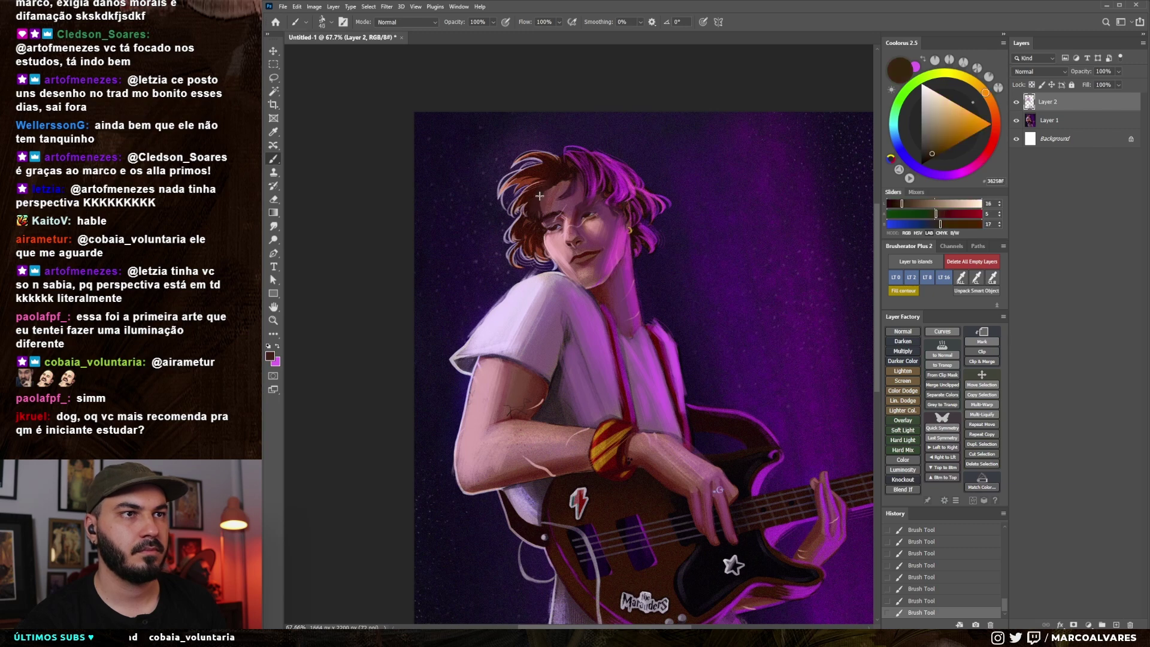
{"action": "key", "text": "ctrl+z"}
{"action": "key", "text": "ctrl+z"}
{"action": "key", "text": "ctrl+z"}
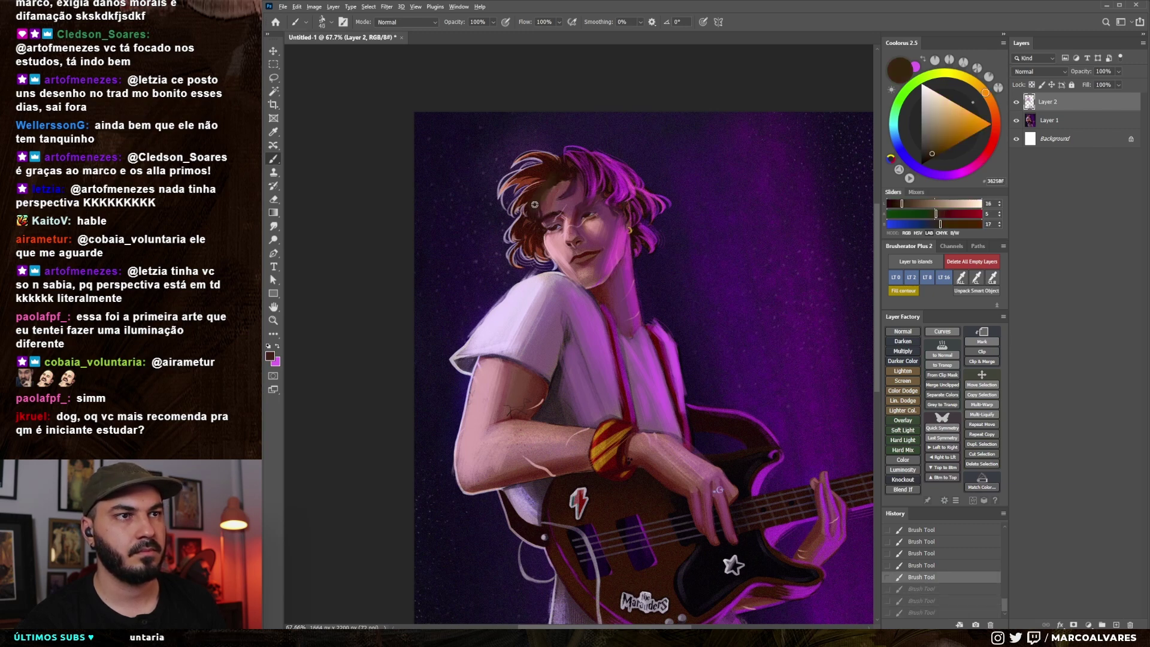
Set eyedropper sampling to 5 by 5 Average, resample hair browns and redo the hair strokes
{"action": "key", "text": "i"}
{"action": "left_click", "coordinate": [402, 24]}
{"action": "left_click", "coordinate": [372, 46]}
{"action": "key", "text": "b"}
{"action": "left_click", "coordinate": [550, 207], "text": "alt"}
{"action": "key", "text": "ctrl+shift+z"}
{"action": "key", "text": "ctrl+shift+z"}
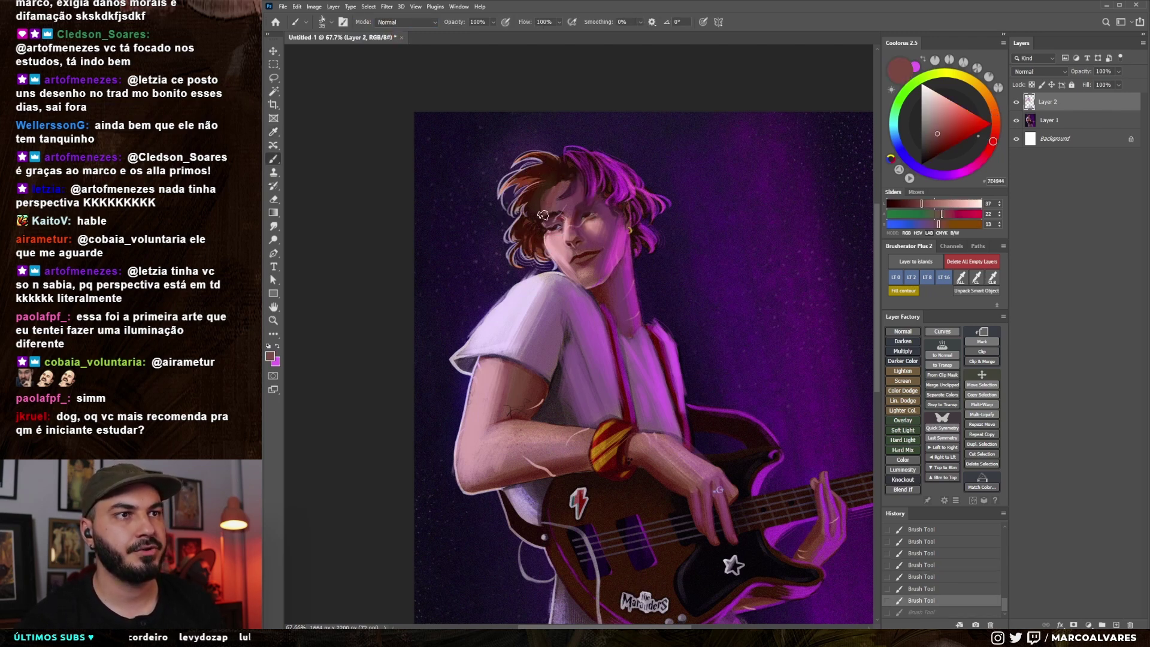
{"action": "key", "text": "ctrl+shift+z"}
{"action": "left_click", "coordinate": [539, 193], "text": "alt"}
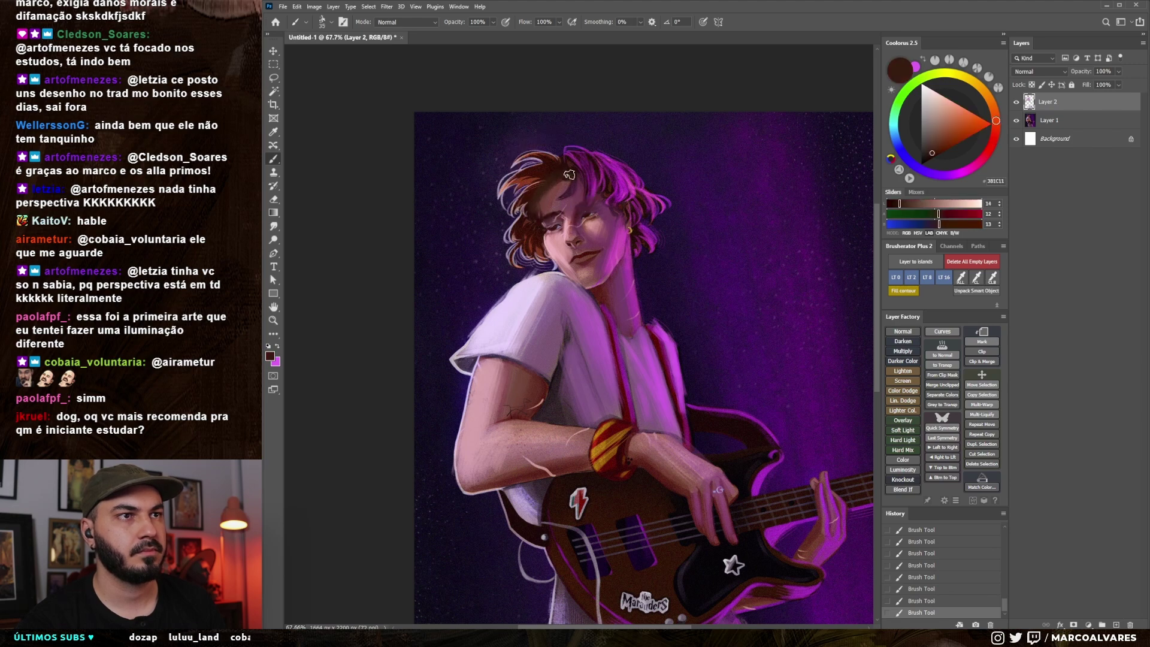
{"action": "key", "text": "bracketright"}
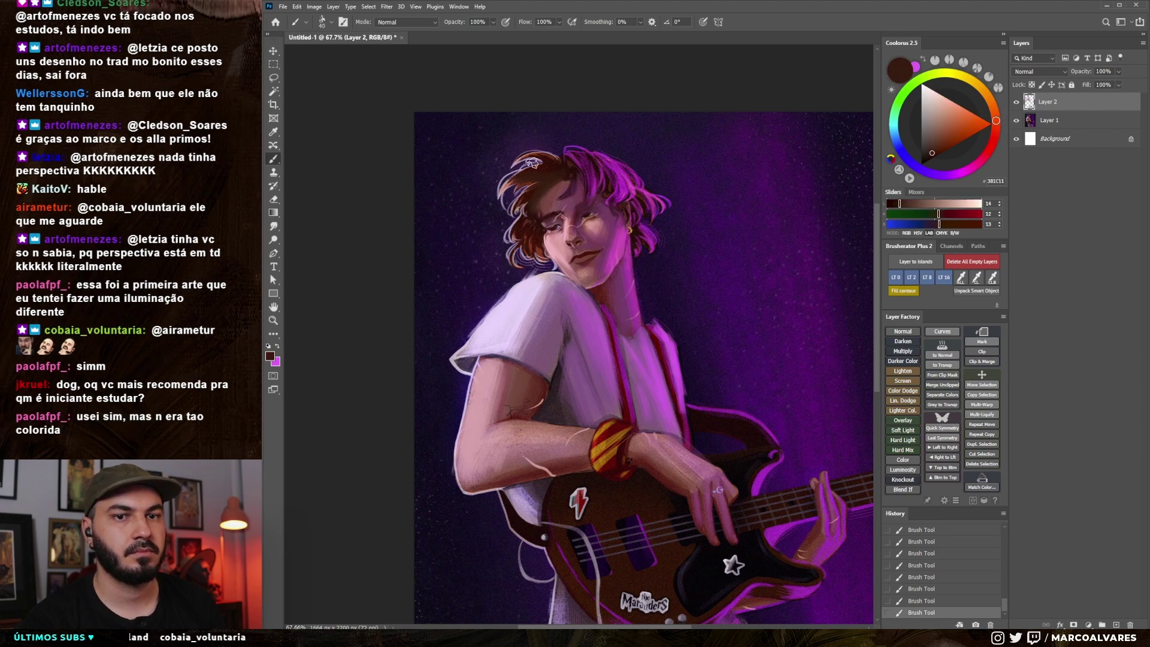
{"action": "left_click_drag", "start_coordinate": [532, 163], "coordinate": [542, 180]}
{"action": "scroll", "coordinate": [517, 202], "scroll_direction": "down", "scroll_amount": 2}
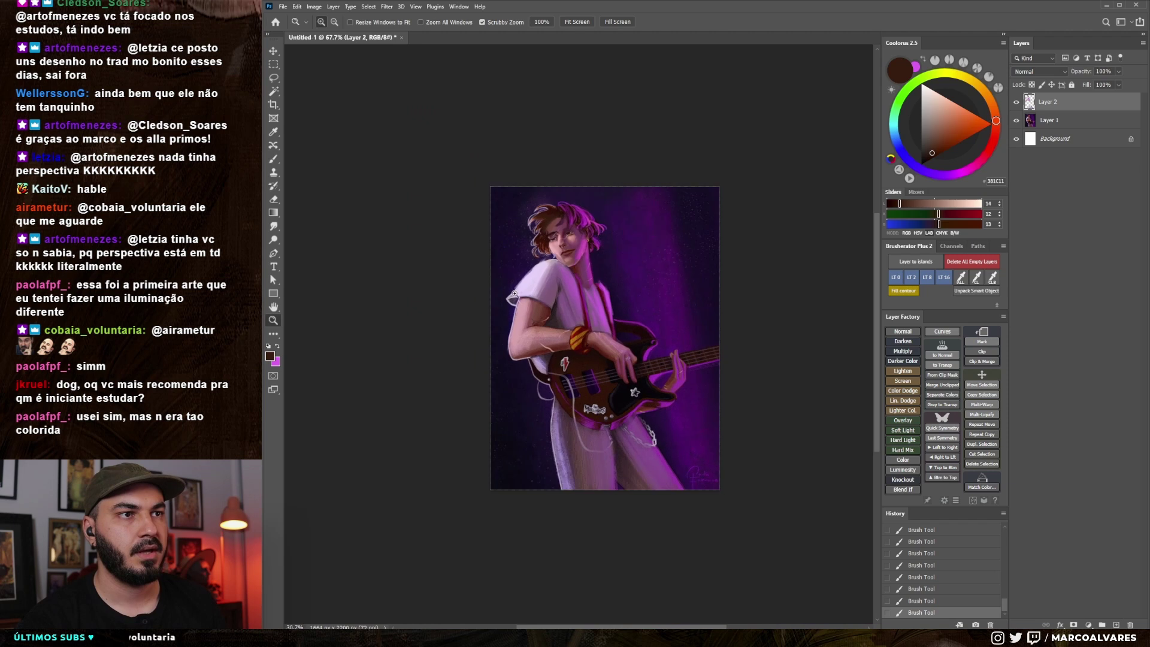
Add a faint pink highlight stroke on the shirt with a slightly smaller brush
{"action": "scroll", "coordinate": [539, 252], "scroll_direction": "down", "scroll_amount": 1}
{"action": "scroll", "coordinate": [562, 288], "scroll_direction": "up", "scroll_amount": 1}
{"action": "left_click_drag", "start_coordinate": [561, 288], "coordinate": [558, 283]}
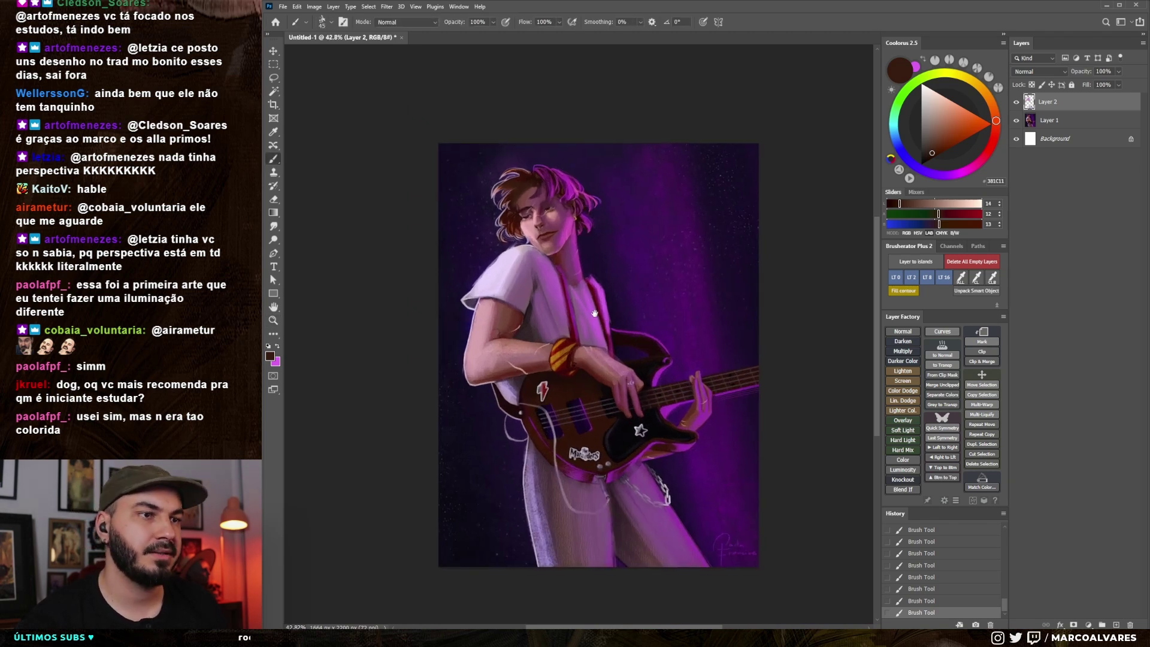
{"action": "left_click", "coordinate": [594, 321], "text": "alt"}
{"action": "key", "text": "bracketleft"}
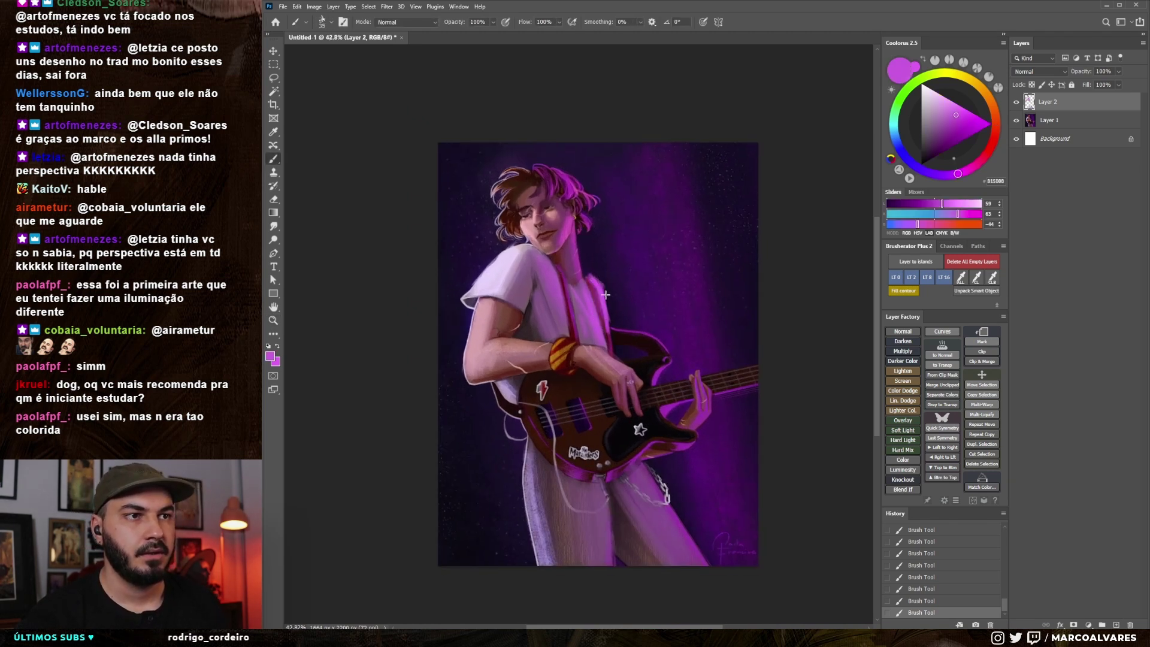
{"action": "left_click_drag", "start_coordinate": [610, 314], "coordinate": [607, 324]}
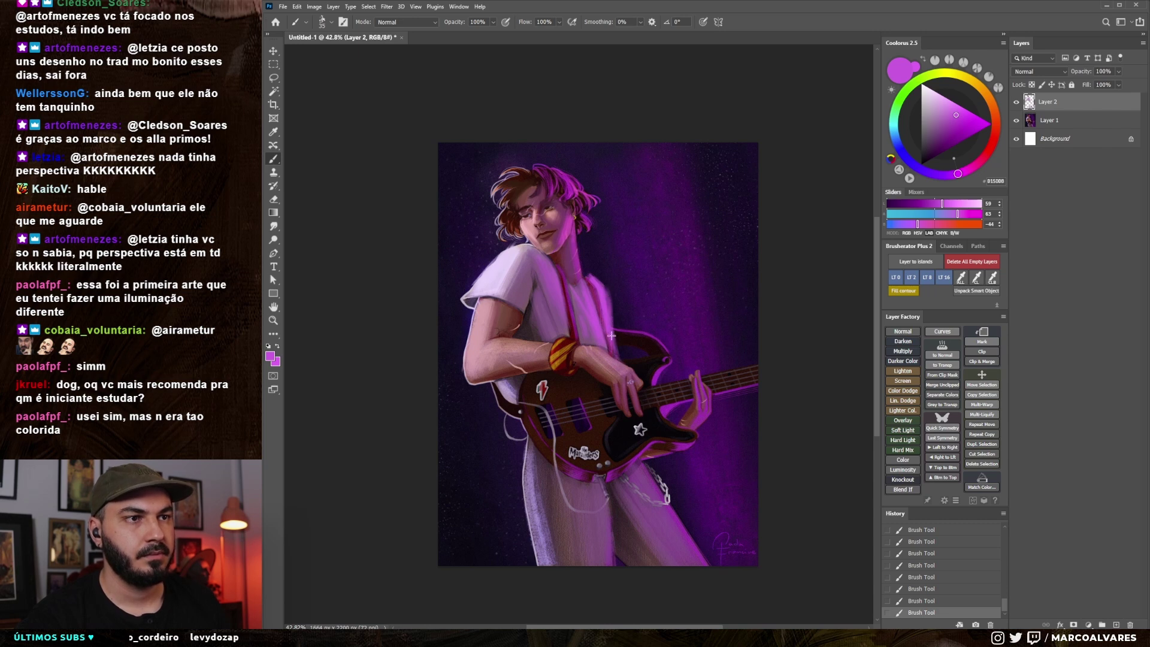
Flip the canvas horizontally to check the composition, then flip it back and zoom out
{"action": "key", "text": "h"}
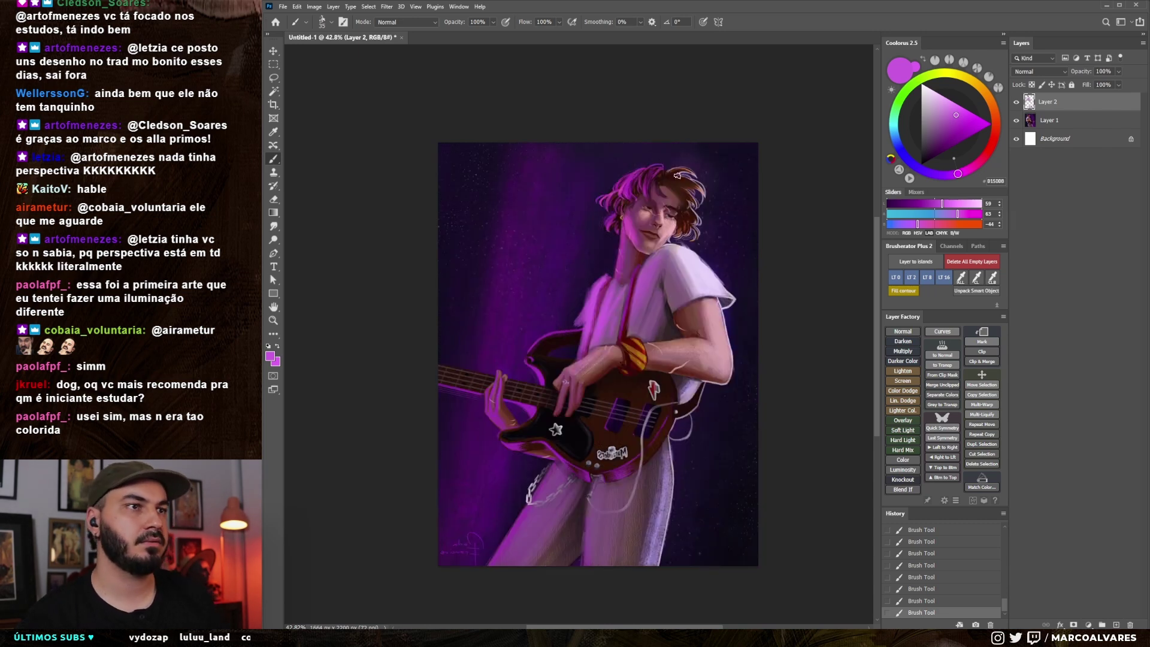
{"action": "scroll", "coordinate": [629, 254], "scroll_direction": "up", "scroll_amount": 2}
{"action": "key", "text": "bracketleft"}
{"action": "left_click", "coordinate": [624, 179], "text": "alt"}
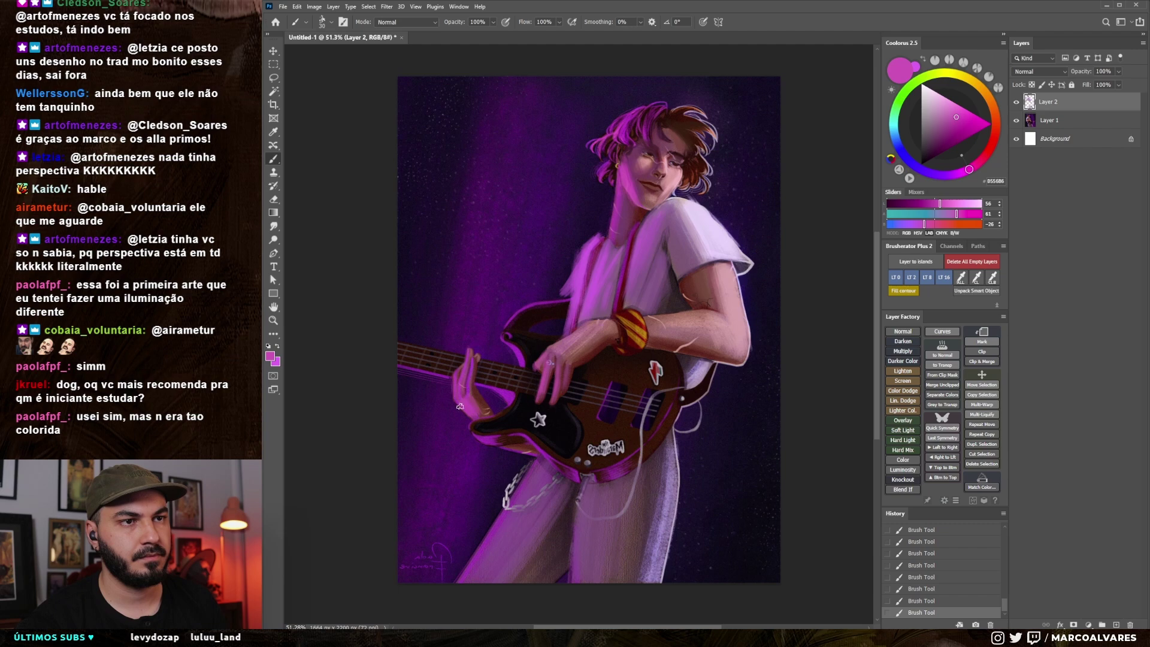
{"action": "key", "text": "z"}
{"action": "left_click_drag", "start_coordinate": [460, 406], "coordinate": [563, 294]}
{"action": "key", "text": "b"}
{"action": "left_click", "coordinate": [516, 266], "text": "alt"}
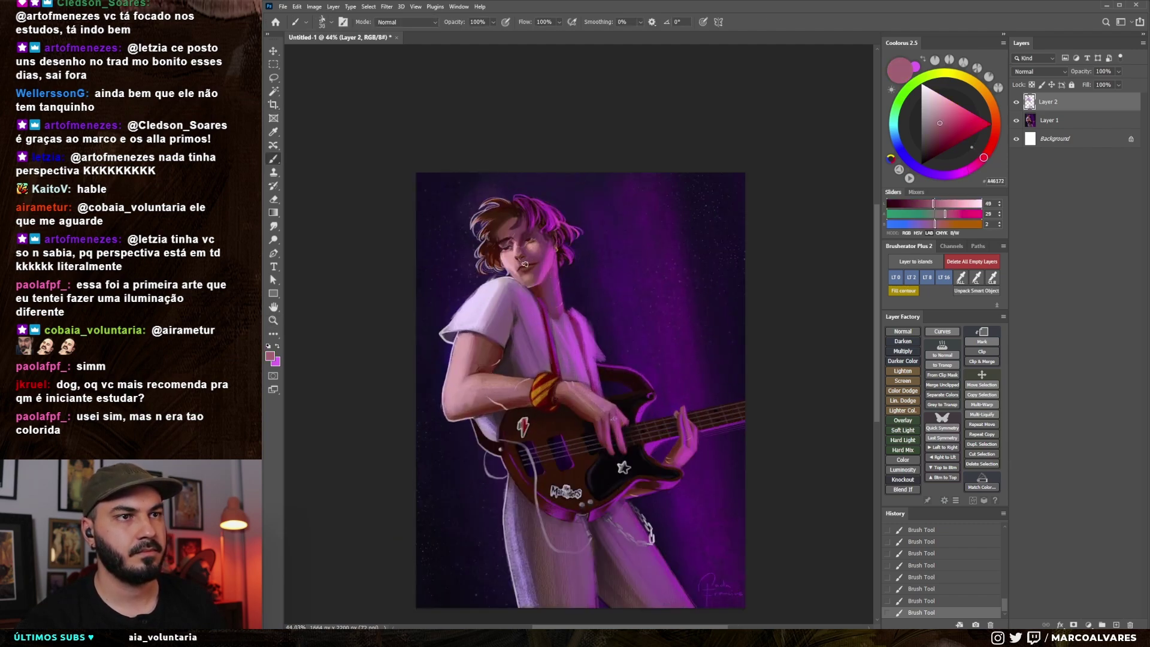
Undo the last stroke and repaint the touch-up with a bright magenta light
{"action": "left_click", "coordinate": [523, 262], "text": "alt"}
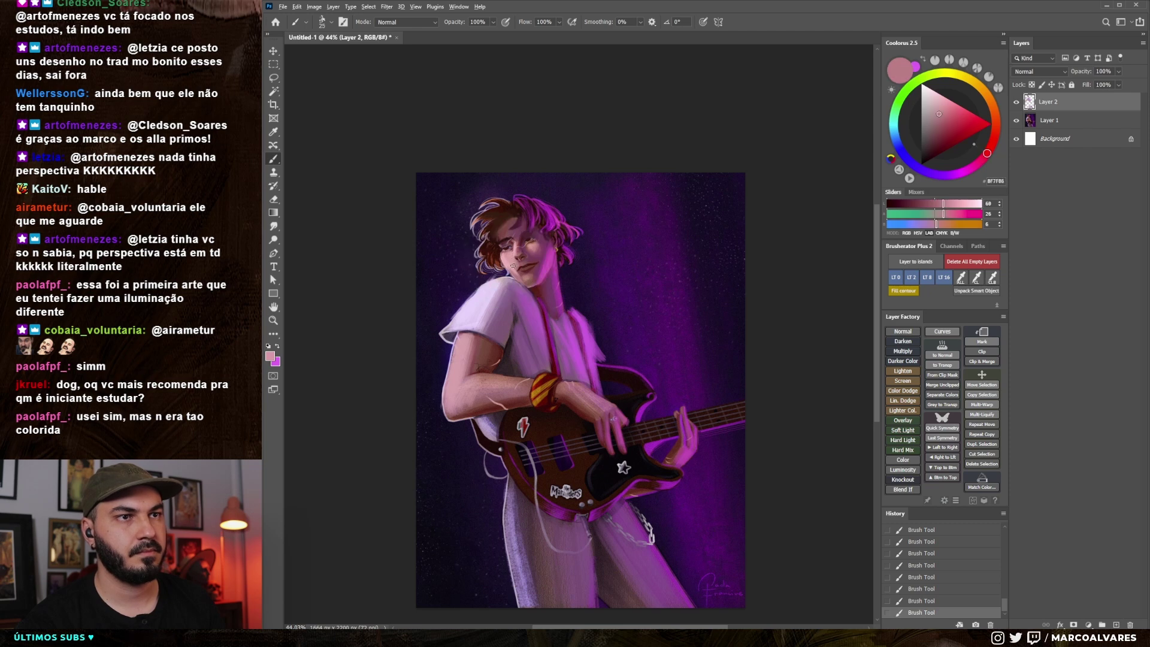
{"action": "left_click", "coordinate": [518, 271], "text": "alt"}
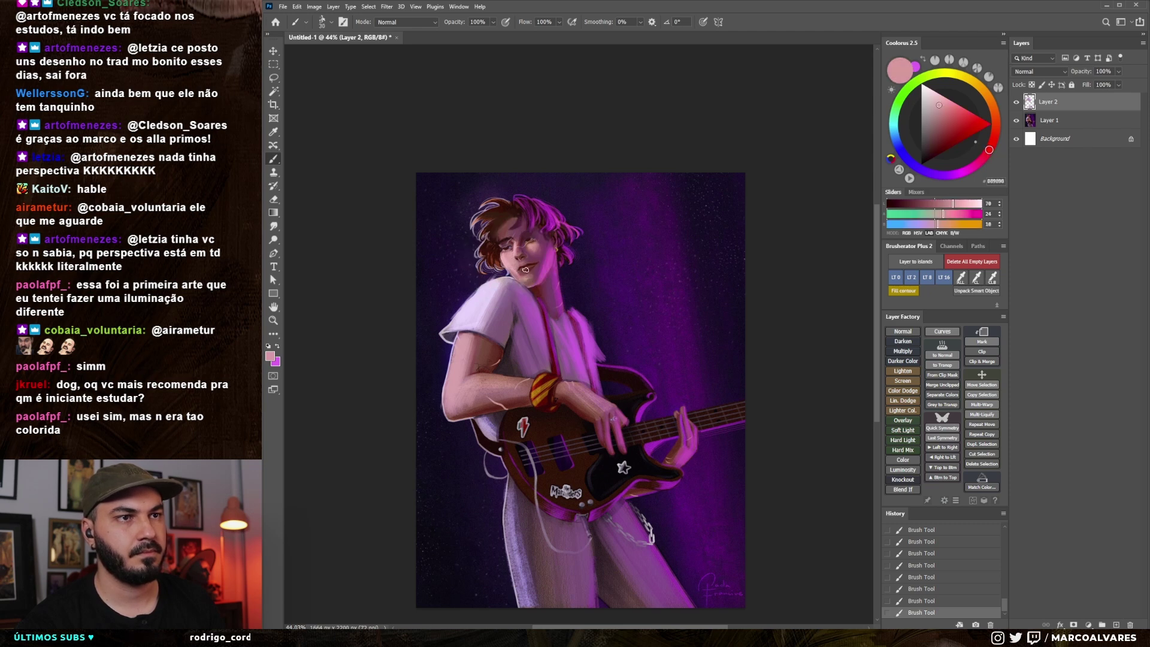
{"action": "key", "text": "ctrl+z"}
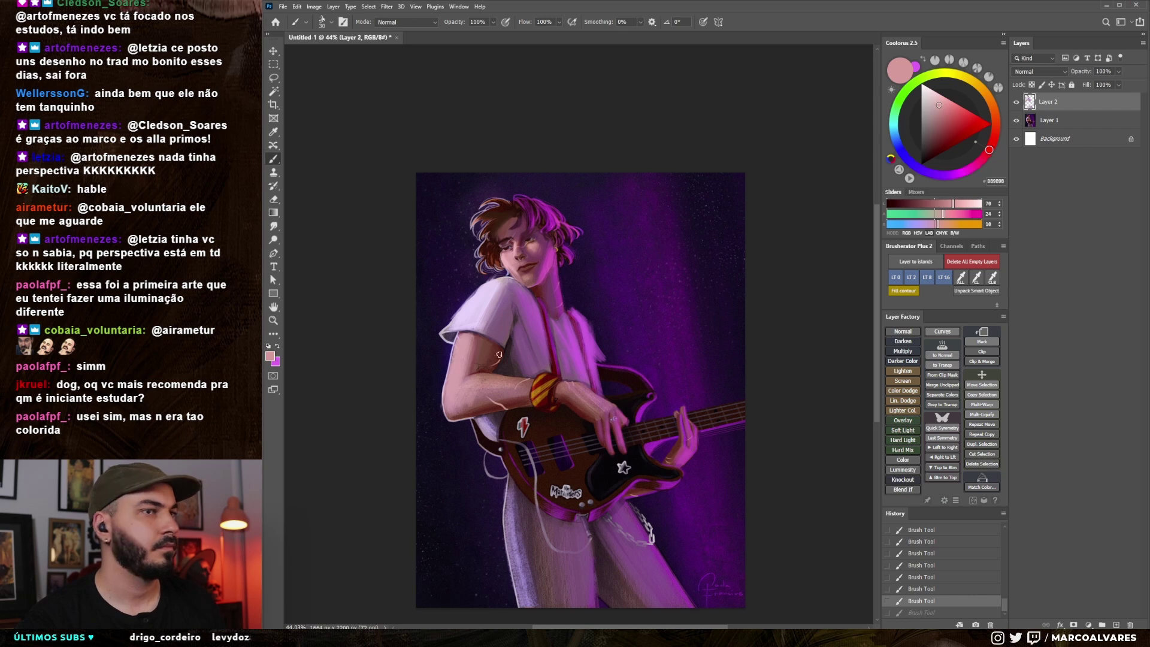
{"action": "scroll", "coordinate": [506, 270], "scroll_direction": "up", "scroll_amount": 1}
{"action": "left_click", "coordinate": [509, 251], "text": "alt"}
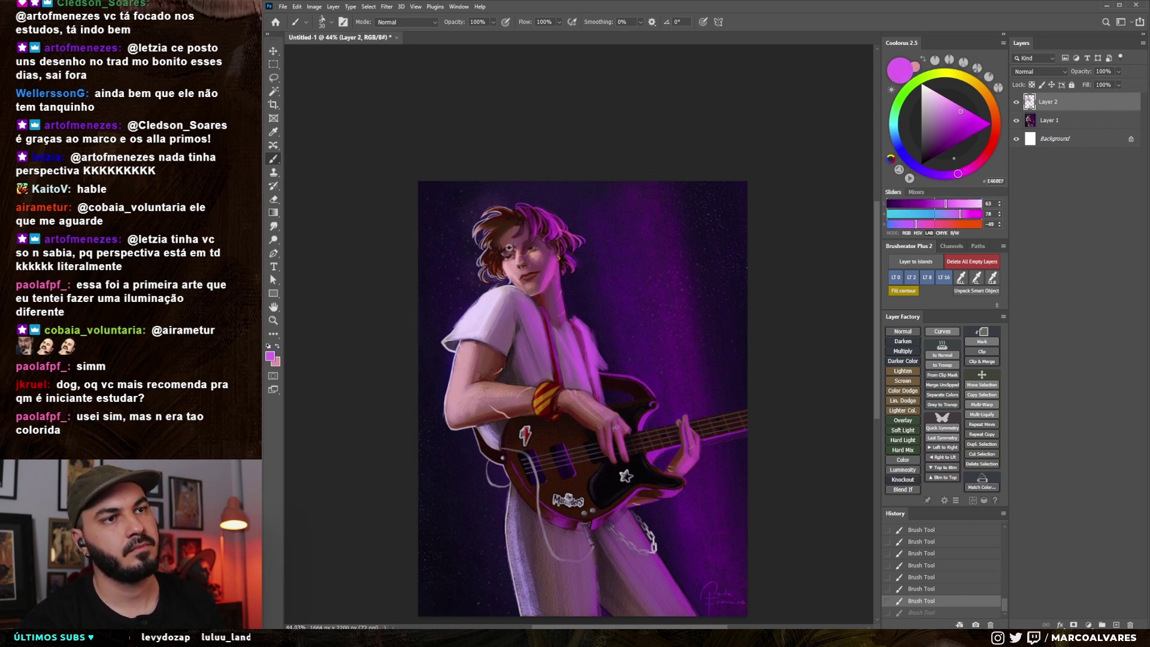
{"action": "left_click", "coordinate": [538, 278]}
Sample reds and magentas, then paint deeper magenta over the dark hair strands by the ear
{"action": "left_click", "coordinate": [522, 286], "text": "alt"}
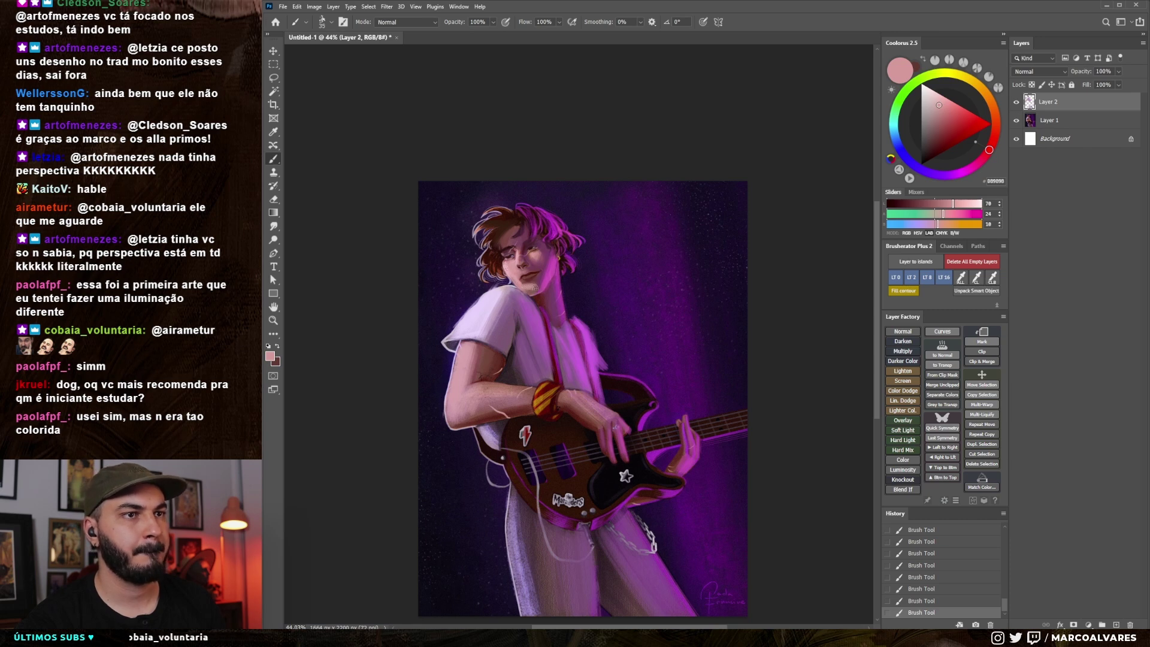
{"action": "left_click", "coordinate": [524, 284], "text": "alt"}
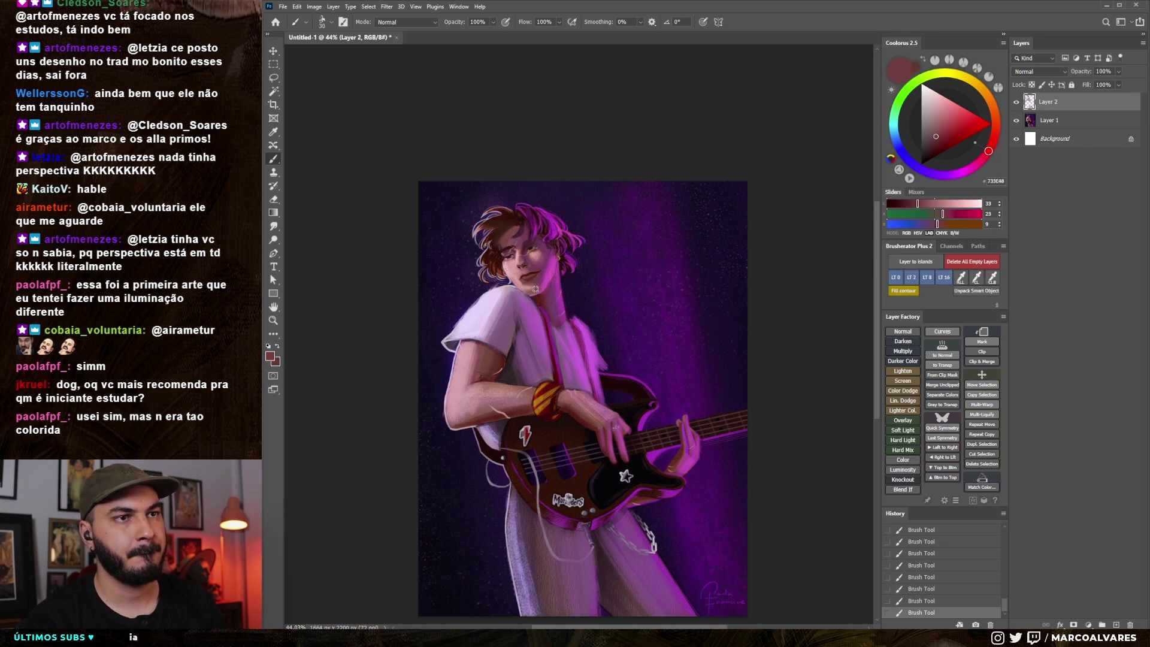
{"action": "left_click", "coordinate": [537, 287], "text": "alt"}
{"action": "left_click", "coordinate": [523, 289], "text": "alt"}
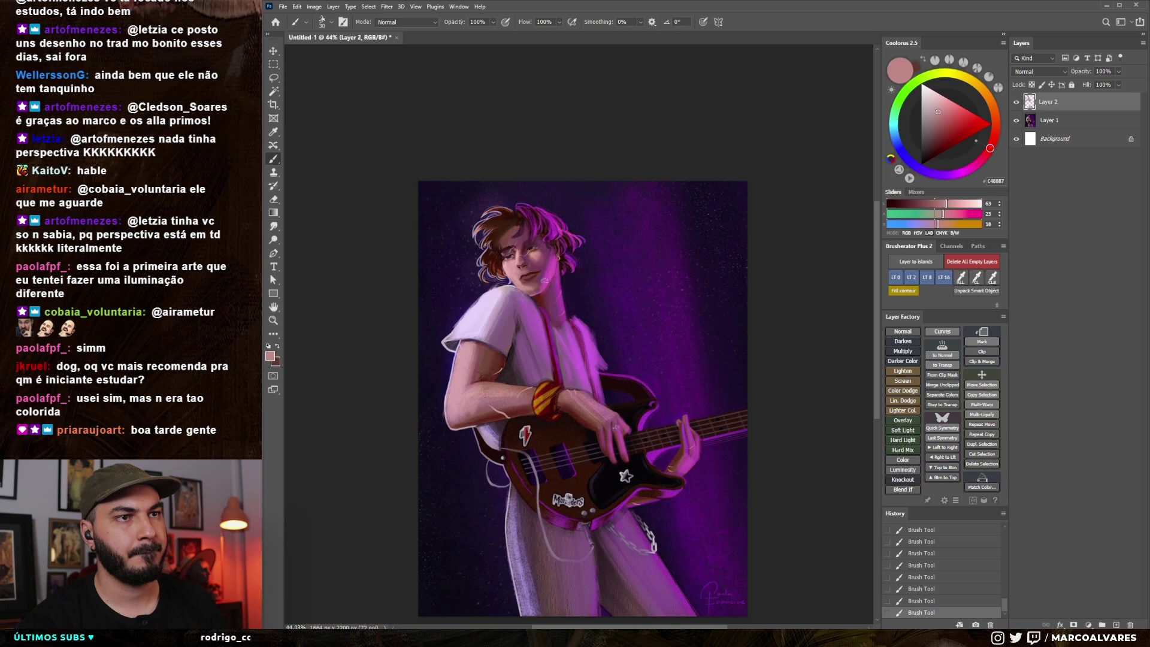
{"action": "left_click", "coordinate": [531, 292], "text": "alt"}
{"action": "scroll", "coordinate": [543, 281], "scroll_direction": "up", "scroll_amount": 3}
{"action": "scroll", "coordinate": [543, 281], "scroll_direction": "up", "scroll_amount": 3}
{"action": "left_click", "coordinate": [547, 269], "text": "alt"}
{"action": "key", "text": "bracketleft"}
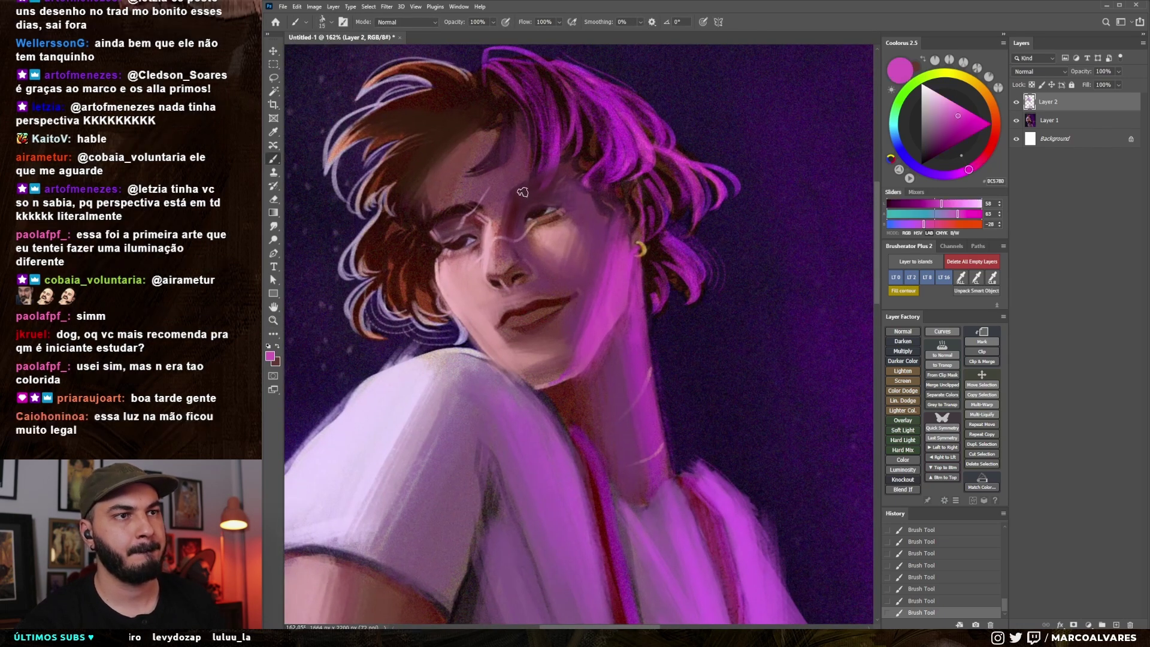
{"action": "left_click", "coordinate": [602, 296], "text": "alt"}
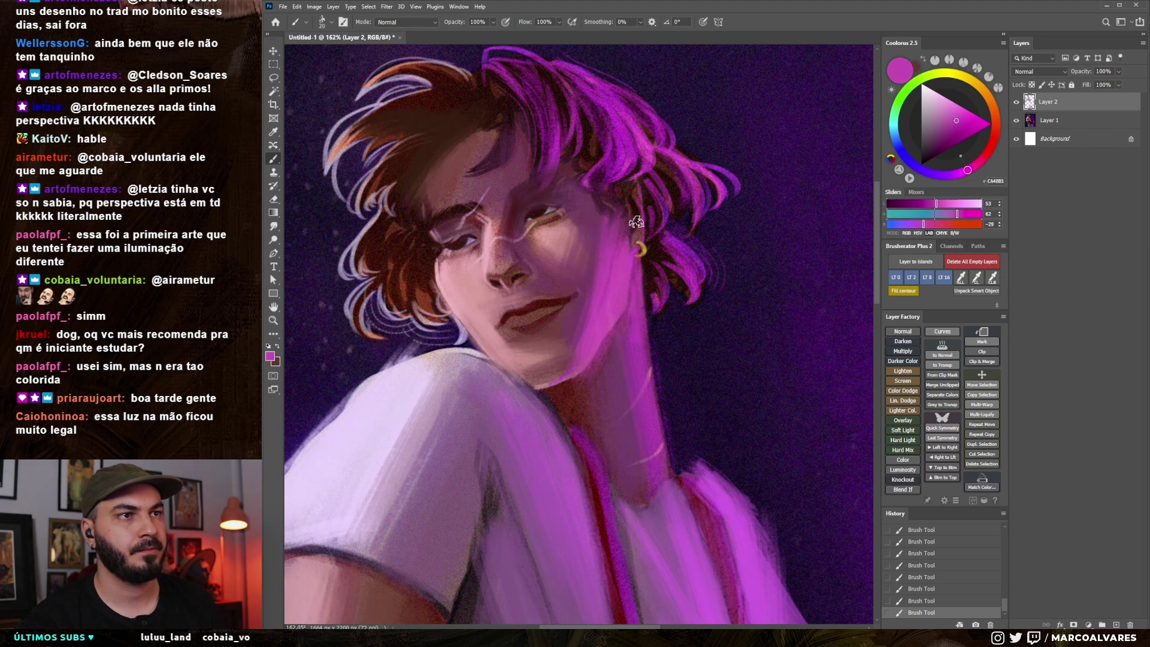
{"action": "left_click_drag", "start_coordinate": [641, 234], "coordinate": [653, 180]}
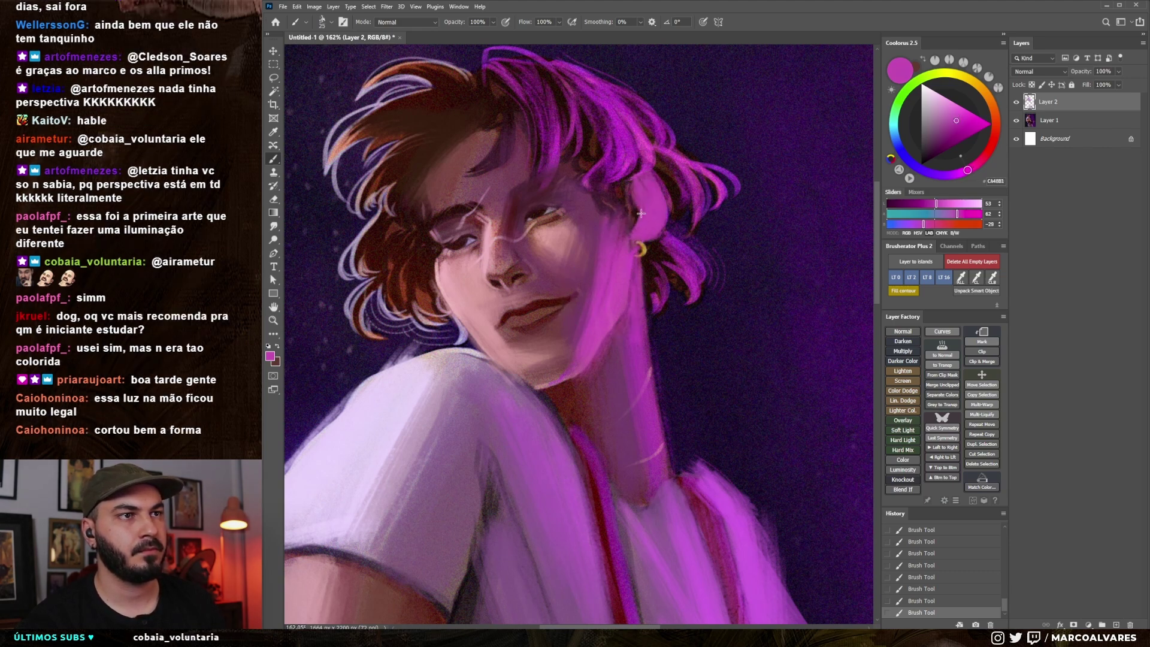
Zoom out, reposition and rotate the view of the painting sideways
{"action": "scroll", "coordinate": [600, 204], "scroll_direction": "down", "scroll_amount": 3}
{"action": "scroll", "coordinate": [575, 209], "scroll_direction": "down", "scroll_amount": 3}
{"action": "scroll", "coordinate": [557, 219], "scroll_direction": "down", "scroll_amount": 3}
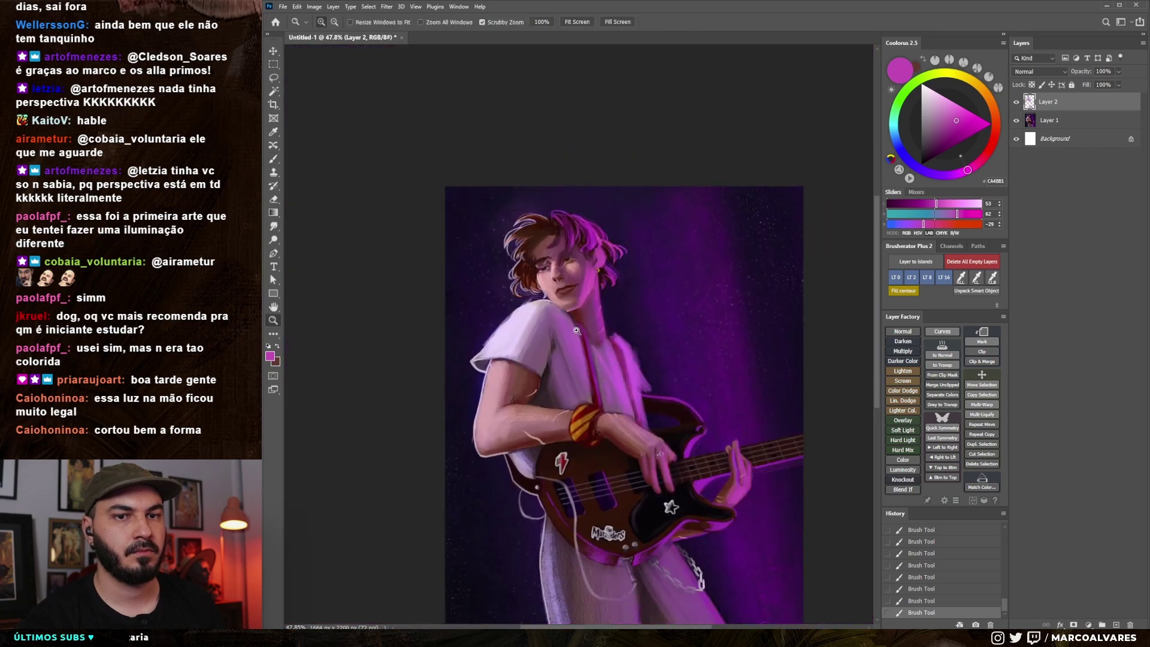
{"action": "left_click_drag", "start_coordinate": [547, 221], "coordinate": [579, 216]}
{"action": "mouse_move", "coordinate": [578, 304]}
{"action": "left_mouse_down"}
{"action": "mouse_move", "coordinate": [599, 299]}
{"action": "mouse_move", "coordinate": [650, 227]}
{"action": "left_mouse_up"}
{"action": "key", "text": "r"}
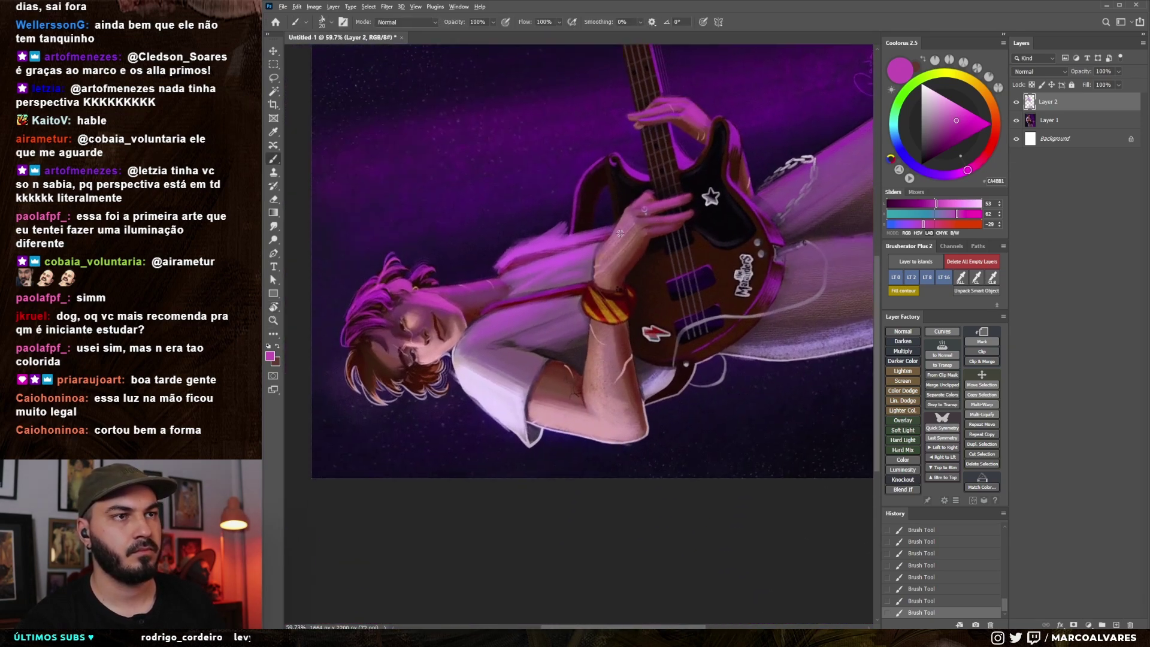
Sample pink and red from the painting and paint a light pink highlight along the guitar's lower edge
{"action": "left_click", "coordinate": [629, 229], "text": "alt"}
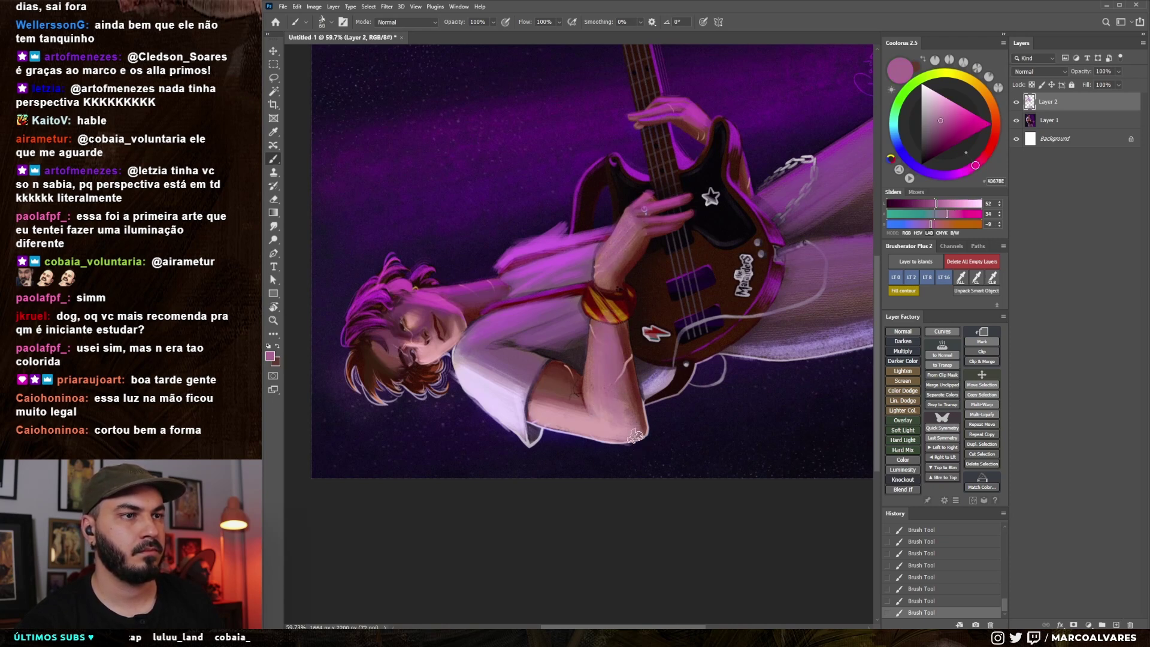
{"action": "left_click", "coordinate": [597, 302], "text": "alt"}
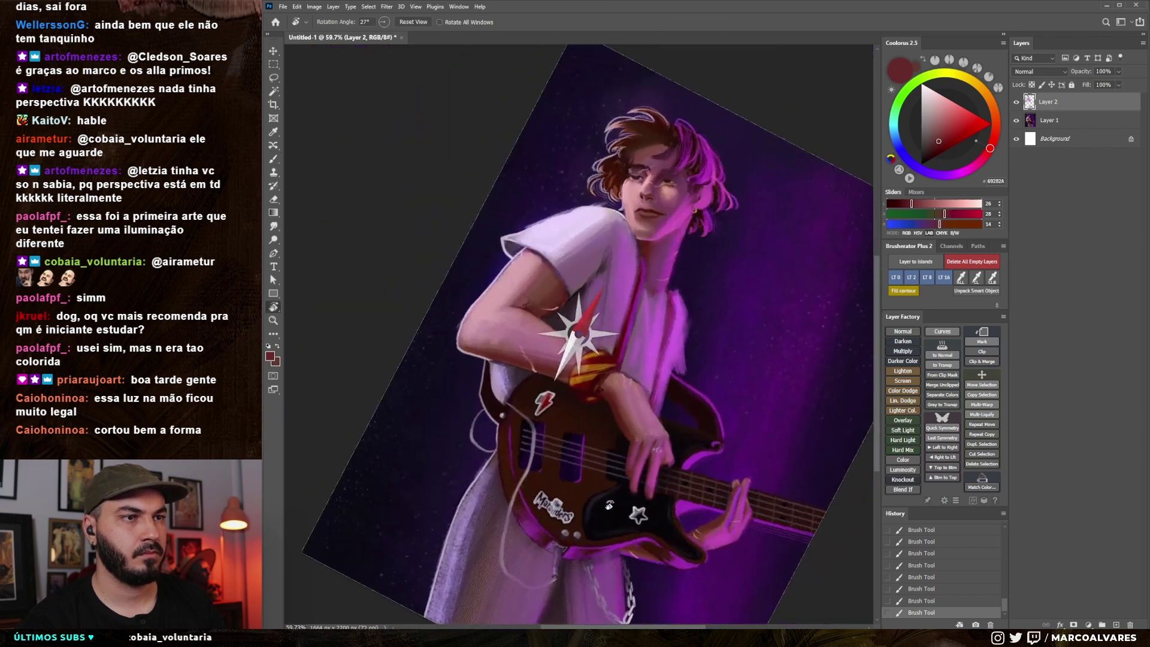
{"action": "mouse_move", "coordinate": [656, 267]}
{"action": "left_mouse_down"}
{"action": "mouse_move", "coordinate": [615, 380]}
{"action": "mouse_move", "coordinate": [594, 348]}
{"action": "left_mouse_up"}
{"action": "left_click", "coordinate": [585, 201], "text": "alt"}
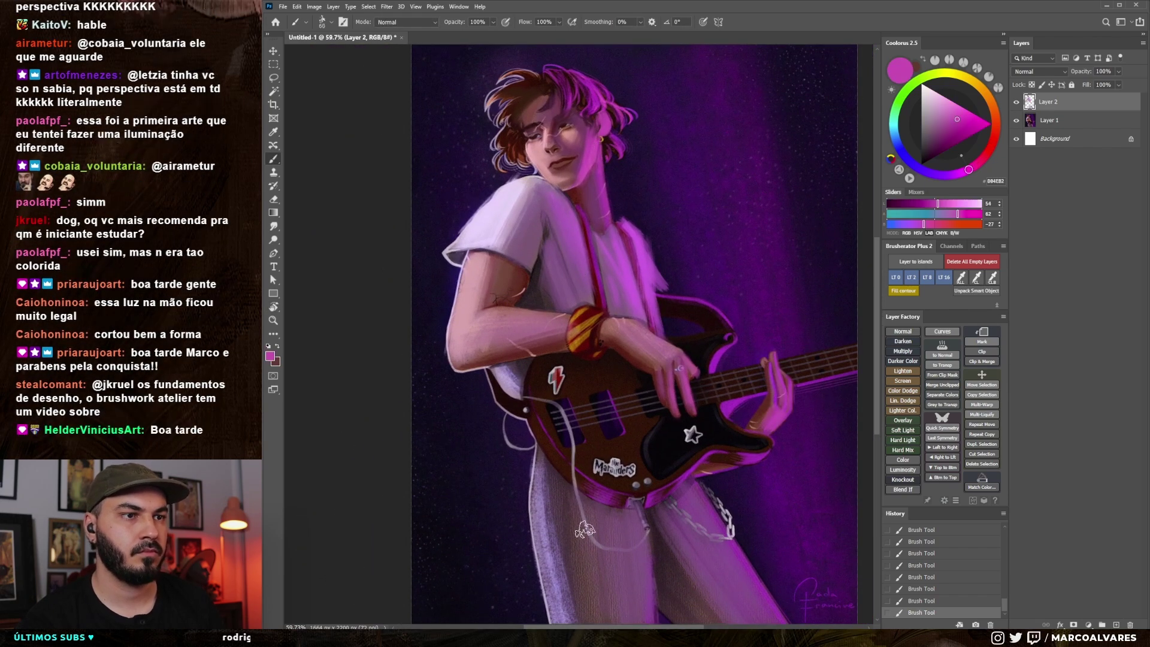
{"action": "key", "text": "bracketleft"}
{"action": "mouse_move", "coordinate": [658, 498]}
{"action": "left_mouse_down"}
{"action": "mouse_move", "coordinate": [718, 451]}
{"action": "mouse_move", "coordinate": [772, 449]}
{"action": "left_mouse_up"}
Try light magenta strokes on the trouser leg near the chain, then undo them
{"action": "key", "text": "bracketleft"}
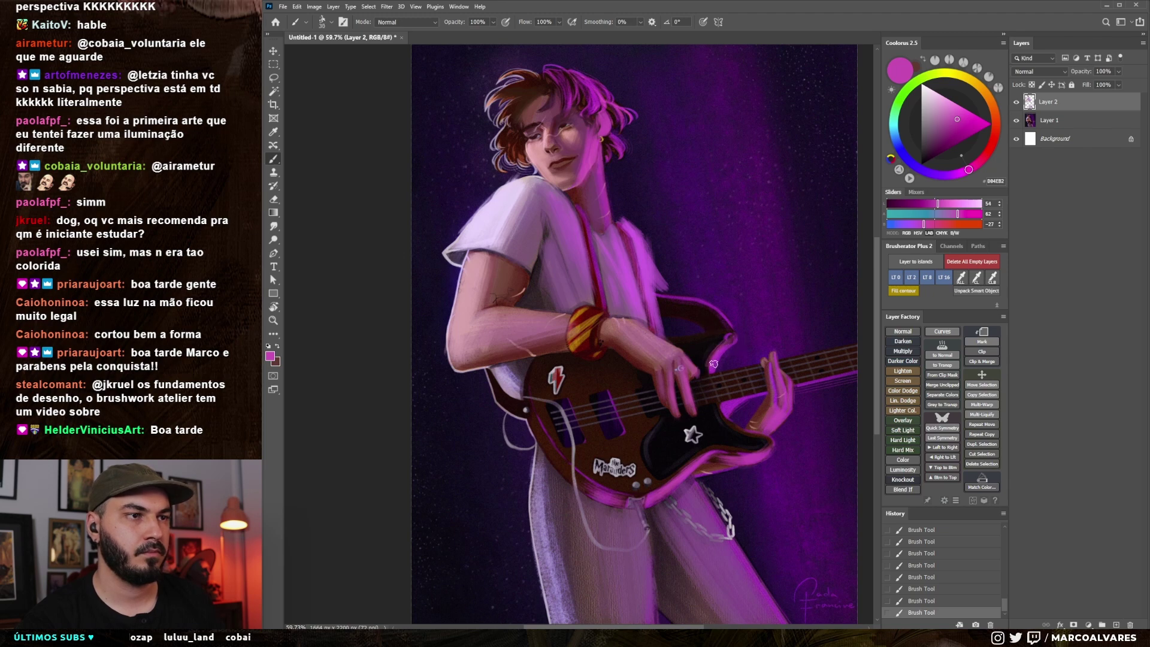
{"action": "key", "text": "bracketleft"}
{"action": "left_click_drag", "start_coordinate": [690, 301], "coordinate": [668, 297]}
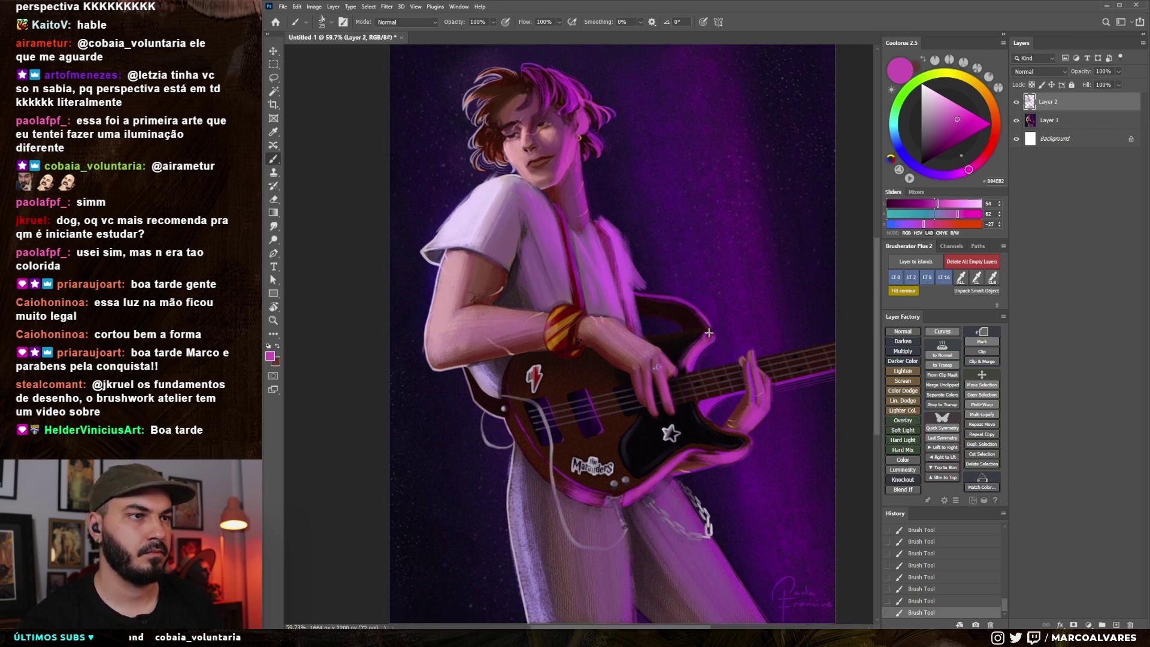
{"action": "left_click", "coordinate": [662, 303], "text": "alt"}
{"action": "key", "text": "bracketright"}
{"action": "key", "text": "bracketright"}
{"action": "key", "text": "bracketright"}
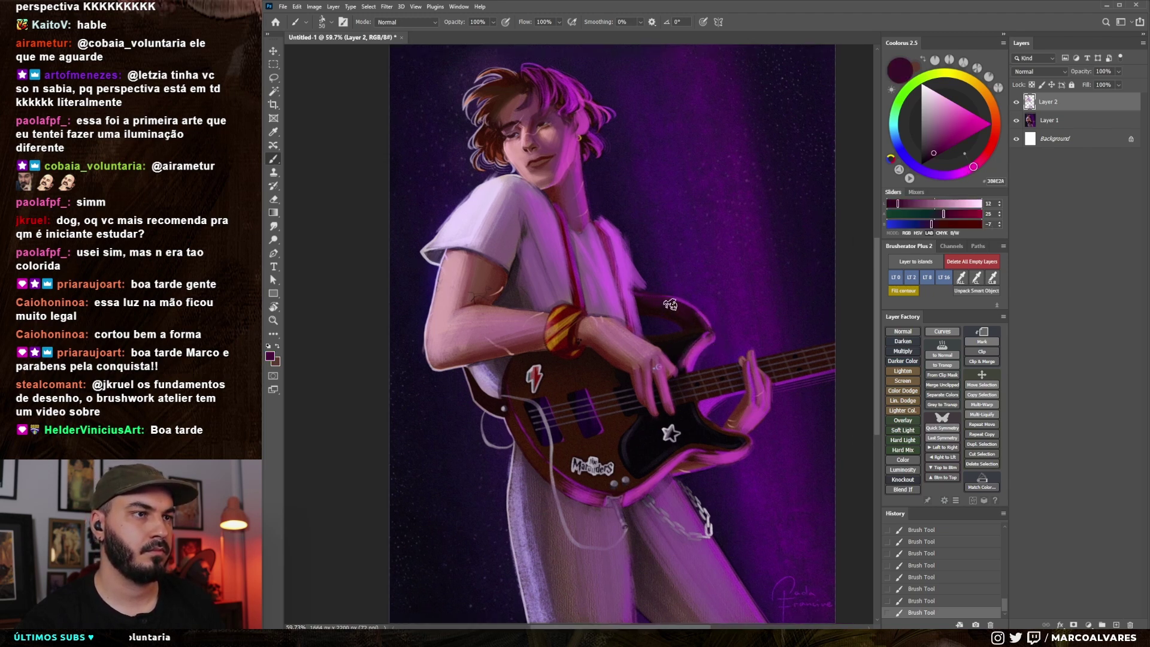
{"action": "scroll", "coordinate": [699, 478], "scroll_direction": "down", "scroll_amount": 3}
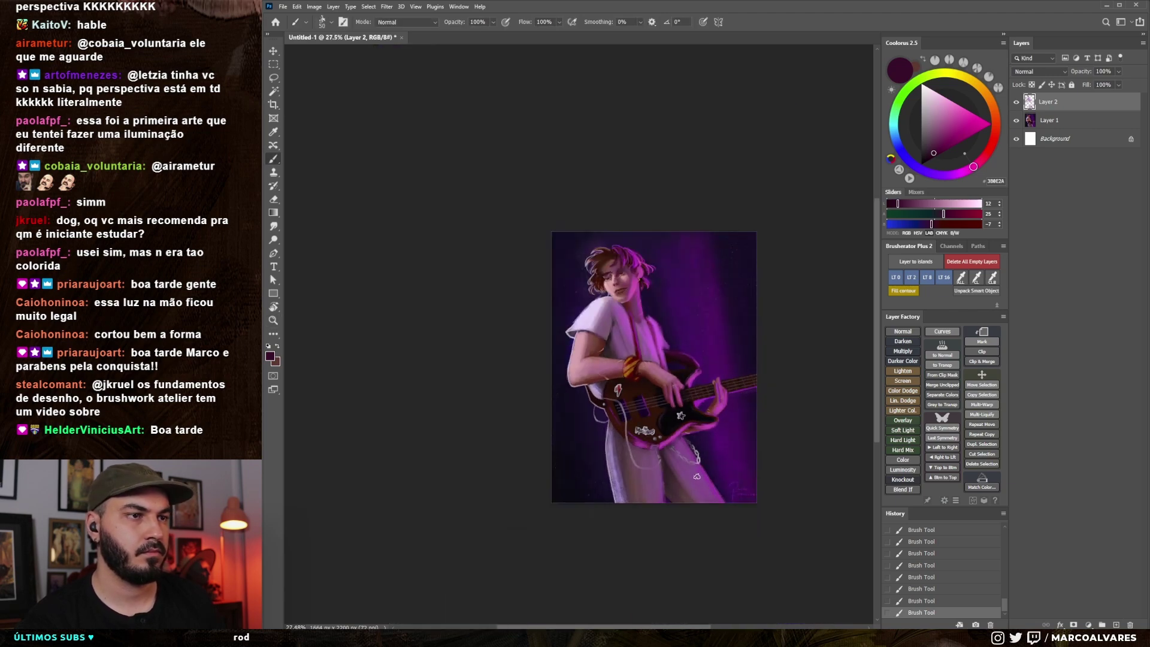
{"action": "scroll", "coordinate": [698, 477], "scroll_direction": "up", "scroll_amount": 2}
{"action": "key", "text": "bracketright"}
{"action": "key", "text": "bracketright"}
{"action": "key", "text": "bracketright"}
{"action": "left_click", "coordinate": [630, 276], "text": "alt"}
{"action": "key", "text": "bracketleft"}
{"action": "left_click_drag", "start_coordinate": [701, 455], "coordinate": [674, 518]}
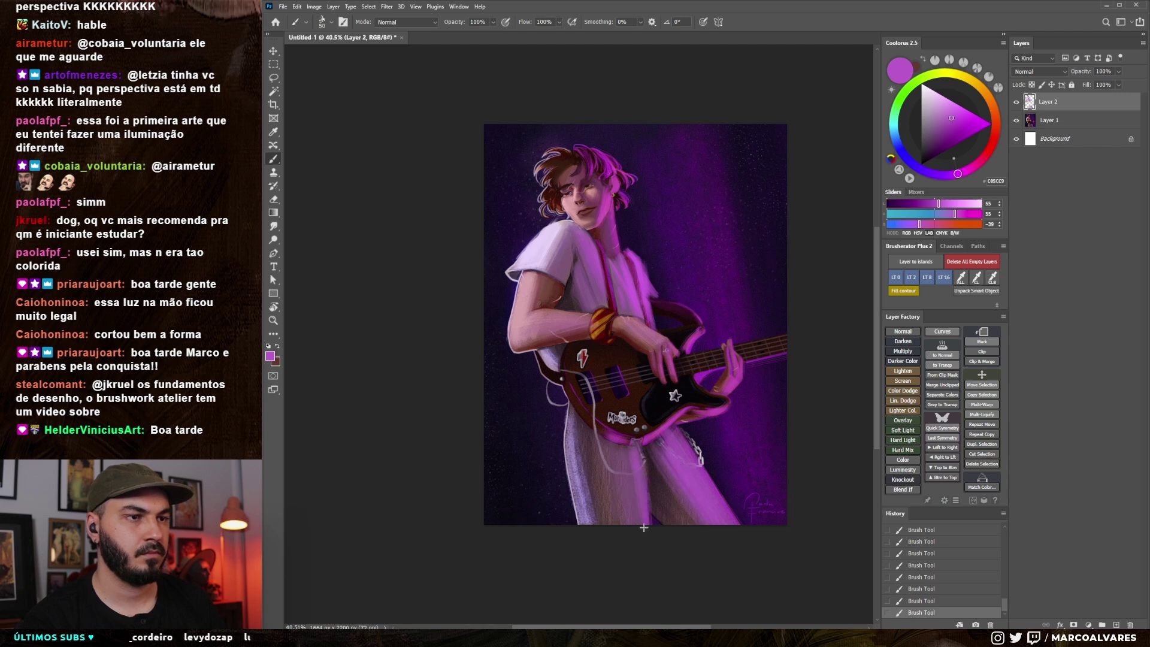
{"action": "key", "text": "ctrl+z"}
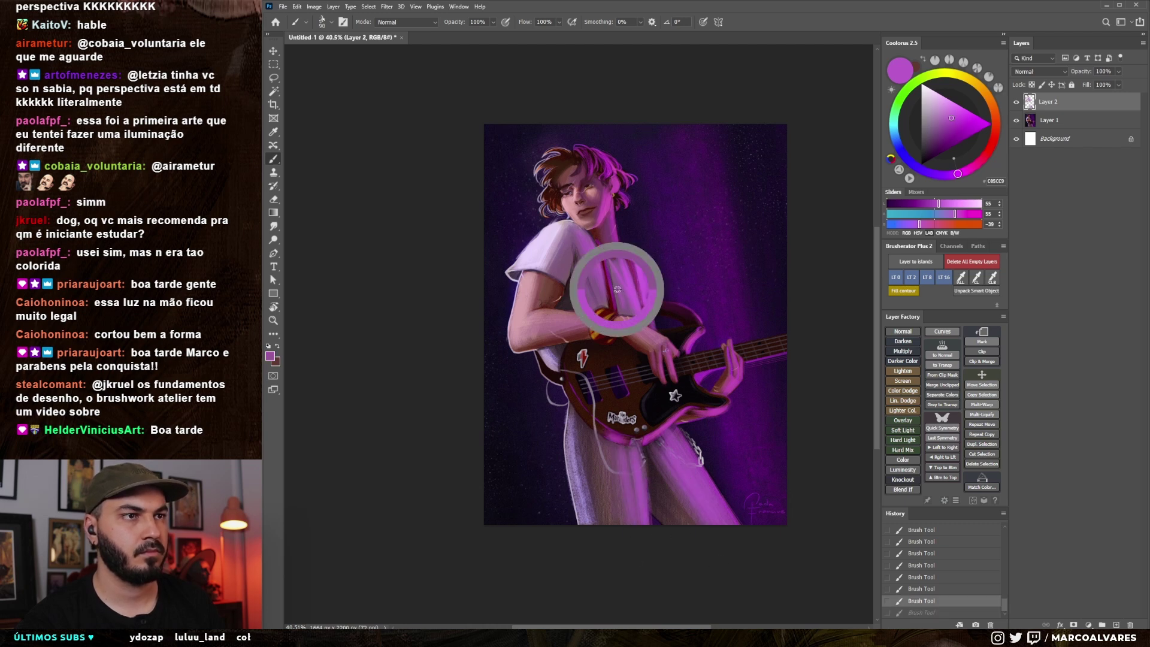
Zoom out to the whole painting and add a Soft Light layer above Layer 2
{"action": "key", "text": "z"}
{"action": "left_click_drag", "start_coordinate": [617, 290], "coordinate": [624, 291]}
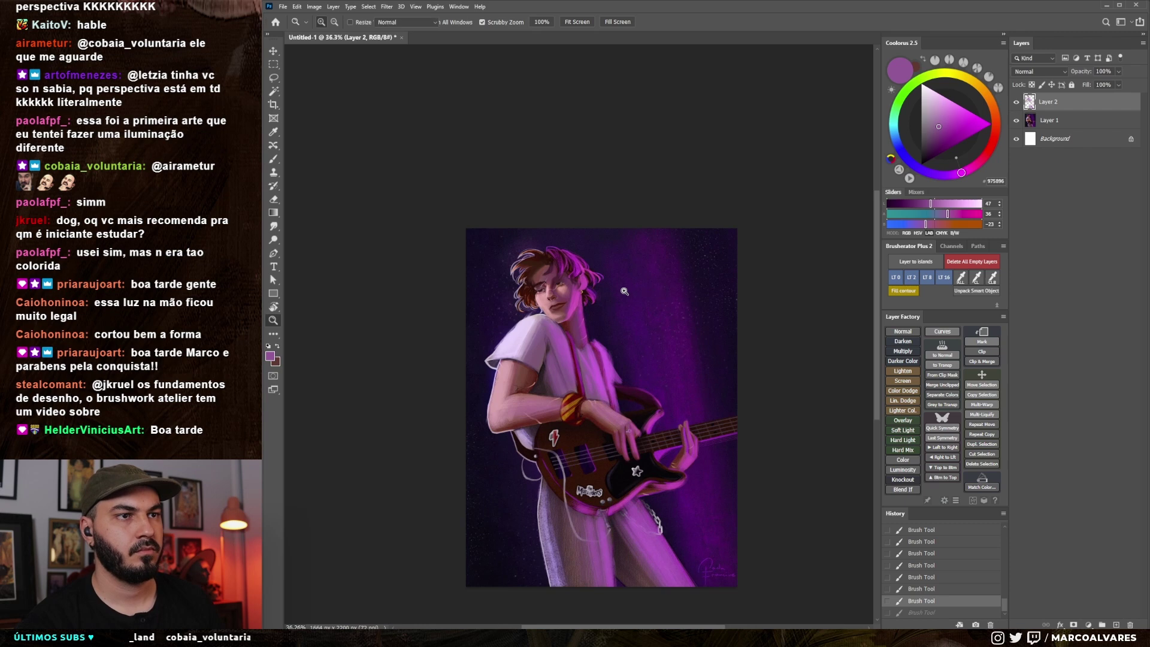
{"action": "key", "text": "b"}
{"action": "right_click", "coordinate": [625, 291]}
{"action": "key", "text": "Escape"}
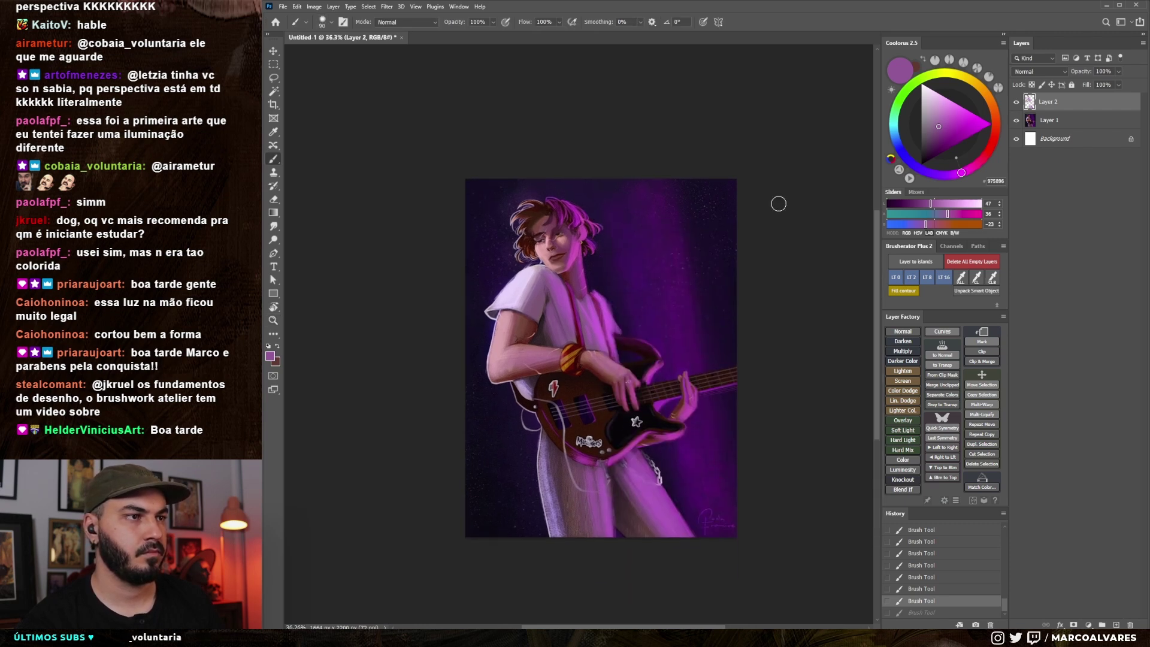
{"action": "right_click", "coordinate": [730, 305]}
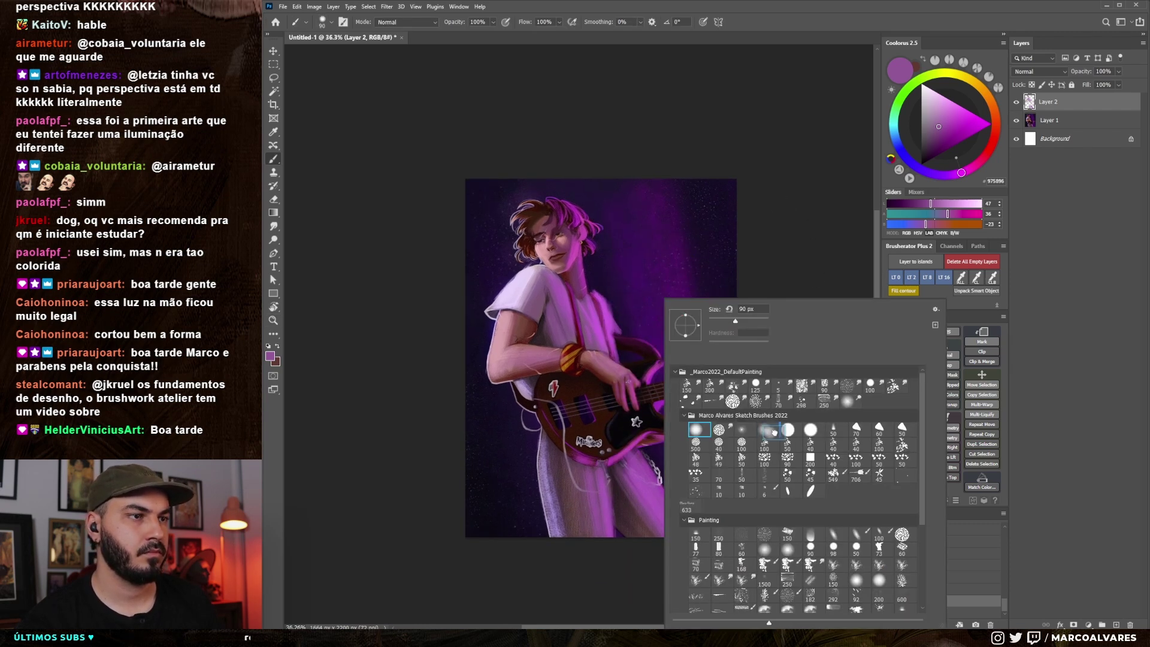
{"action": "key", "text": "Escape"}
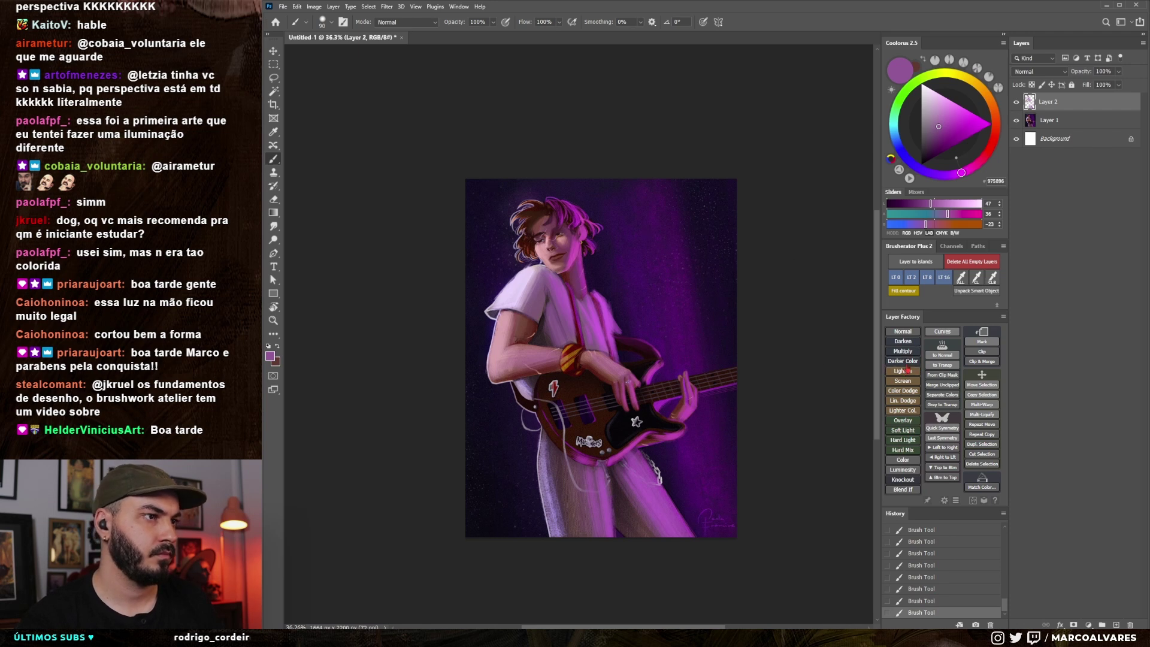
{"action": "left_click", "coordinate": [902, 430]}
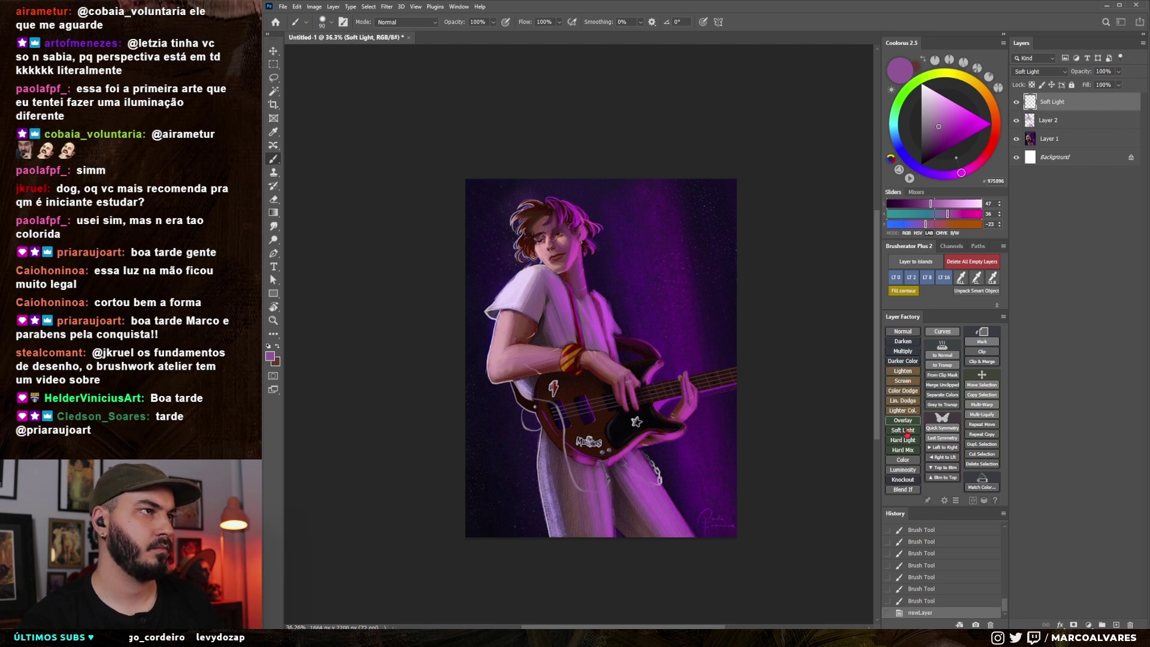
Paint a soft violet glow around the hair and face, discarding the shoulder strokes
{"action": "left_click", "coordinate": [912, 164]}
{"action": "left_click", "coordinate": [953, 114]}
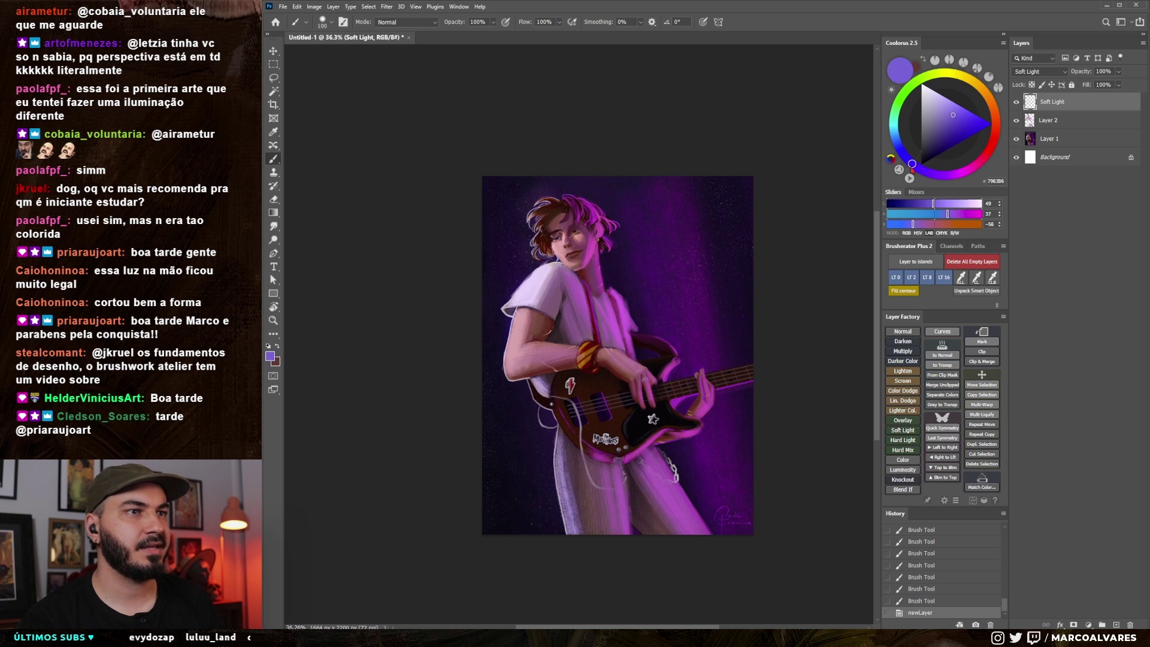
{"action": "left_click_drag", "start_coordinate": [566, 231], "coordinate": [532, 234]}
{"action": "left_click", "coordinate": [532, 234]}
{"action": "left_click", "coordinate": [539, 198]}
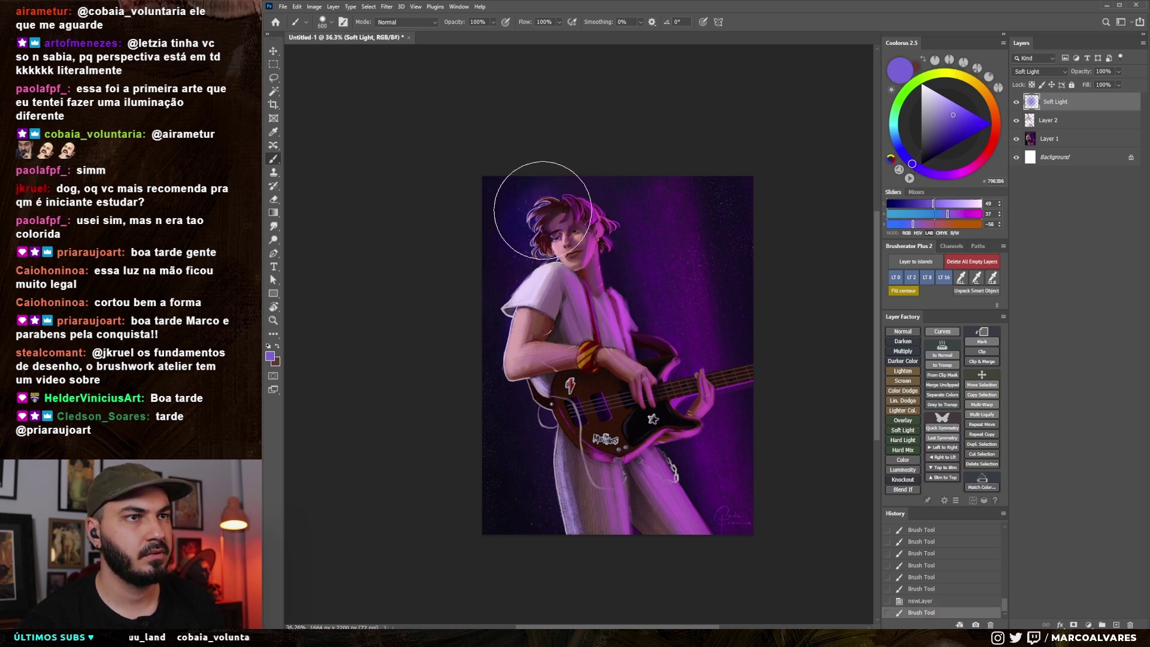
{"action": "key", "text": "bracketleft"}
{"action": "key", "text": "bracketleft"}
{"action": "key", "text": "bracketleft"}
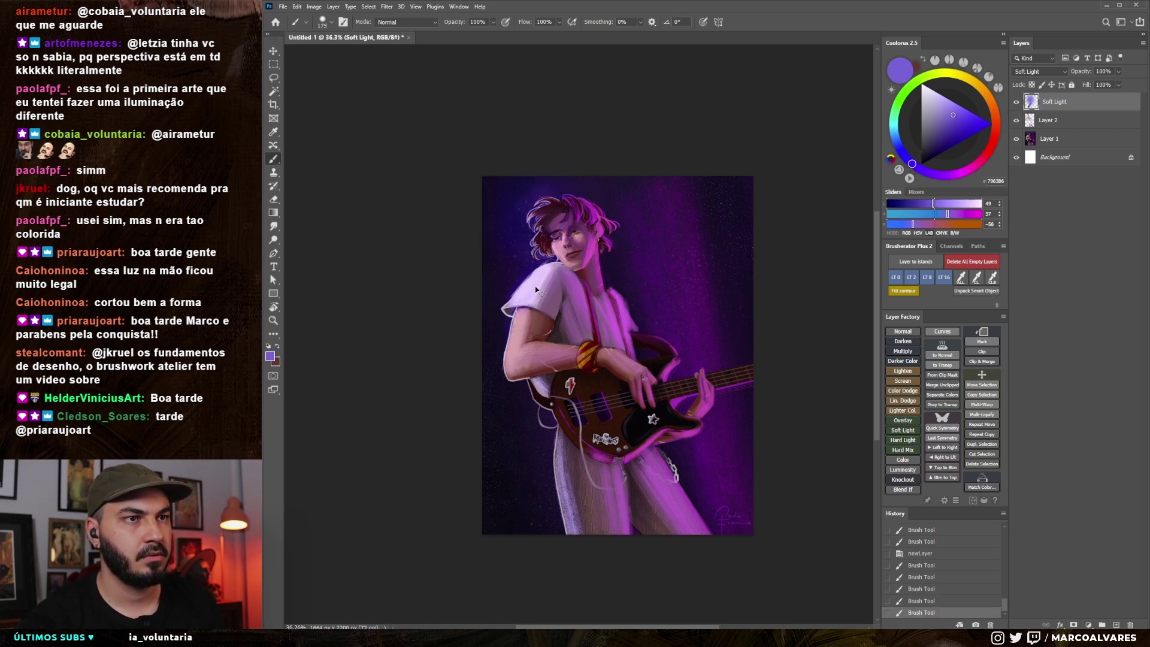
{"action": "left_click", "coordinate": [527, 286]}
{"action": "key", "text": "ctrl+z"}
{"action": "key", "text": "bracketleft"}
{"action": "mouse_move", "coordinate": [541, 293]}
{"action": "left_mouse_down"}
{"action": "mouse_move", "coordinate": [503, 324]}
{"action": "mouse_move", "coordinate": [537, 324]}
{"action": "left_mouse_up"}
{"action": "key", "text": "bracketleft"}
{"action": "key", "text": "bracketleft"}
{"action": "key", "text": "bracketleft"}
{"action": "key", "text": "ctrl+z"}
{"action": "key", "text": "bracketright"}
{"action": "key", "text": "bracketright"}
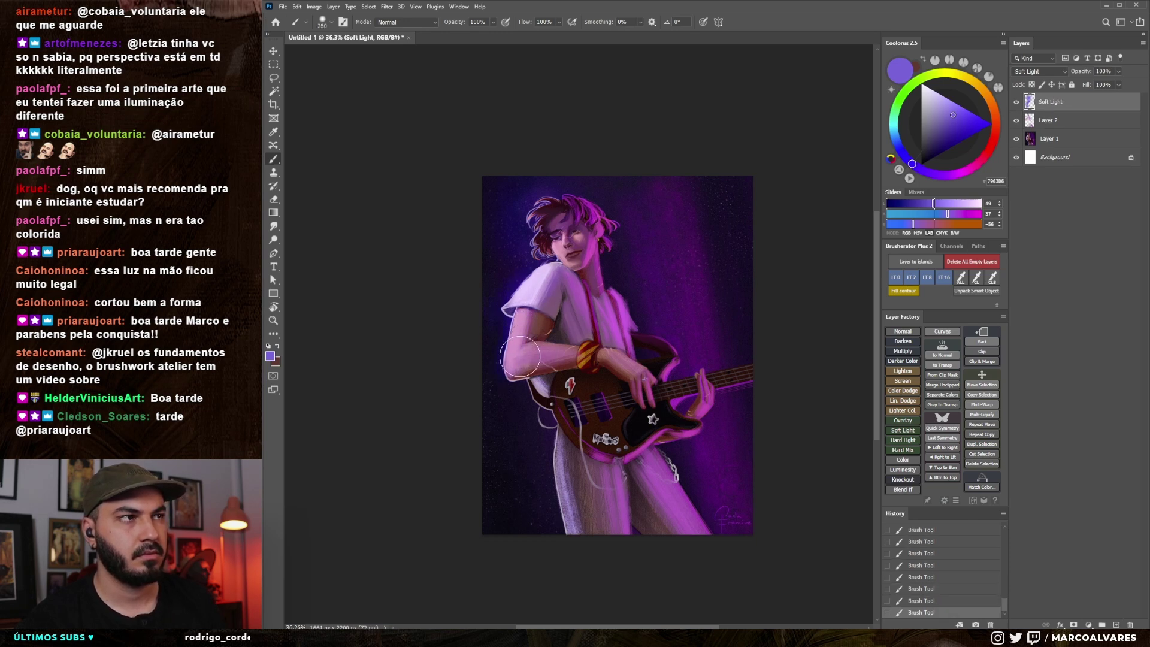
{"action": "key", "text": "bracketleft"}
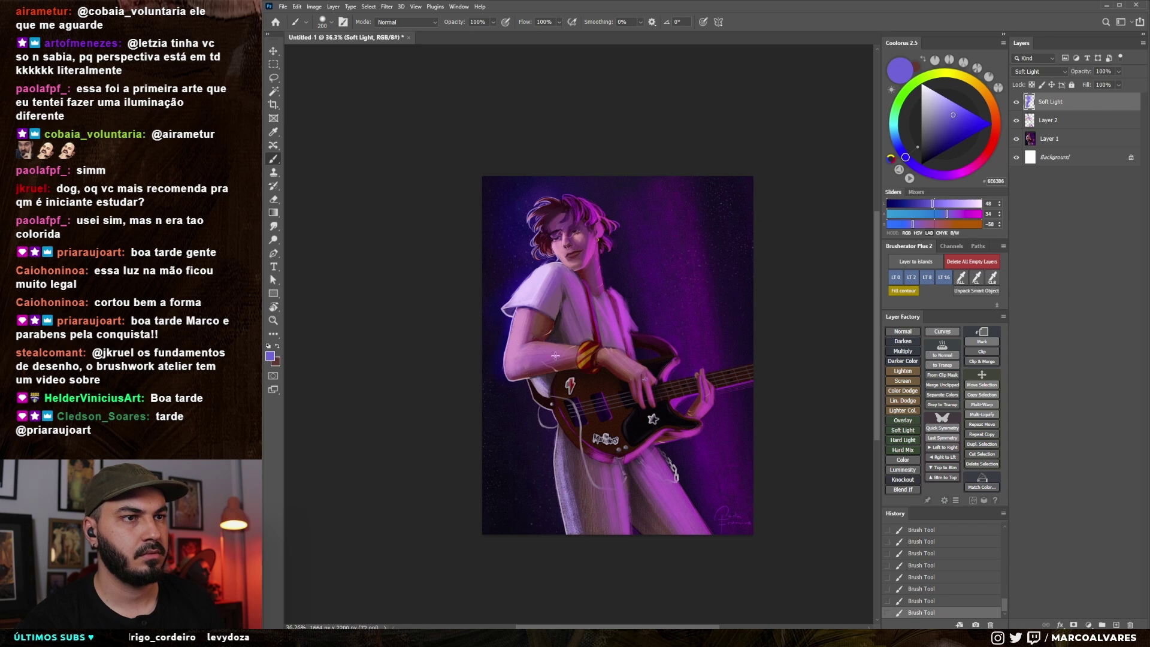
Erase the glow along the painting's left edge with a large eraser tip
{"action": "left_click", "coordinate": [602, 358], "text": "alt"}
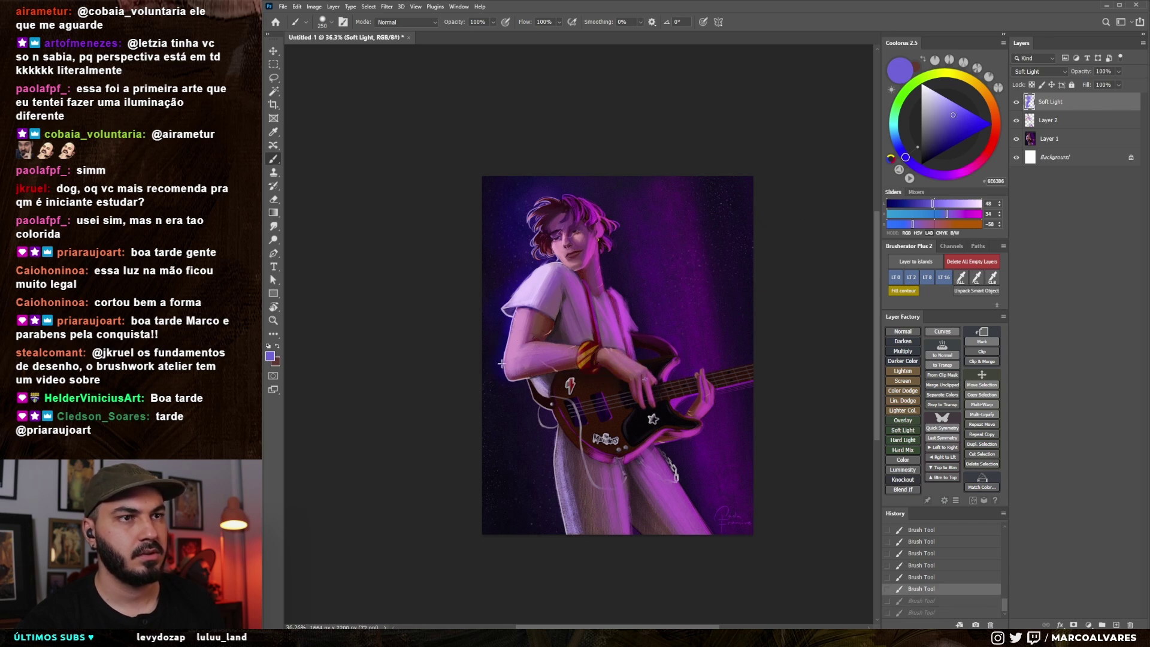
{"action": "key", "text": "bracketright"}
{"action": "key", "text": "bracketright"}
{"action": "key", "text": "bracketright"}
{"action": "key", "text": "e"}
{"action": "right_click", "coordinate": [557, 329]}
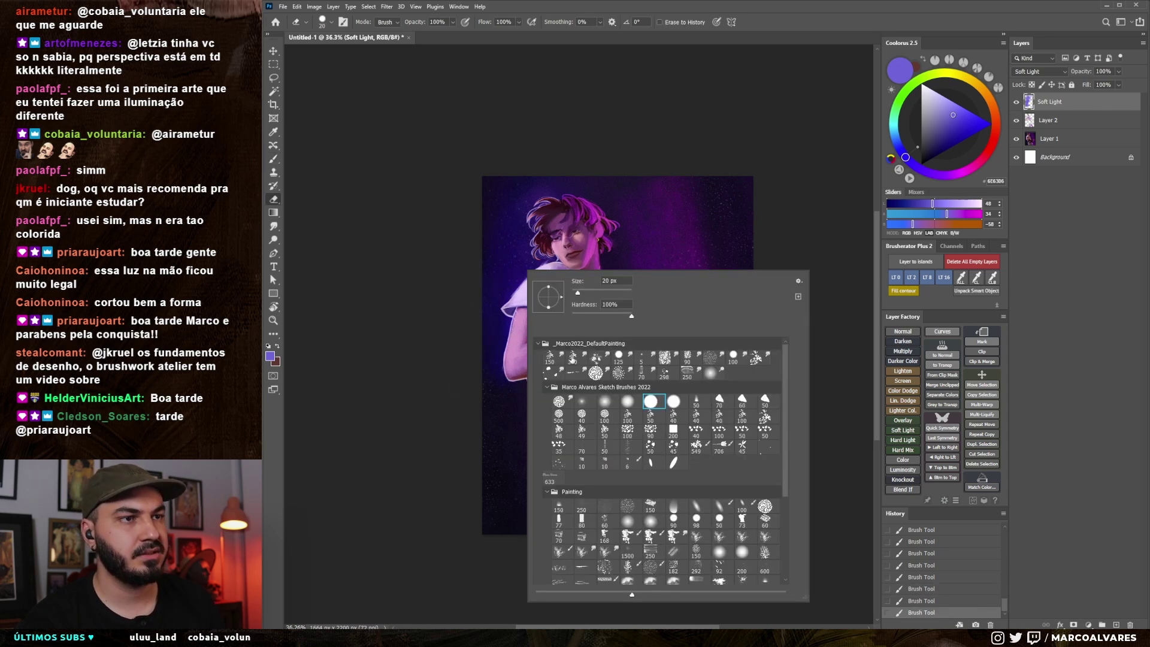
{"action": "double_click", "coordinate": [628, 399]}
{"action": "key", "text": "bracketright"}
{"action": "key", "text": "bracketright"}
{"action": "key", "text": "bracketright"}
{"action": "mouse_move", "coordinate": [488, 380]}
{"action": "left_mouse_down"}
{"action": "mouse_move", "coordinate": [491, 214]}
{"action": "mouse_move", "coordinate": [552, 161]}
{"action": "left_mouse_up"}
Add faint glow on the figure, then brush magenta glow over the shirt and chest
{"action": "key", "text": "b"}
{"action": "left_click_drag", "start_coordinate": [548, 237], "coordinate": [554, 246]}
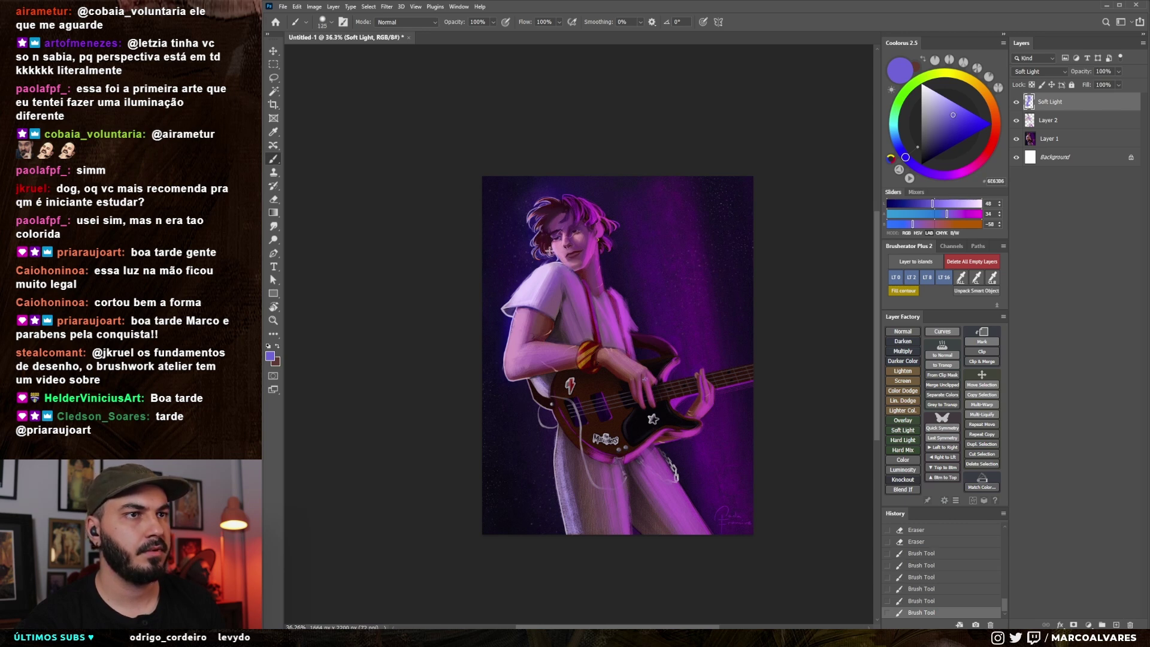
{"action": "key", "text": "bracketright"}
{"action": "key", "text": "bracketright"}
{"action": "left_click_drag", "start_coordinate": [578, 531], "coordinate": [550, 463]}
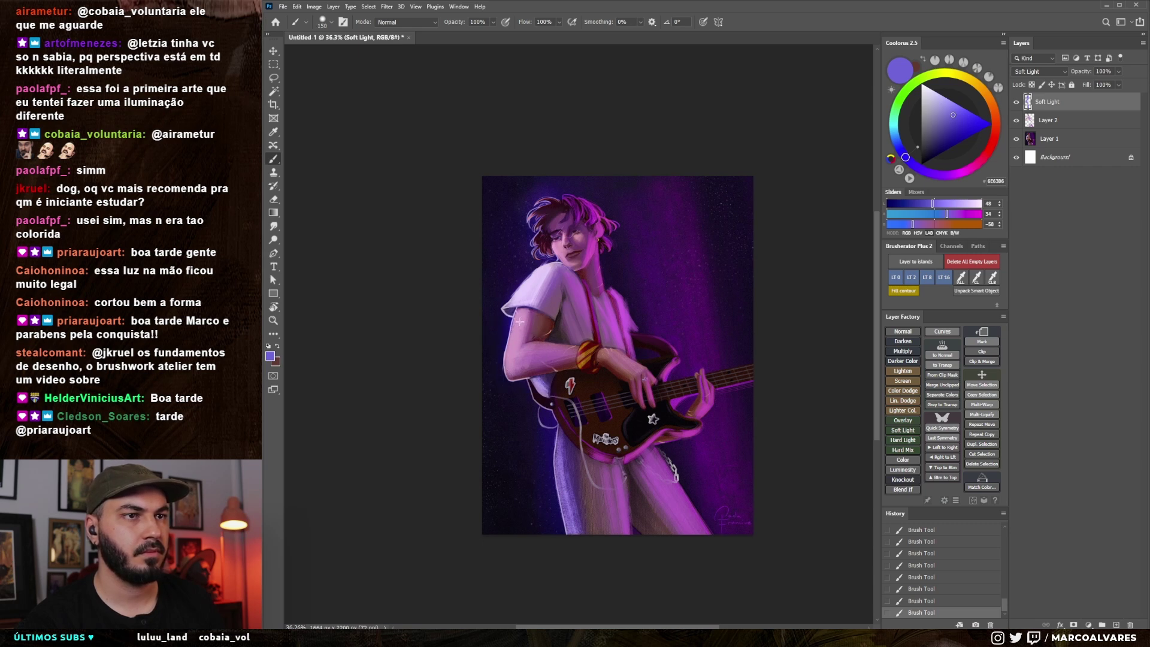
{"action": "key", "text": "bracketright"}
{"action": "left_click", "coordinate": [963, 172]}
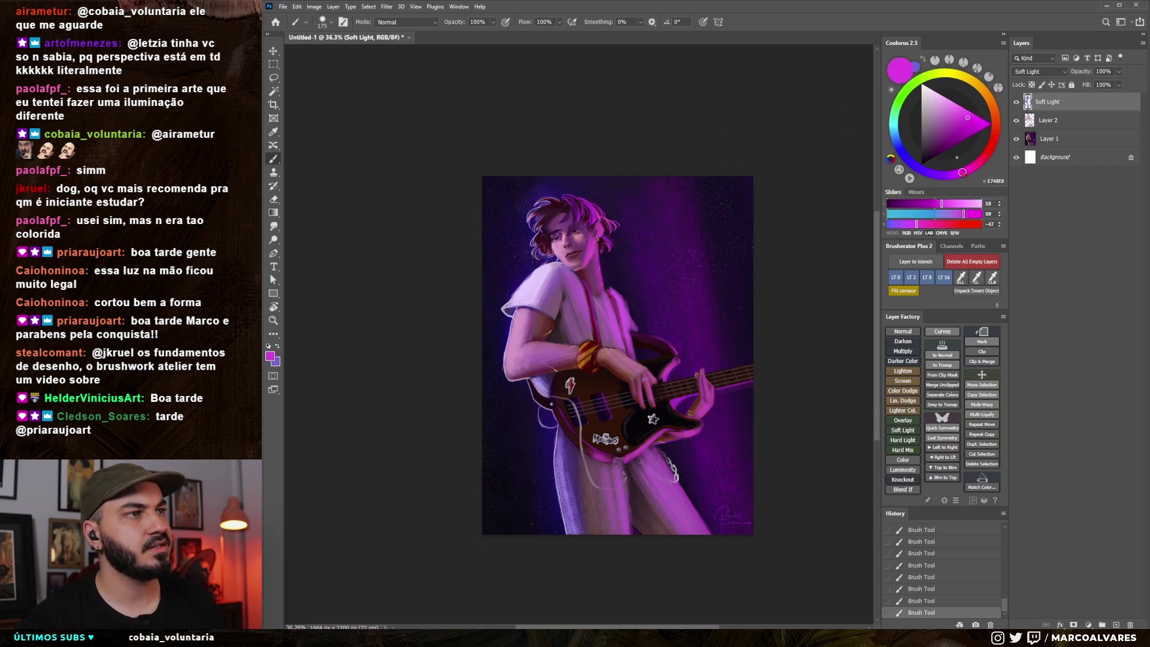
{"action": "left_click_drag", "start_coordinate": [574, 278], "coordinate": [629, 350]}
{"action": "left_click_drag", "start_coordinate": [578, 266], "coordinate": [623, 338]}
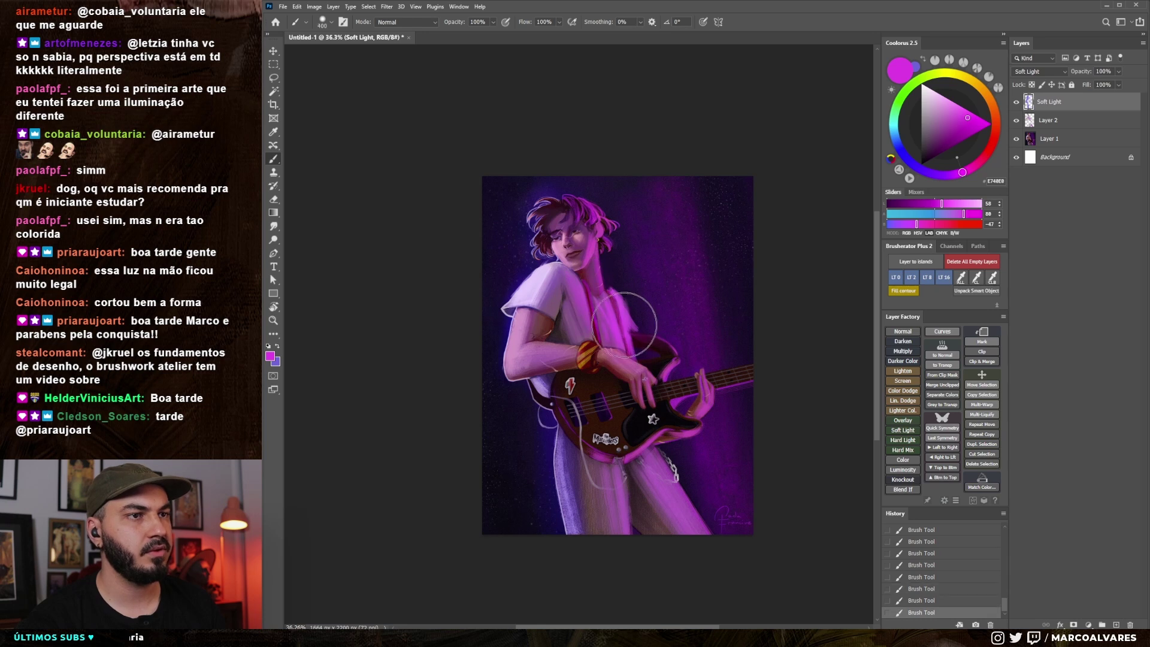
{"action": "key", "text": "bracketleft"}
{"action": "key", "text": "bracketleft"}
{"action": "key", "text": "bracketleft"}
{"action": "key", "text": "bracketleft"}
{"action": "key", "text": "bracketleft"}
{"action": "key", "text": "bracketleft"}
{"action": "key", "text": "bracketright"}
{"action": "key", "text": "bracketright"}
{"action": "key", "text": "bracketright"}
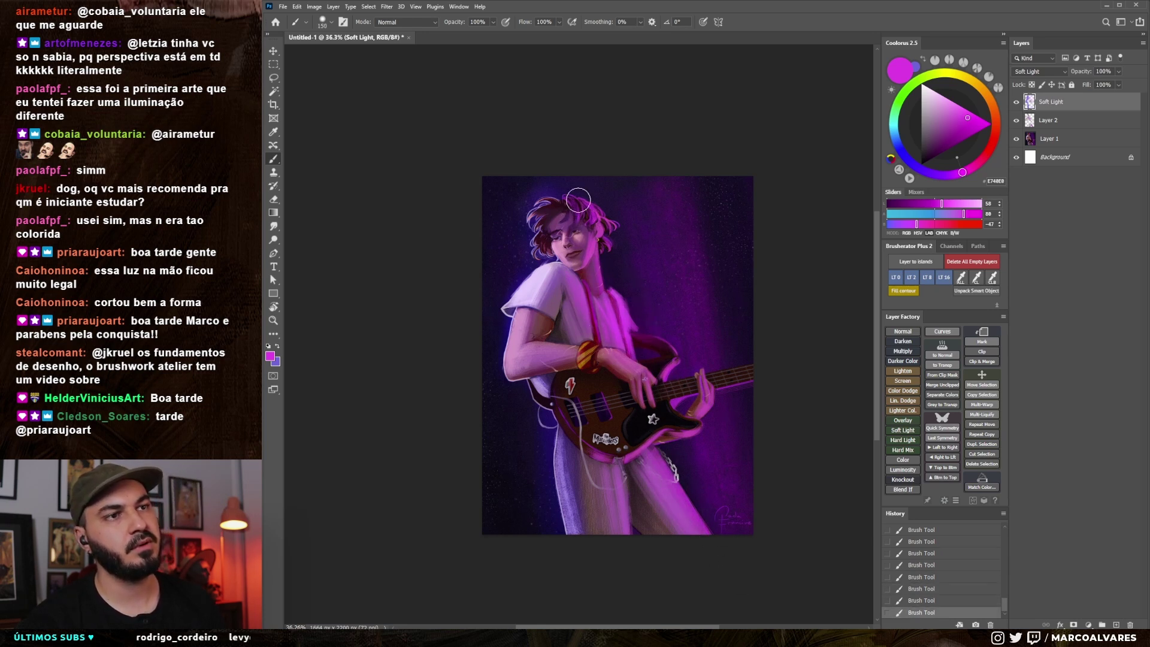
{"action": "key", "text": "bracketright"}
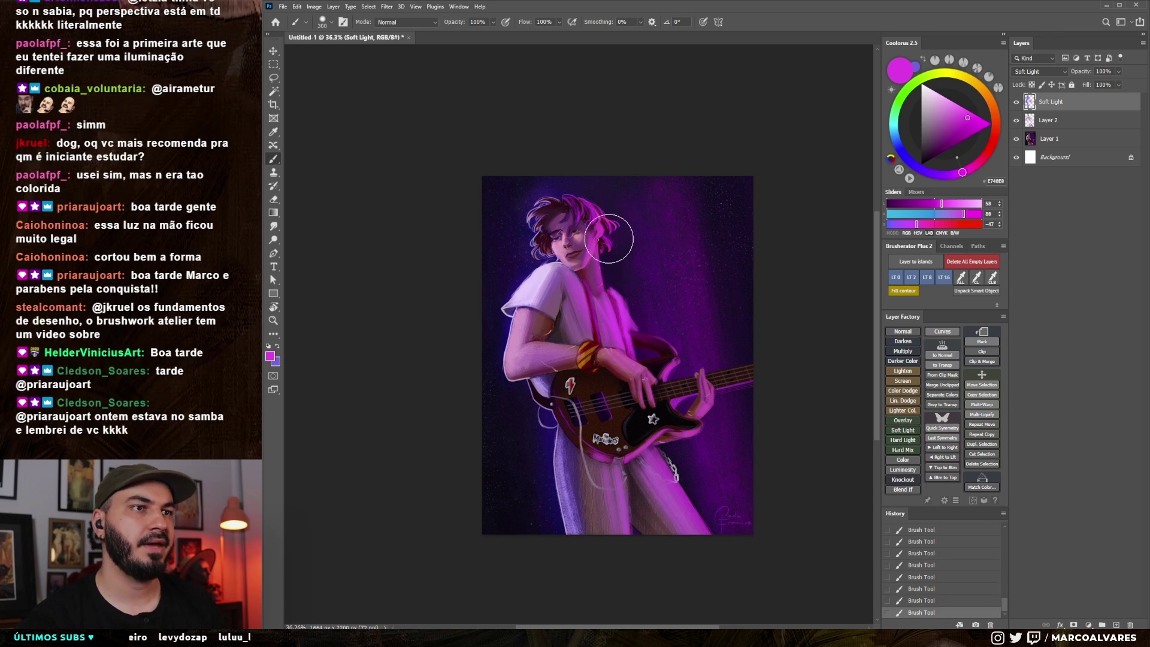
{"action": "key", "text": "bracketright"}
{"action": "key", "text": "bracketright"}
{"action": "key", "text": "bracketright"}
Pick a purple-blue colour and add a new Hard Light layer above Soft Light
{"action": "scroll", "coordinate": [598, 112], "scroll_direction": "up", "scroll_amount": 1}
{"action": "scroll", "coordinate": [598, 112], "scroll_direction": "up", "scroll_amount": 1}
{"action": "left_click", "coordinate": [524, 223], "text": "alt"}
{"action": "key", "text": "bracketleft"}
{"action": "key", "text": "bracketleft"}
{"action": "key", "text": "bracketleft"}
{"action": "left_click_drag", "start_coordinate": [524, 221], "coordinate": [522, 217]}
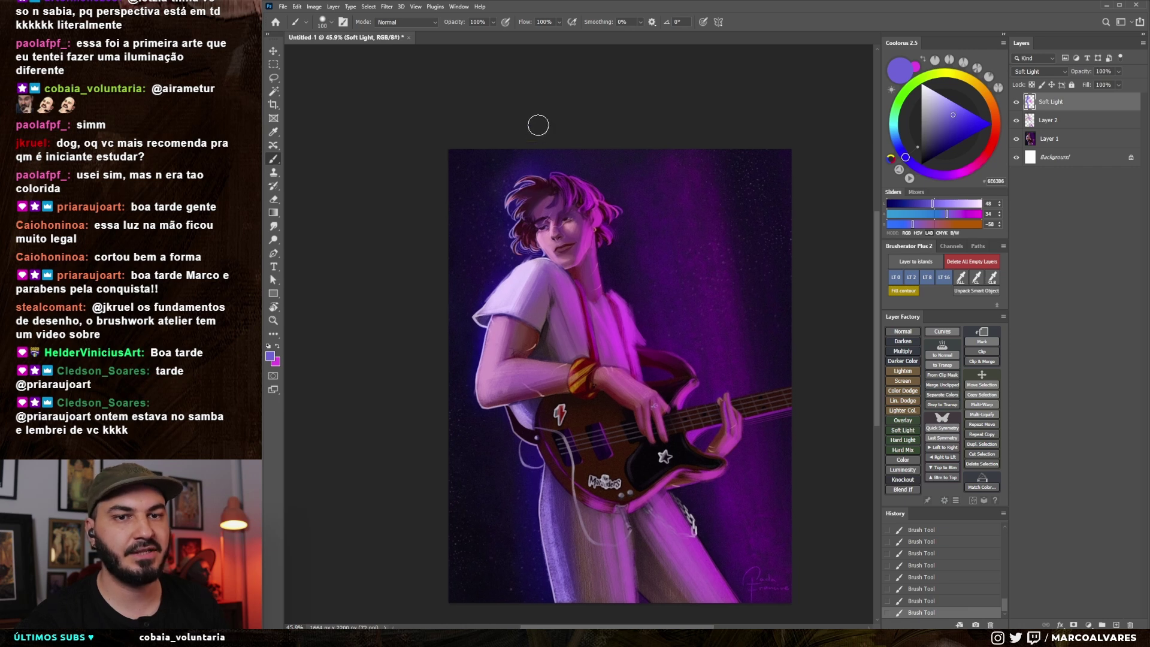
{"action": "key", "text": "bracketright"}
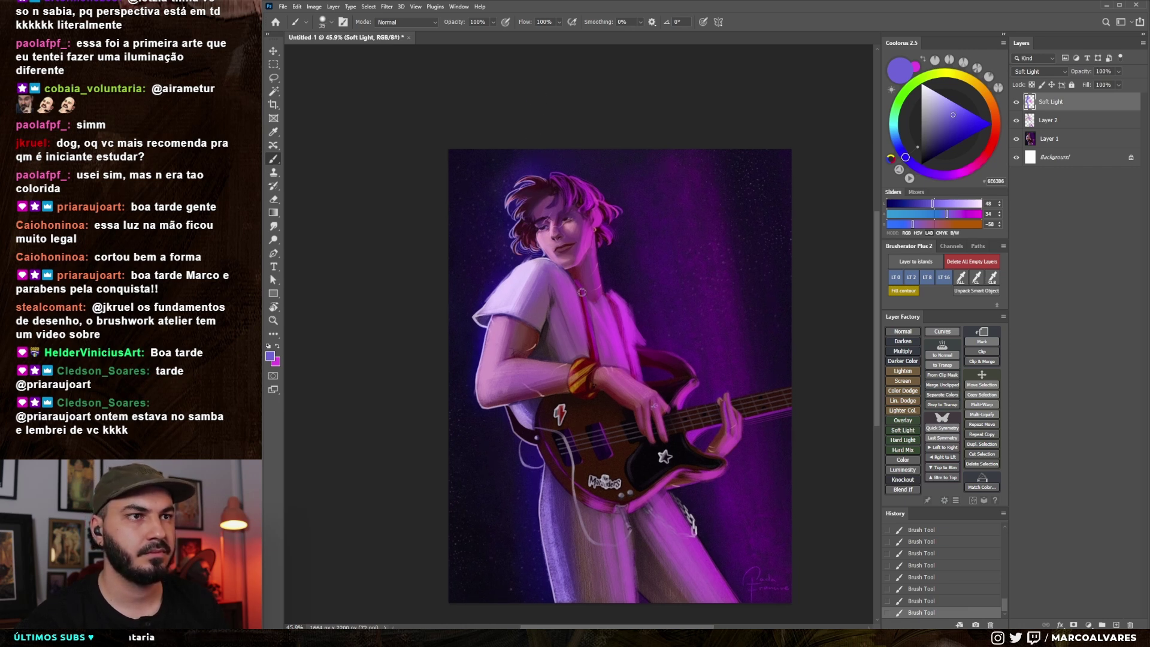
{"action": "left_click", "coordinate": [903, 439]}
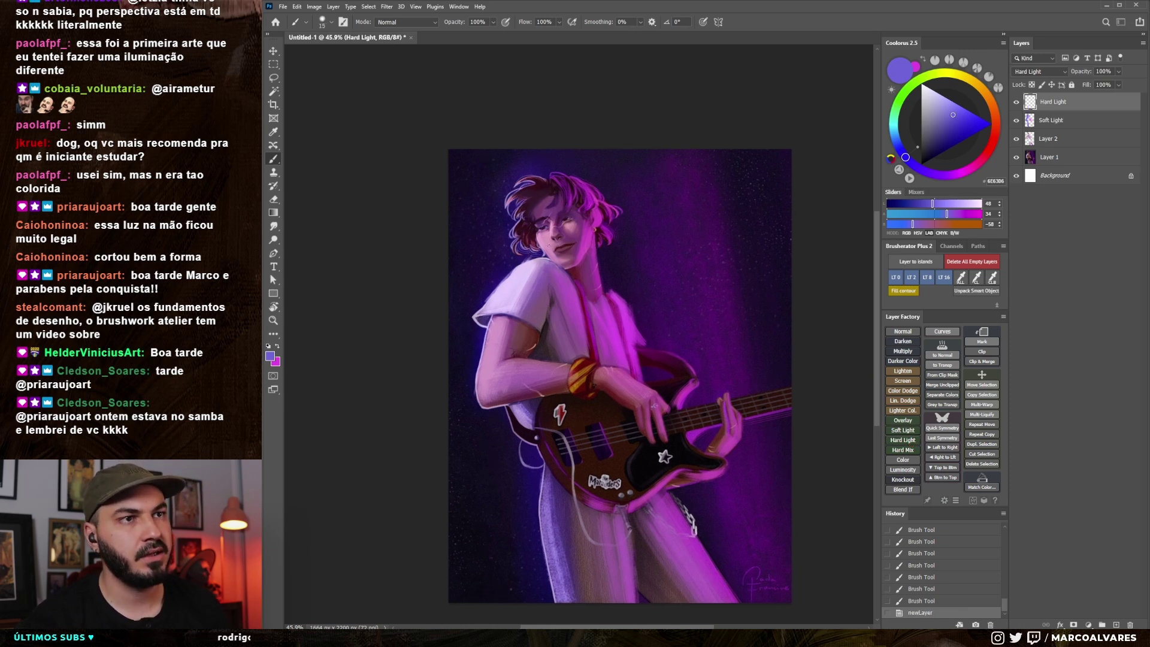
Paint soft lavender light on the face and neck
{"action": "left_click_drag", "start_coordinate": [559, 270], "coordinate": [550, 256]}
{"action": "key", "text": "ctrl+z"}
{"action": "key", "text": "bracketright"}
{"action": "left_click", "coordinate": [950, 106]}
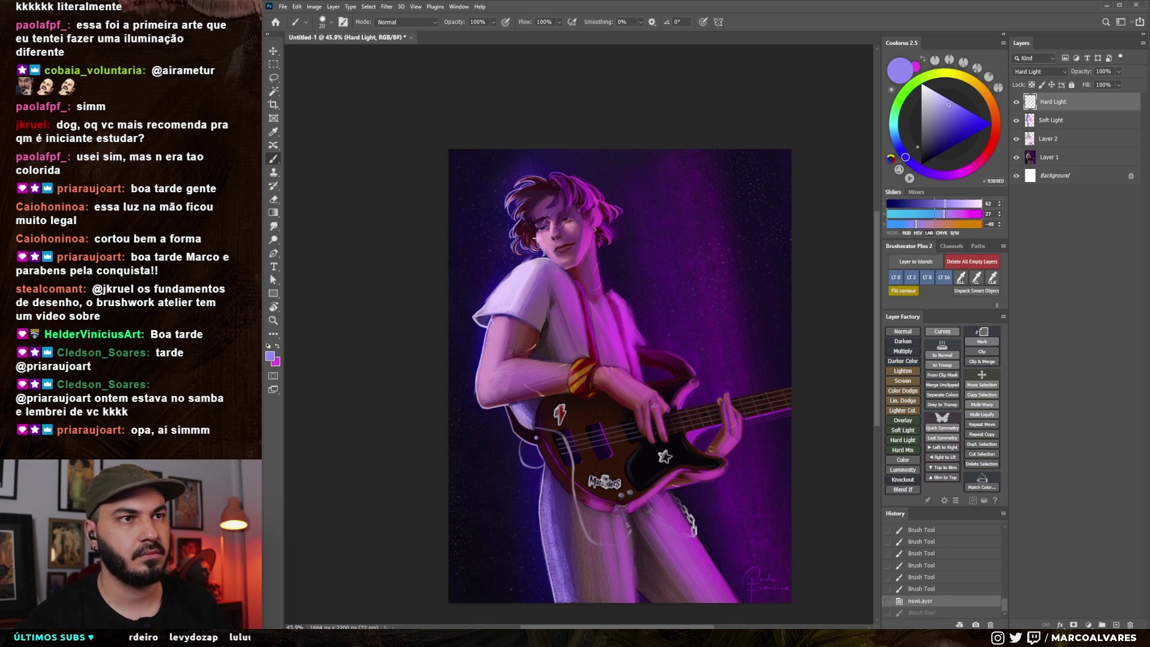
{"action": "left_click_drag", "start_coordinate": [537, 237], "coordinate": [555, 260]}
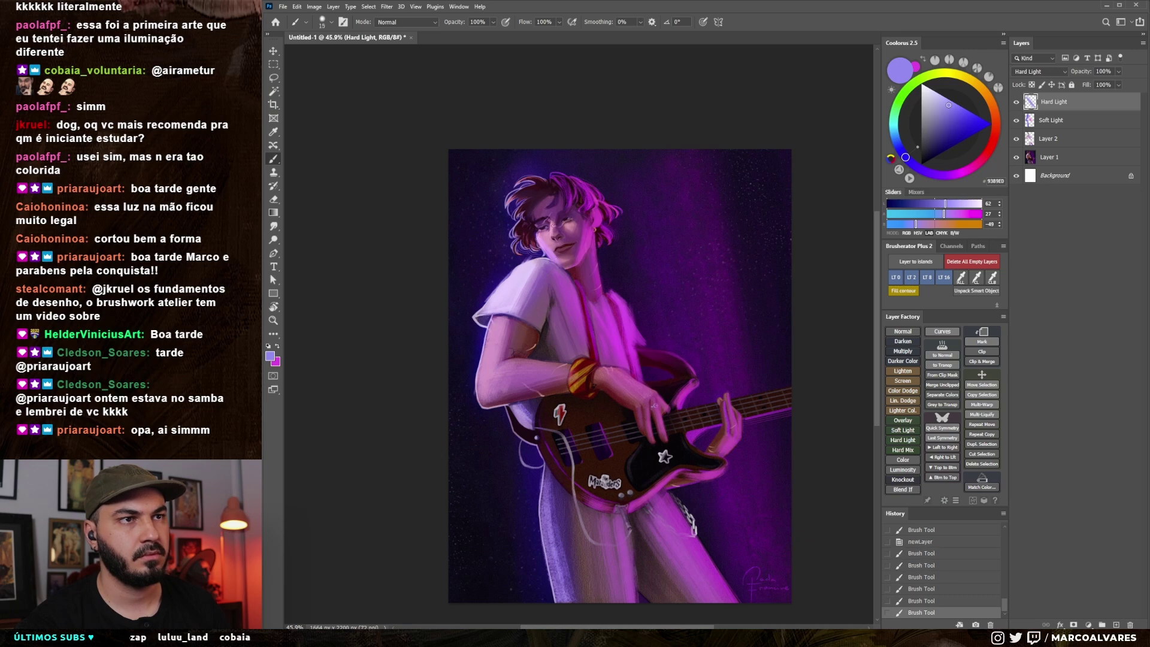
{"action": "left_click_drag", "start_coordinate": [552, 228], "coordinate": [556, 229]}
{"action": "scroll", "coordinate": [556, 229], "scroll_direction": "up", "scroll_amount": 3}
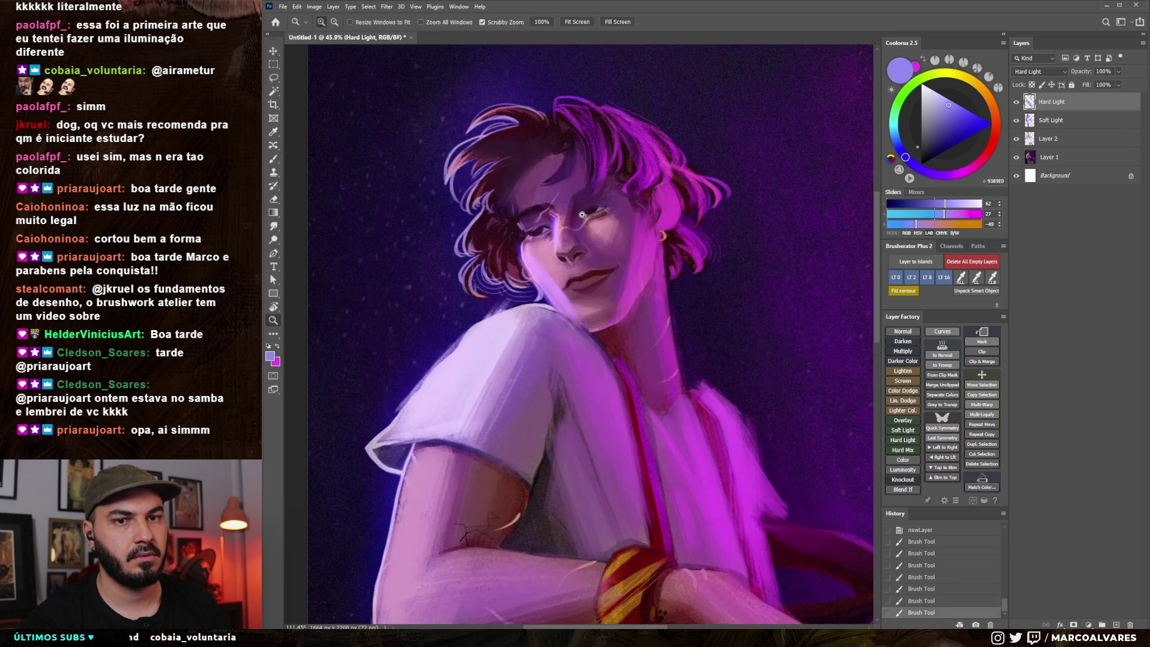
{"action": "left_click_drag", "start_coordinate": [553, 218], "coordinate": [546, 214]}
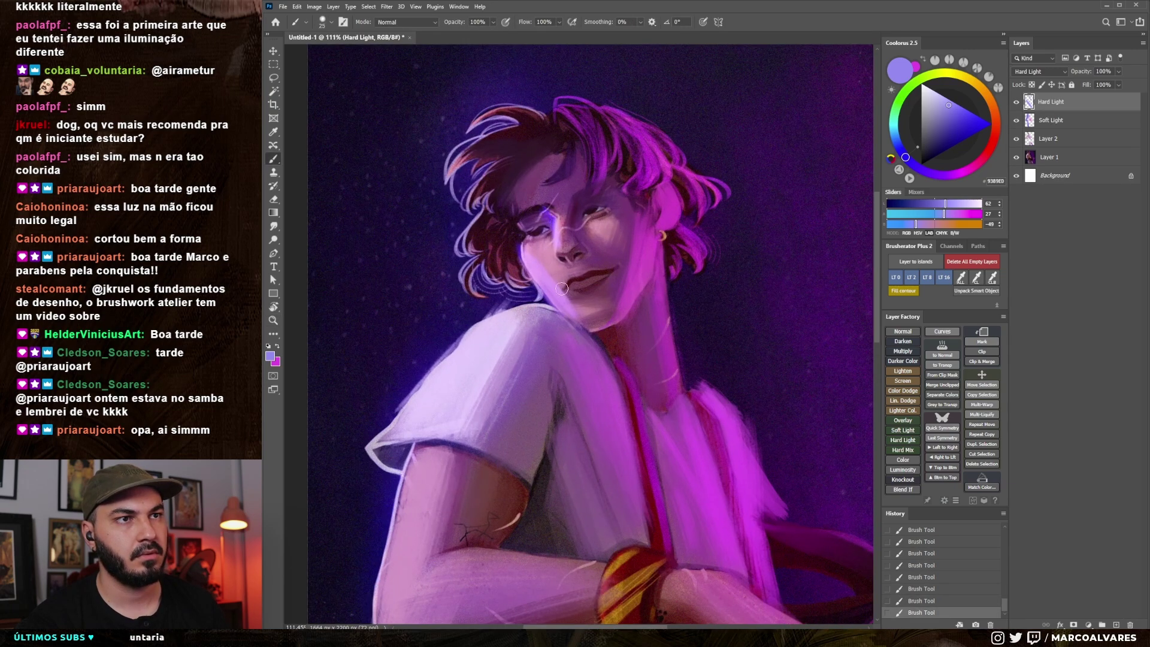
{"action": "scroll", "coordinate": [558, 280], "scroll_direction": "down", "scroll_amount": 3}
{"action": "scroll", "coordinate": [539, 311], "scroll_direction": "down", "scroll_amount": 1}
{"action": "key", "text": "bracketright"}
{"action": "key", "text": "bracketright"}
{"action": "key", "text": "bracketright"}
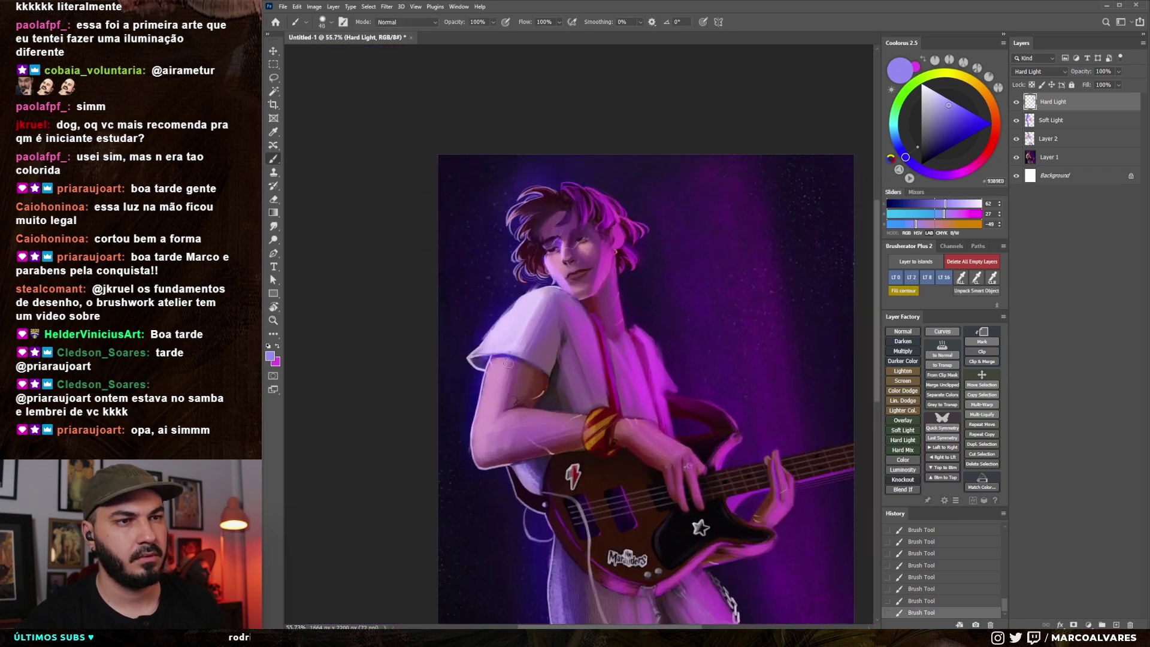
{"action": "scroll", "coordinate": [516, 335], "scroll_direction": "down", "scroll_amount": 4}
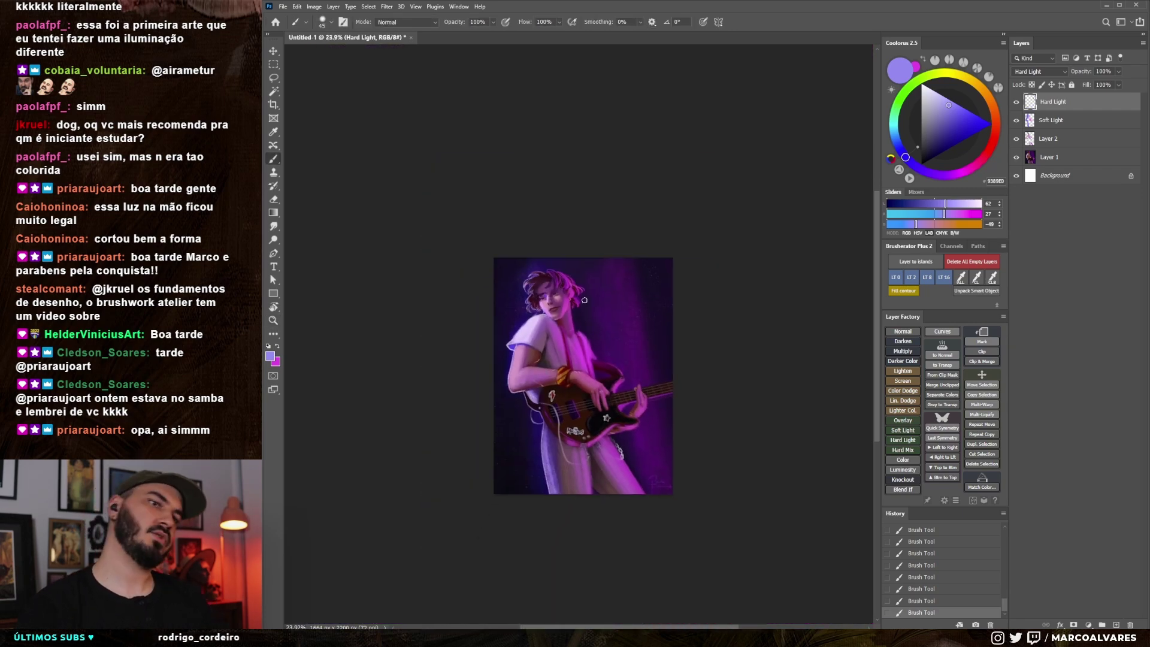
Paint a blue edge light along the guitar's lower edge and down the left leg
{"action": "left_click_drag", "start_coordinate": [587, 324], "coordinate": [599, 283]}
{"action": "scroll", "coordinate": [545, 399], "scroll_direction": "up", "scroll_amount": 9}
{"action": "key", "text": "bracketleft"}
{"action": "key", "text": "bracketright"}
{"action": "key", "text": "bracketright"}
{"action": "key", "text": "bracketright"}
{"action": "left_click_drag", "start_coordinate": [529, 374], "coordinate": [572, 449]}
{"action": "key", "text": "bracketright"}
{"action": "key", "text": "bracketright"}
{"action": "key", "text": "bracketright"}
{"action": "left_click_drag", "start_coordinate": [533, 383], "coordinate": [575, 443]}
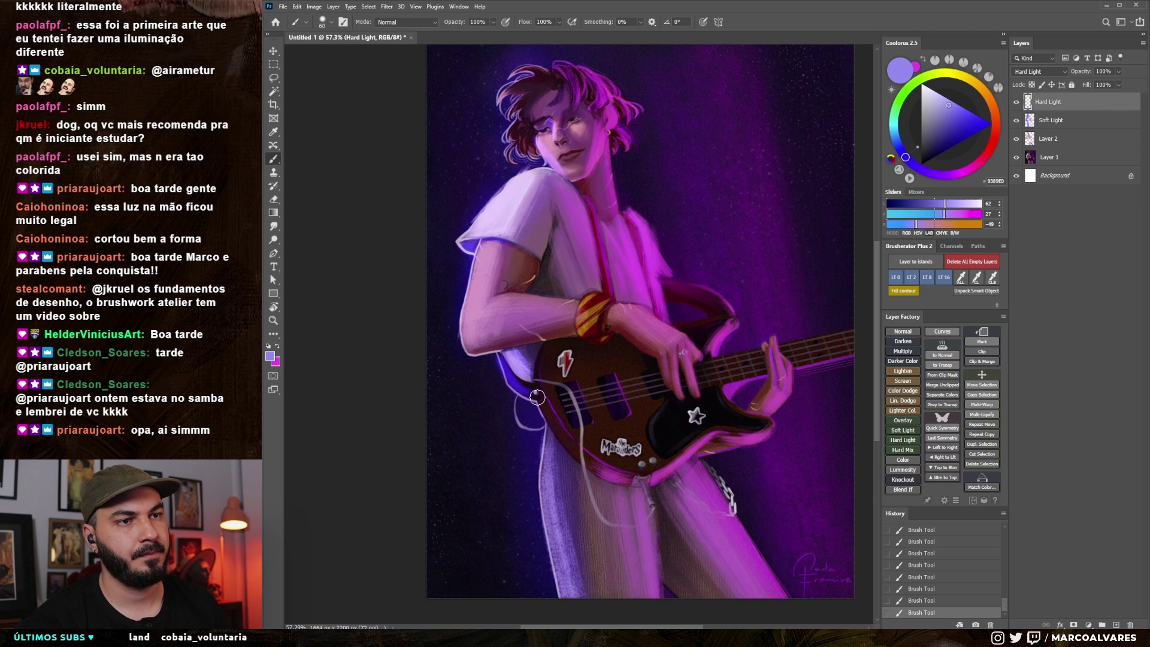
{"action": "key", "text": "bracketright"}
{"action": "left_click_drag", "start_coordinate": [544, 484], "coordinate": [566, 581]}
{"action": "left_click_drag", "start_coordinate": [557, 431], "coordinate": [584, 594]}
{"action": "scroll", "coordinate": [586, 490], "scroll_direction": "down", "scroll_amount": 5}
{"action": "scroll", "coordinate": [585, 490], "scroll_direction": "up", "scroll_amount": 2}
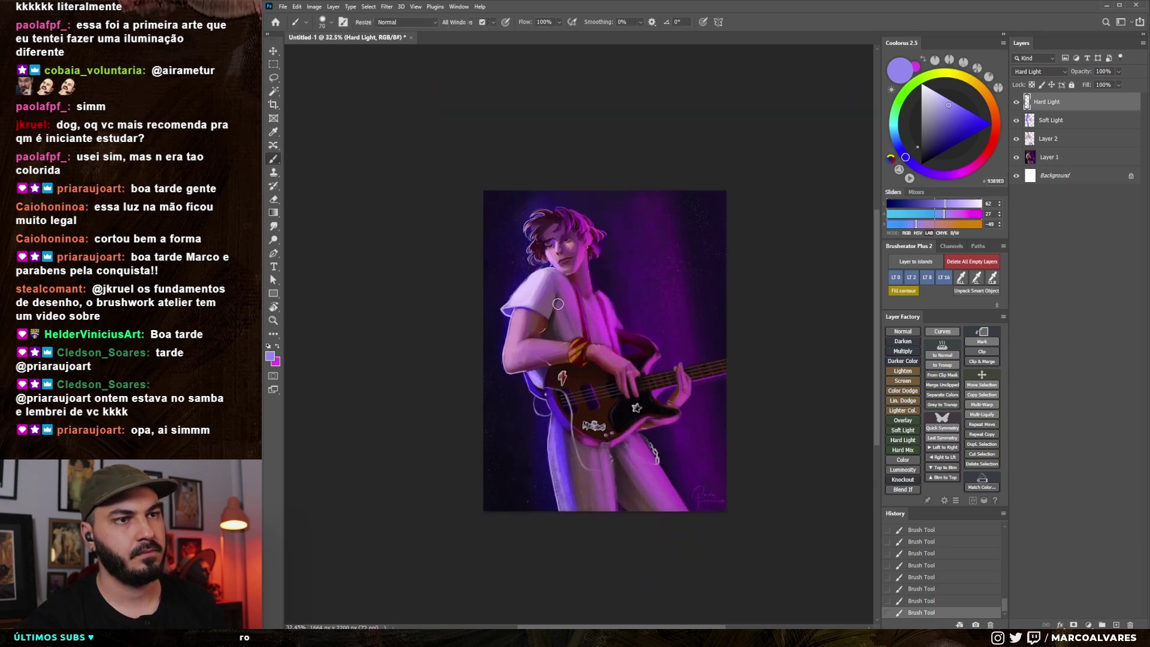
{"action": "scroll", "coordinate": [545, 297], "scroll_direction": "up", "scroll_amount": 2}
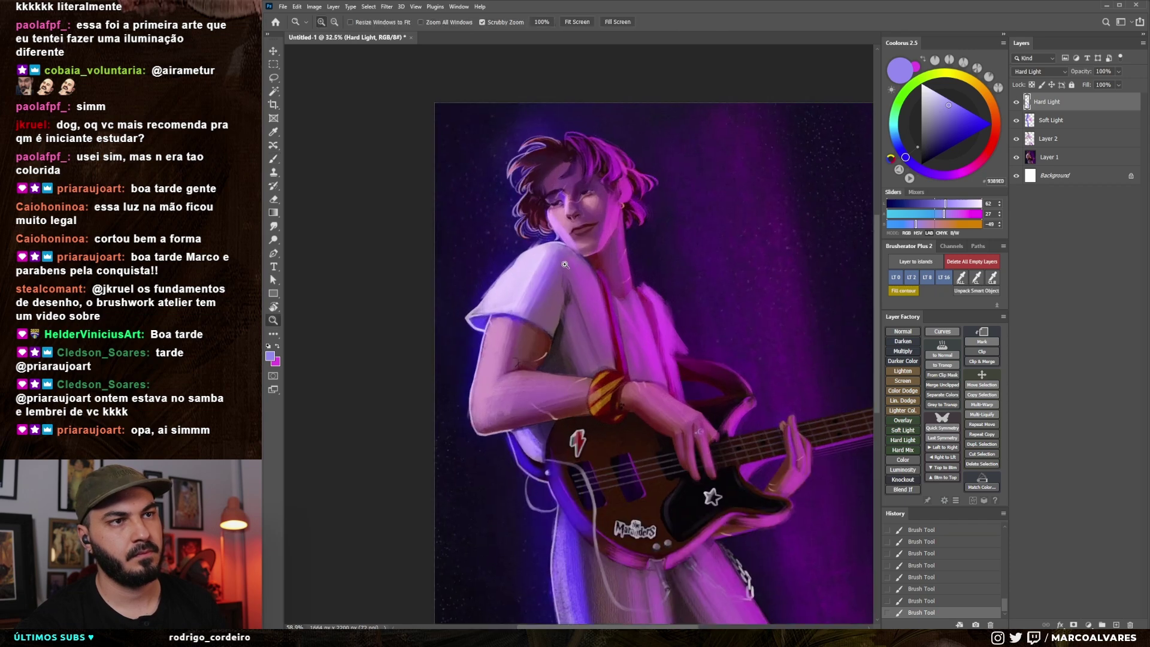
Erase excess glow on the face and touch up the hair highlights
{"action": "key", "text": "r"}
{"action": "key", "text": "e"}
{"action": "mouse_move", "coordinate": [556, 194]}
{"action": "left_mouse_down"}
{"action": "mouse_move", "coordinate": [560, 207]}
{"action": "mouse_move", "coordinate": [563, 184]}
{"action": "left_mouse_up"}
{"action": "key", "text": "b"}
{"action": "mouse_move", "coordinate": [516, 147]}
{"action": "left_mouse_down"}
{"action": "mouse_move", "coordinate": [509, 198]}
{"action": "mouse_move", "coordinate": [523, 170]}
{"action": "left_mouse_up"}
{"action": "key", "text": "ctrl+z"}
{"action": "key", "text": "bracketright"}
{"action": "left_click_drag", "start_coordinate": [523, 174], "coordinate": [523, 186]}
Add more hair highlights and place a copy of Layer 1 at the top of the stack
{"action": "left_click_drag", "start_coordinate": [525, 229], "coordinate": [519, 225]}
{"action": "left_click_drag", "start_coordinate": [521, 233], "coordinate": [527, 227]}
{"action": "key", "text": "bracketright"}
{"action": "left_click_drag", "start_coordinate": [573, 149], "coordinate": [578, 162]}
{"action": "left_click_drag", "start_coordinate": [574, 146], "coordinate": [577, 151]}
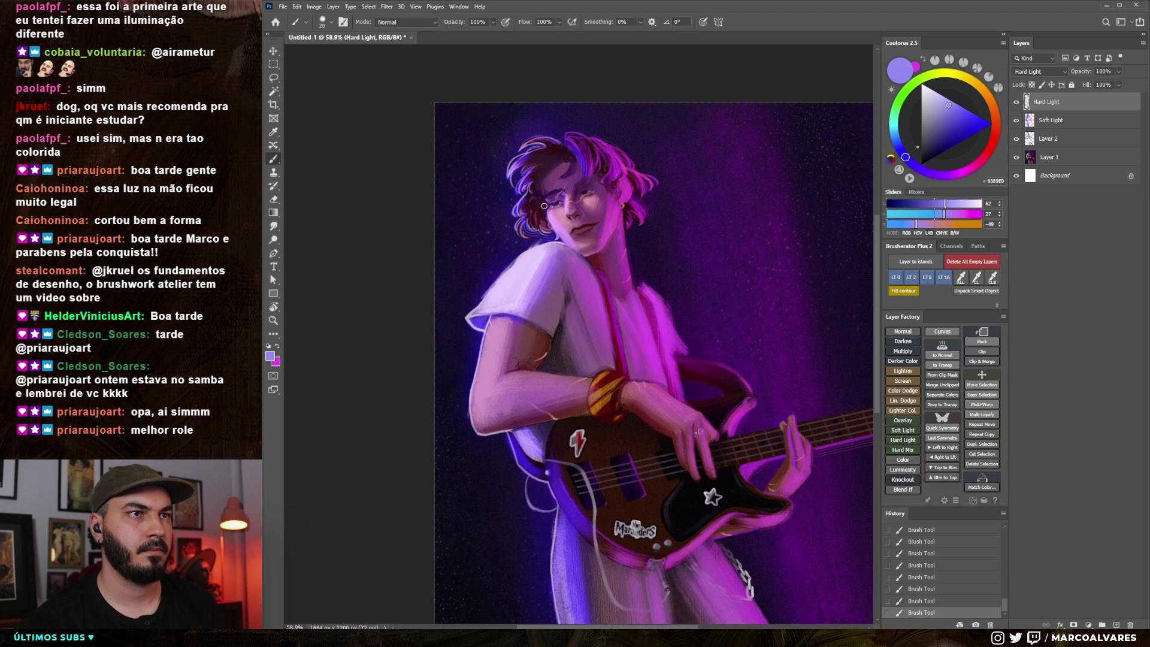
{"action": "scroll", "coordinate": [541, 195], "scroll_direction": "down", "scroll_amount": 5}
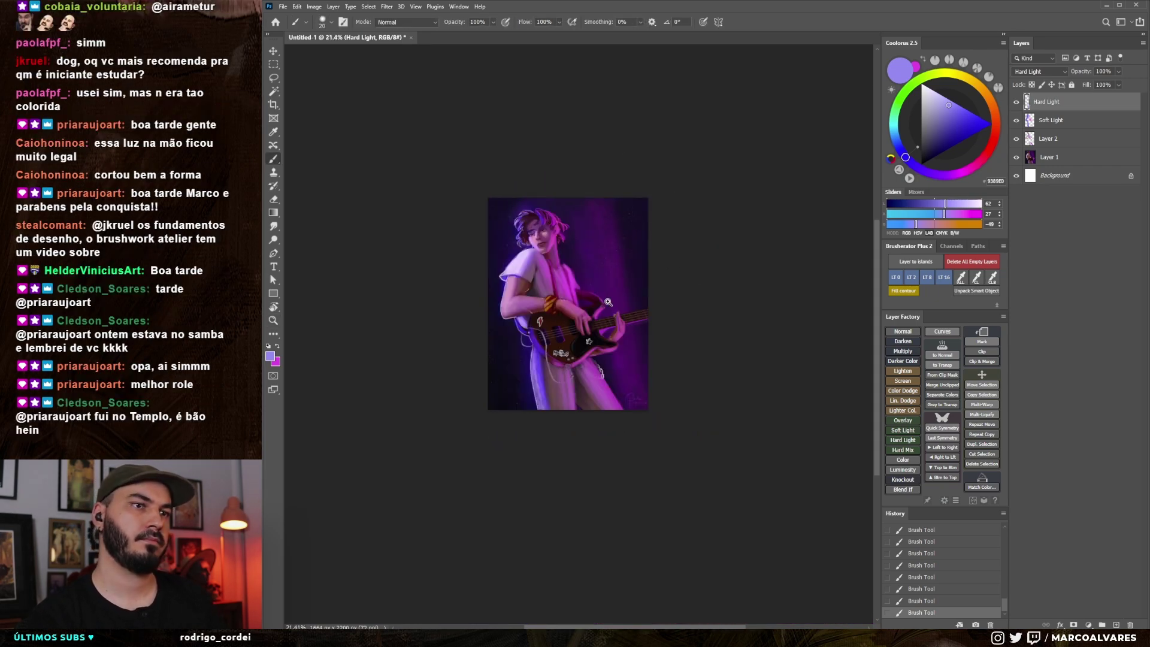
{"action": "scroll", "coordinate": [620, 296], "scroll_direction": "up", "scroll_amount": 3}
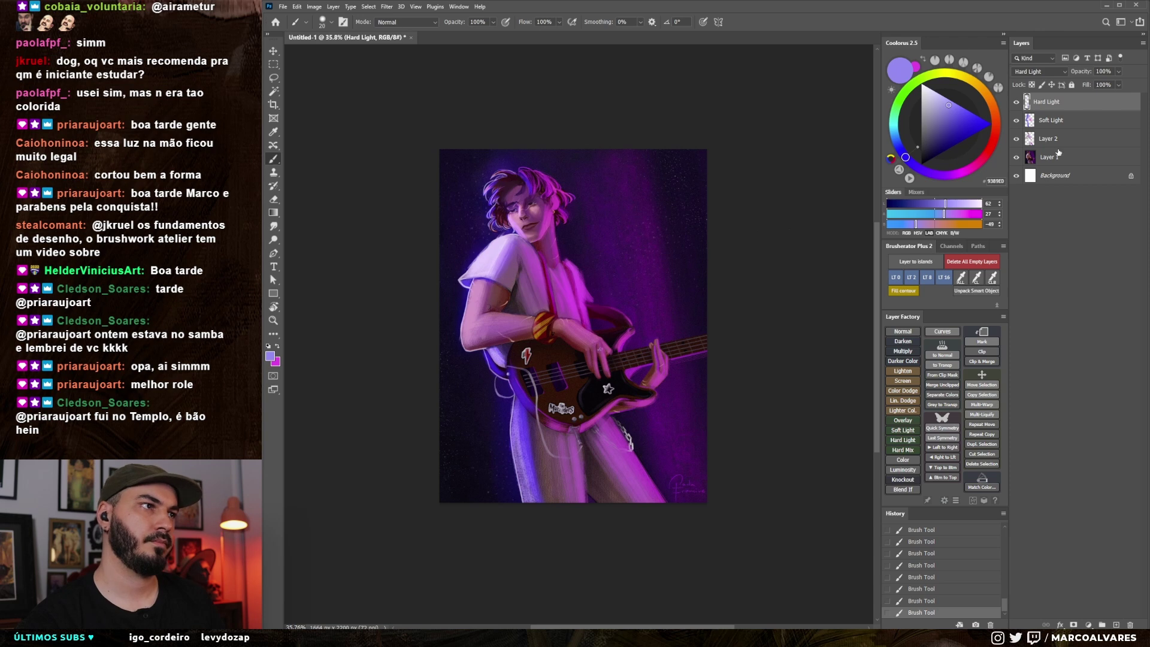
{"action": "left_click_drag", "start_coordinate": [1048, 157], "coordinate": [1049, 103]}
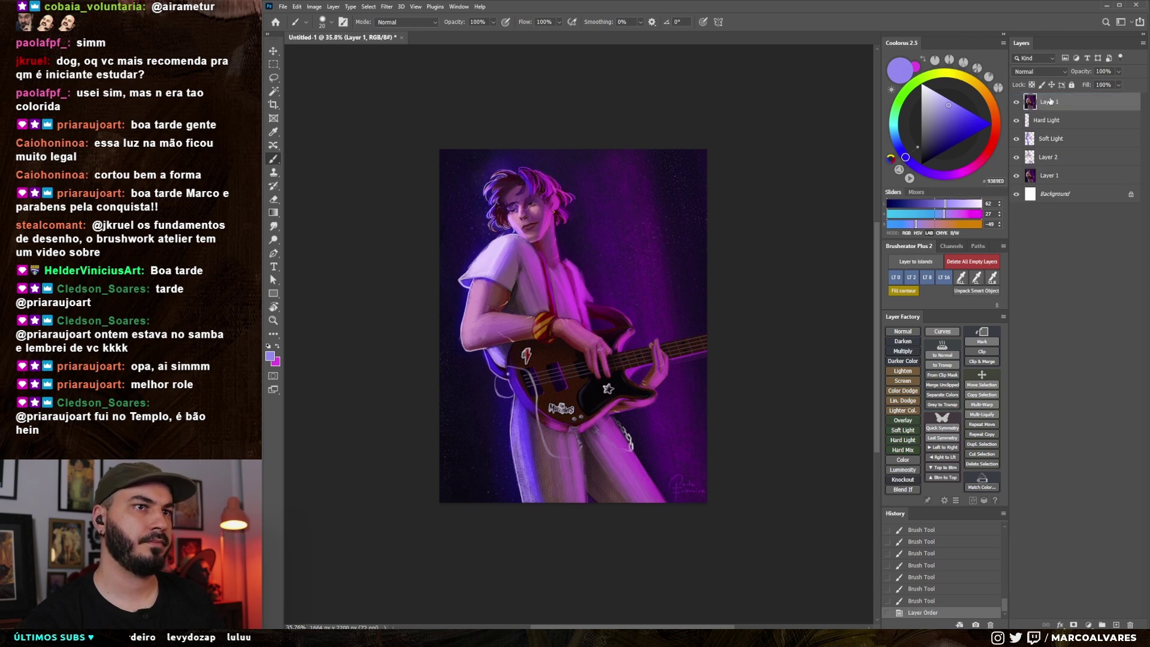
Toggle the original copy to compare before and after, including a greyscale preview
{"action": "left_click", "coordinate": [1017, 102]}
{"action": "left_click", "coordinate": [1018, 102]}
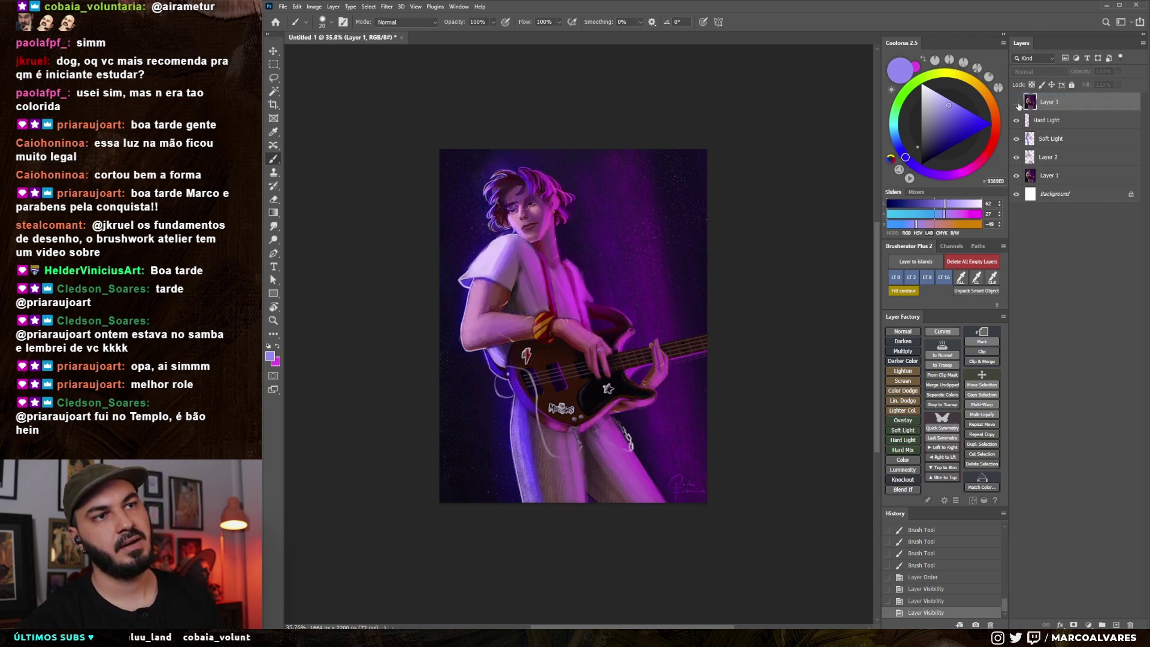
{"action": "key", "text": "ctrl+minus"}
{"action": "key", "text": "ctrl+minus"}
{"action": "key", "text": "ctrl+minus"}
{"action": "key", "text": "ctrl+y"}
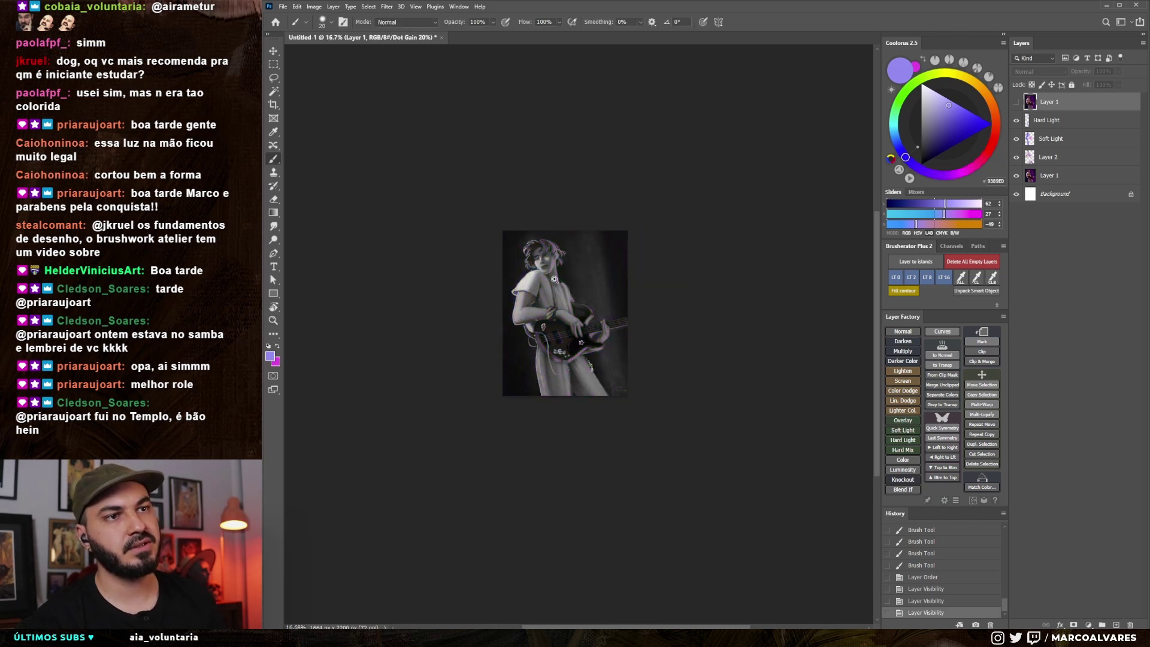
{"action": "left_click_drag", "start_coordinate": [554, 279], "coordinate": [854, 142]}
{"action": "left_click", "coordinate": [1017, 102]}
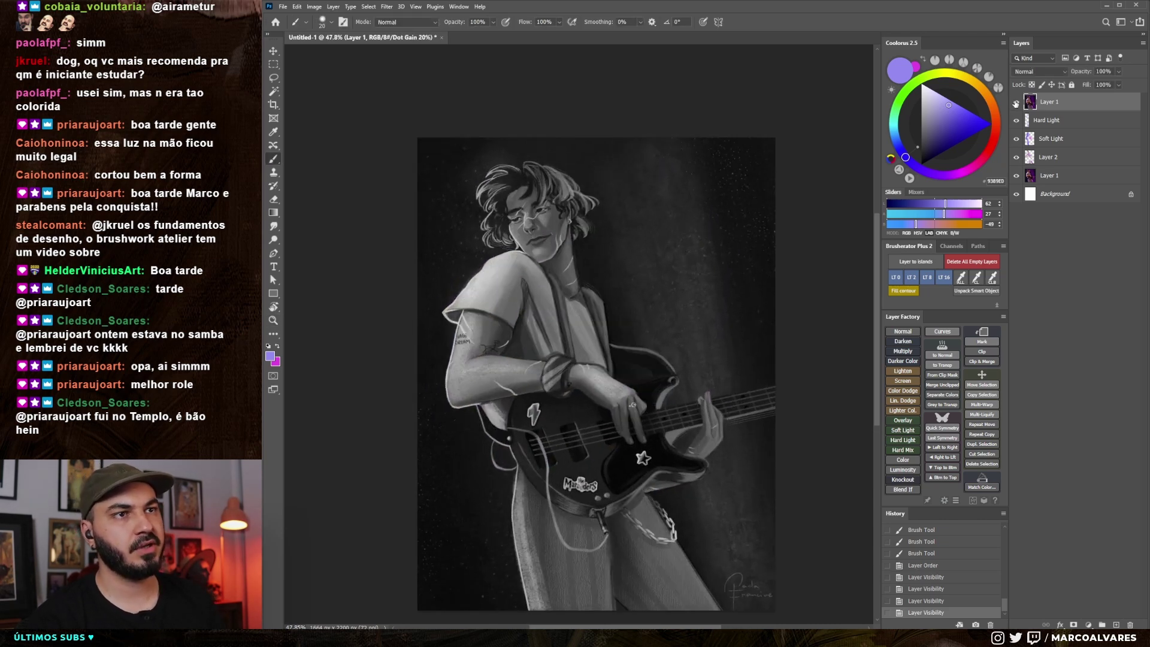
{"action": "left_click", "coordinate": [1017, 102]}
{"action": "key", "text": "ctrl+y"}
Zoom in on the face and make the Hard Light layer active with the Brush tool
{"action": "key", "text": "z"}
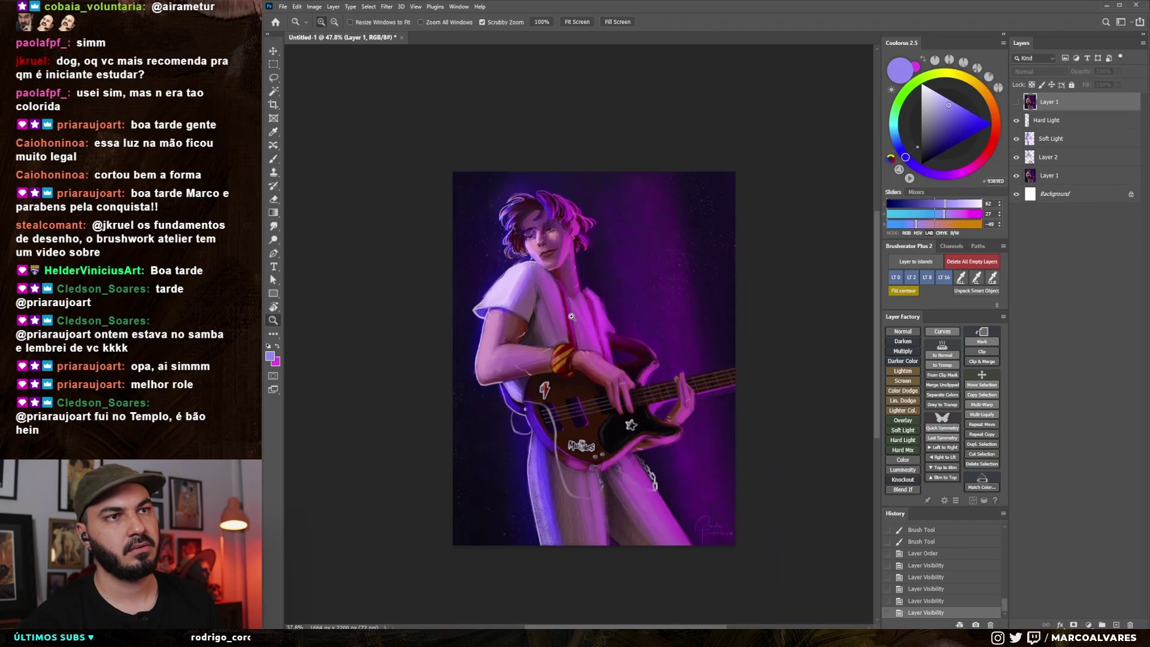
{"action": "left_click_drag", "start_coordinate": [503, 192], "coordinate": [722, 168]}
{"action": "key", "text": "b"}
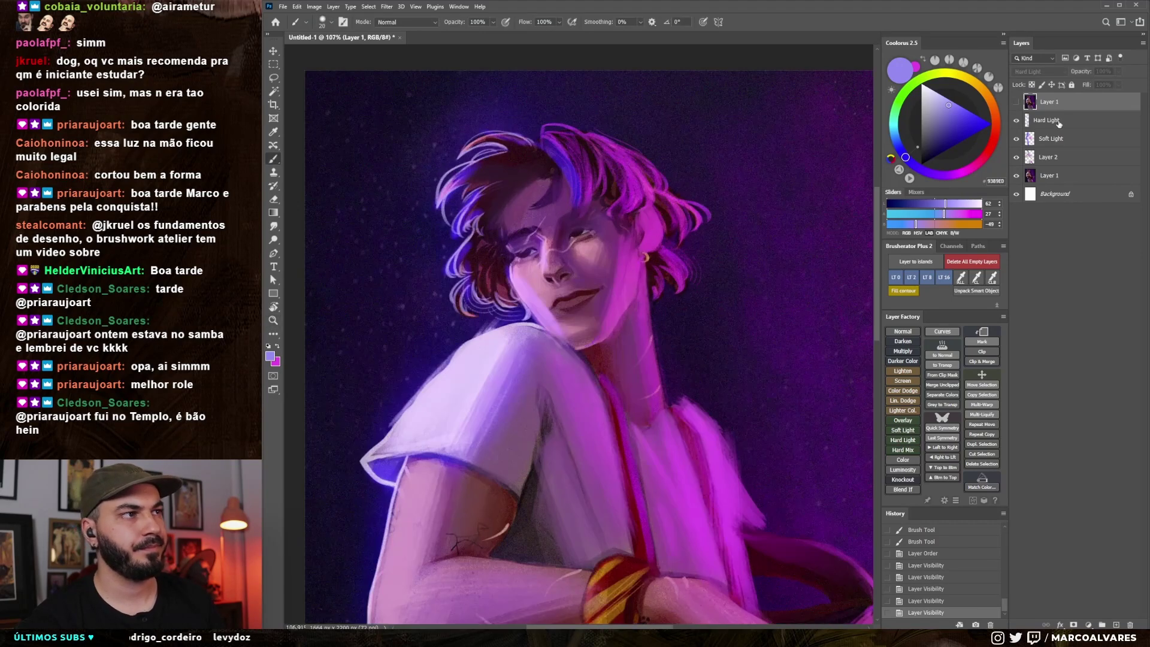
{"action": "key", "text": "alt+bracketleft"}
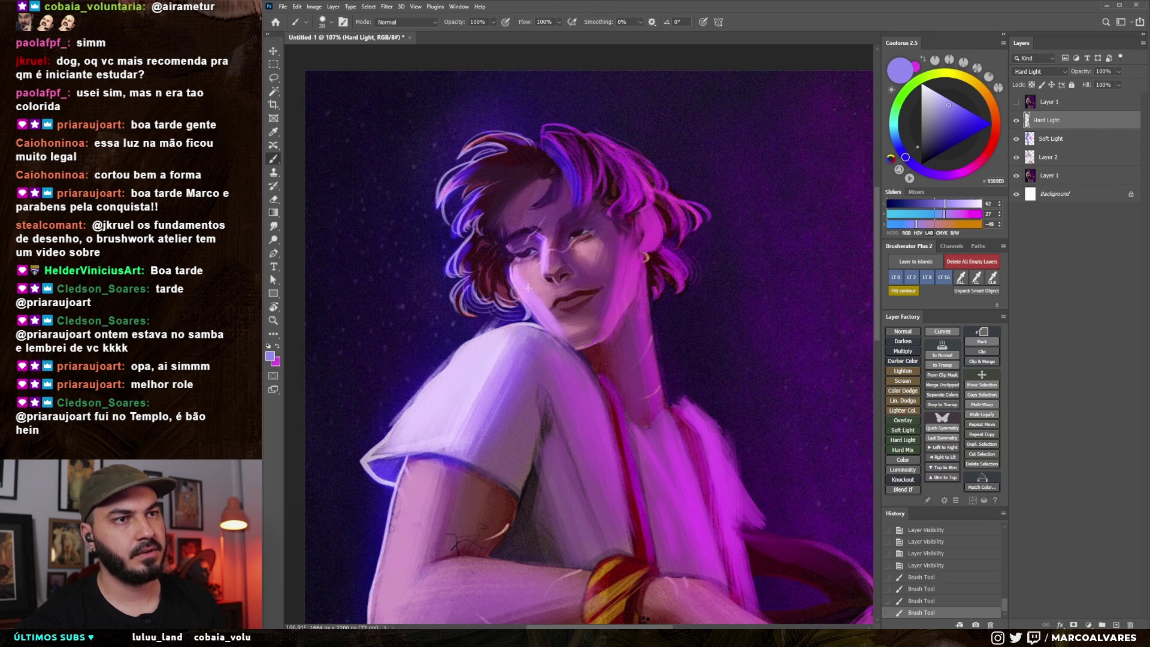
Paint a glow stroke on the hair and sample magenta and lighter pink colours
{"action": "left_click", "coordinate": [528, 288]}
{"action": "scroll", "coordinate": [539, 273], "scroll_direction": "down", "scroll_amount": 5}
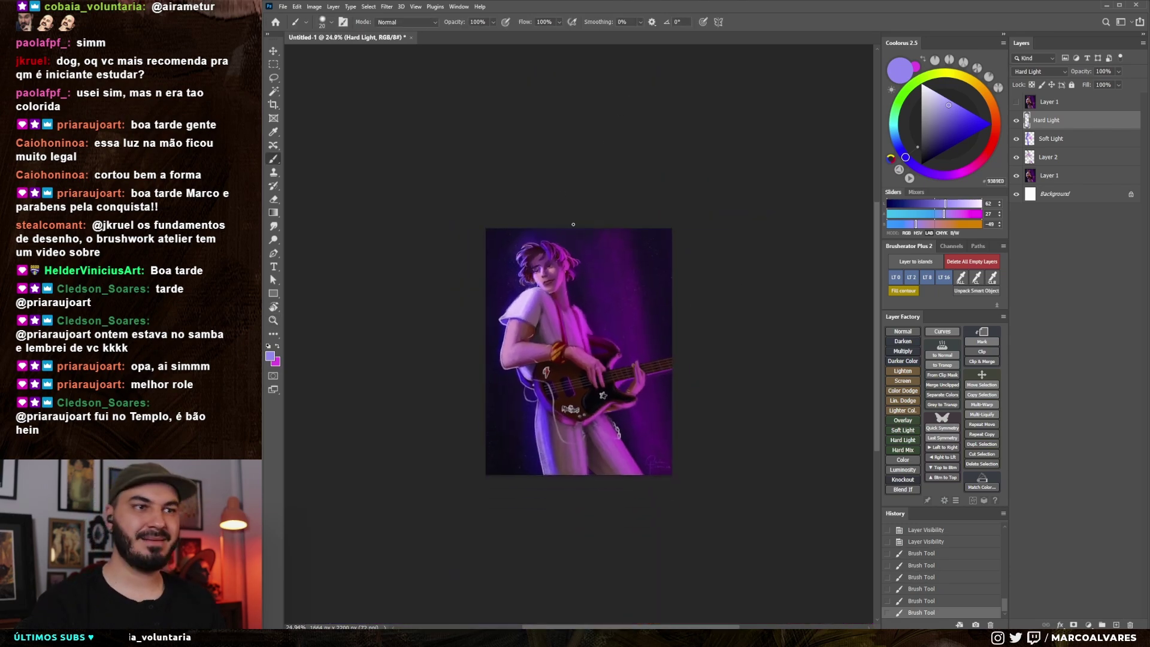
{"action": "left_click_drag", "start_coordinate": [576, 305], "coordinate": [589, 289]}
{"action": "left_click", "coordinate": [568, 244], "text": "alt"}
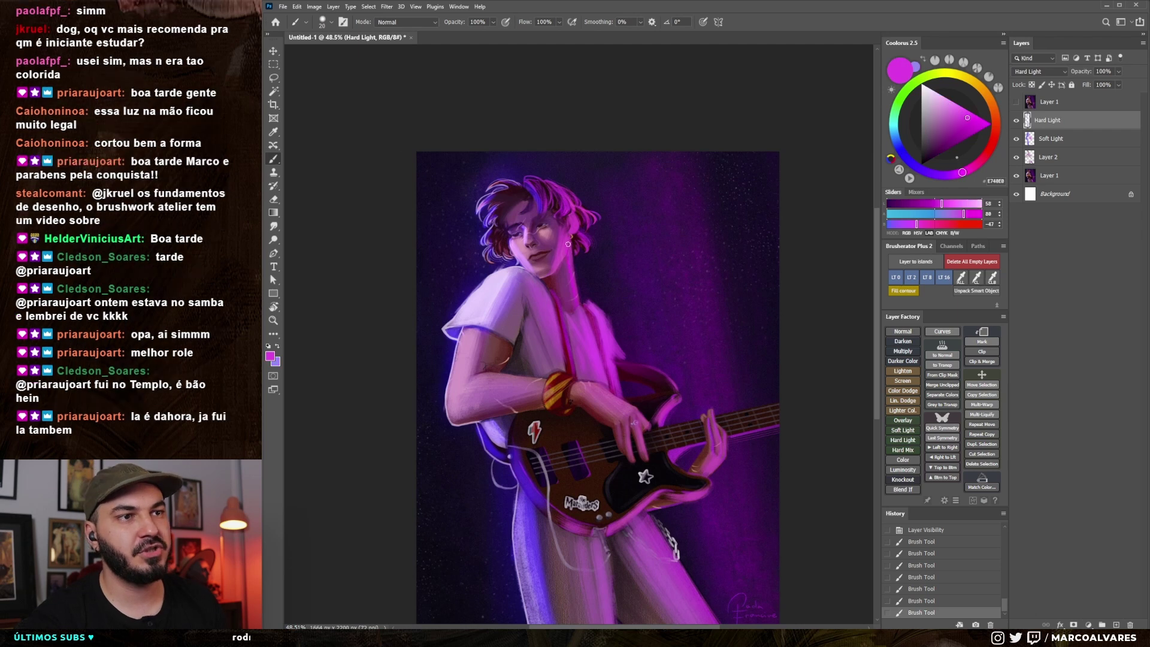
{"action": "left_click", "coordinate": [570, 256], "text": "alt"}
{"action": "key", "text": "ctrl+z"}
Dab pink glow near the face and on the shirt shoulder, adjusting brush size
{"action": "key", "text": "bracketright"}
{"action": "left_click", "coordinate": [567, 252]}
{"action": "left_click", "coordinate": [558, 271]}
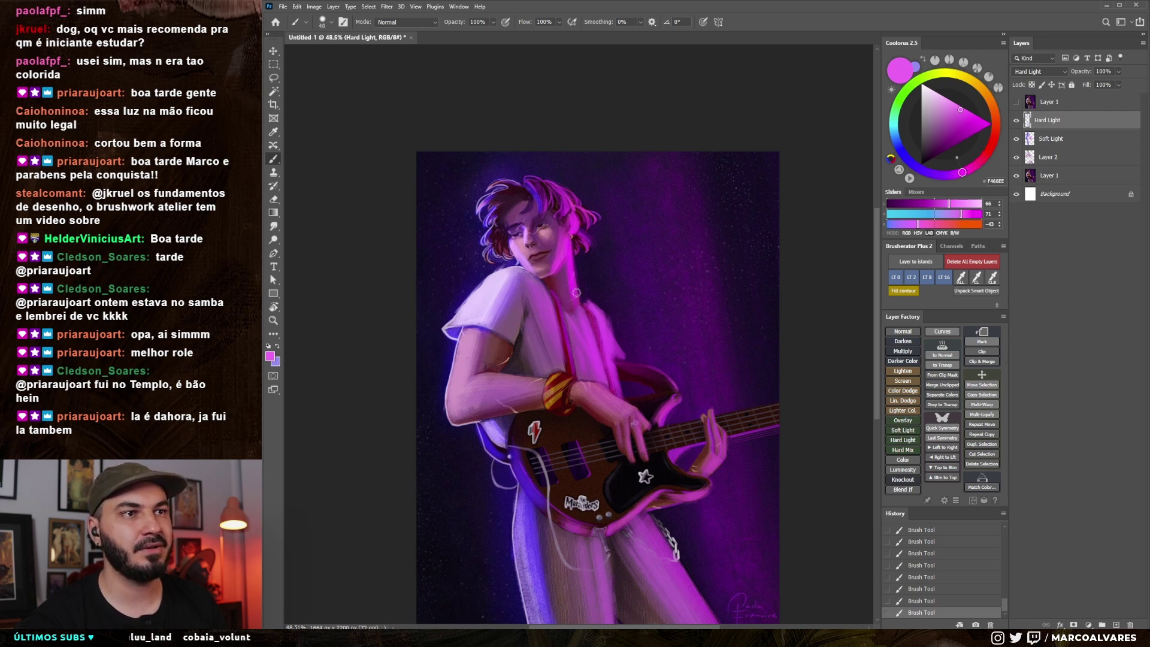
{"action": "left_click", "coordinate": [598, 315]}
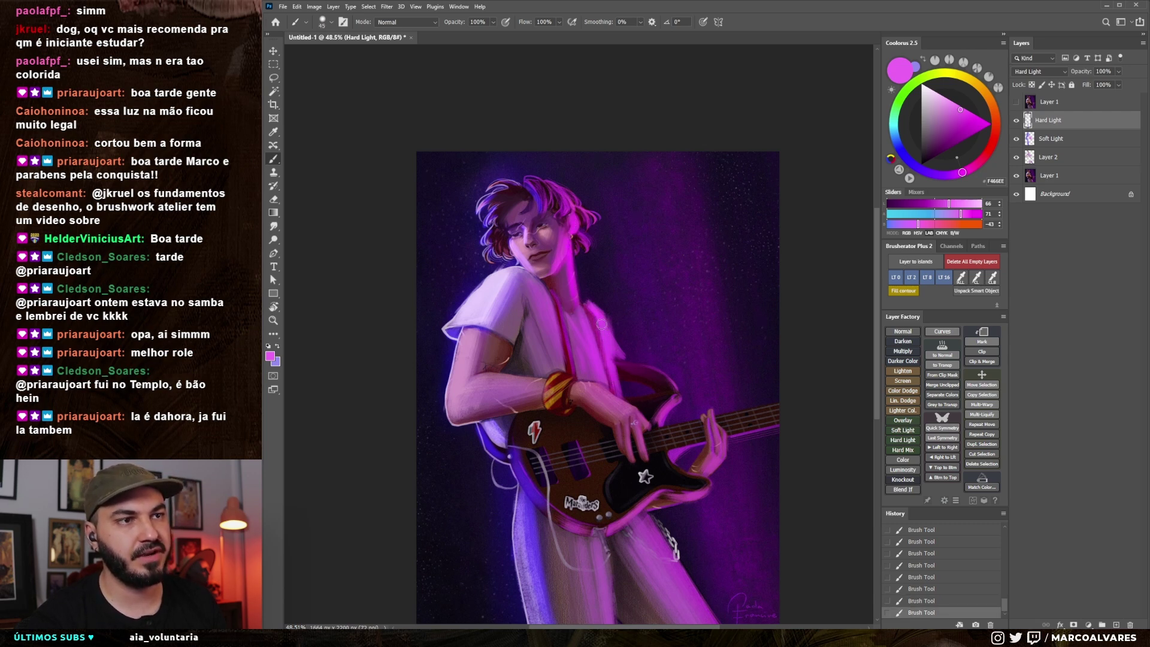
{"action": "key", "text": "bracketleft"}
{"action": "key", "text": "ctrl+z"}
Paint broad purple glow strokes near the hand with a much larger brush
{"action": "left_click_drag", "start_coordinate": [703, 442], "coordinate": [711, 422]}
{"action": "key", "text": "bracketright"}
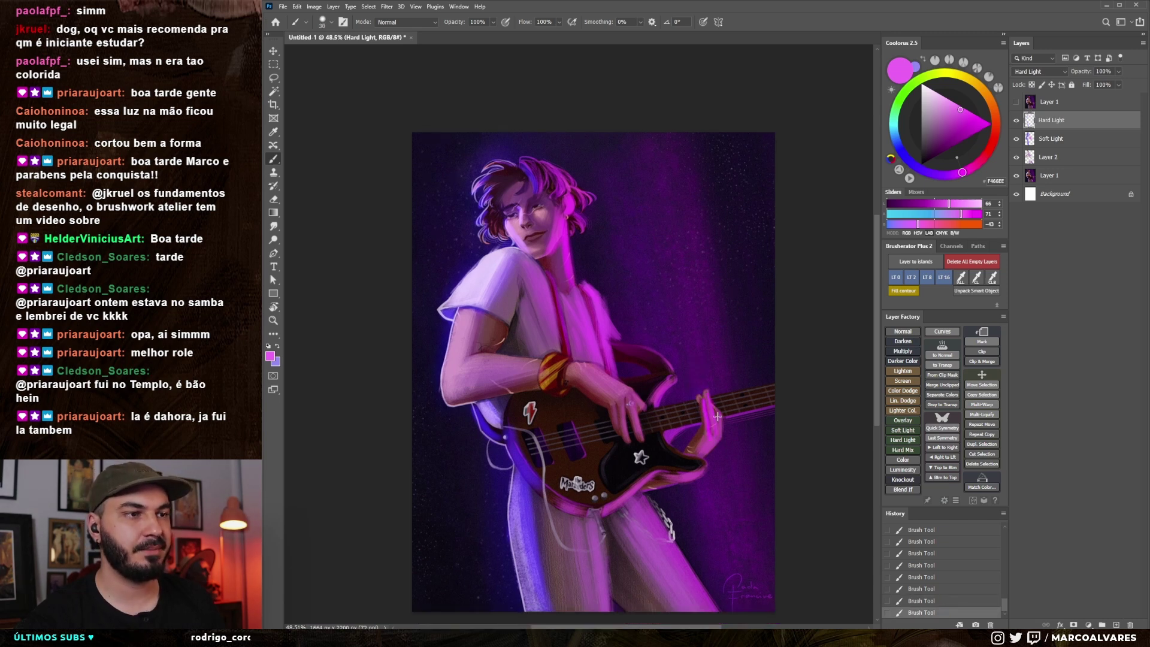
{"action": "key", "text": "ctrl+z"}
{"action": "key", "text": "bracketright"}
{"action": "key", "text": "bracketright"}
{"action": "key", "text": "bracketright"}
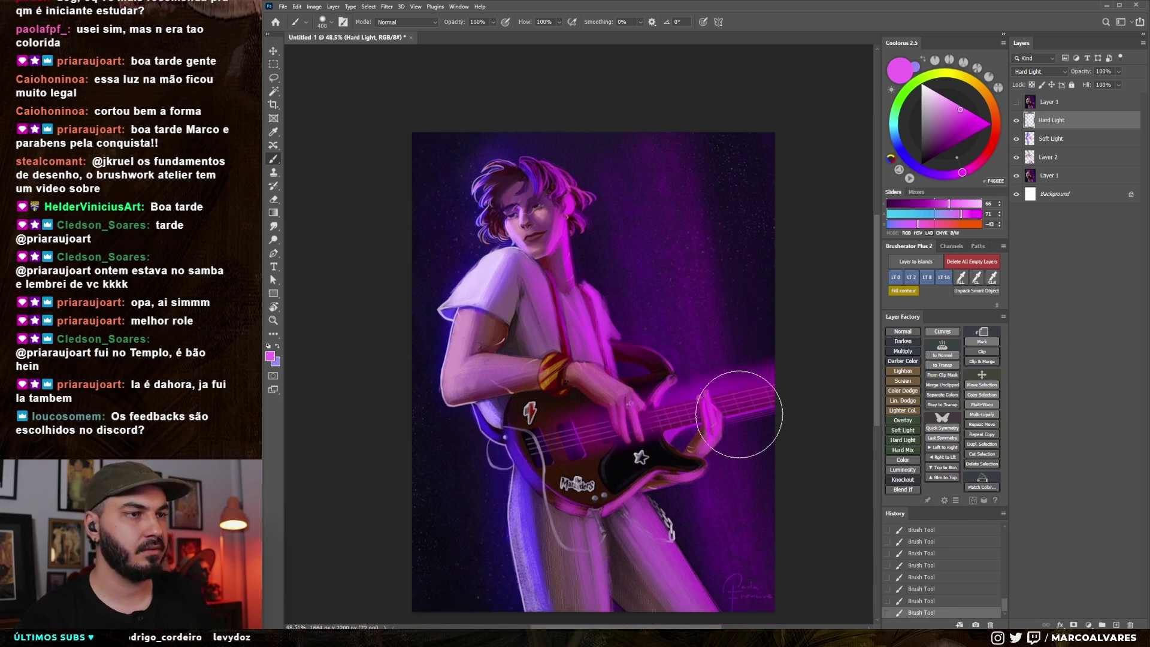
{"action": "left_click_drag", "start_coordinate": [771, 397], "coordinate": [745, 313]}
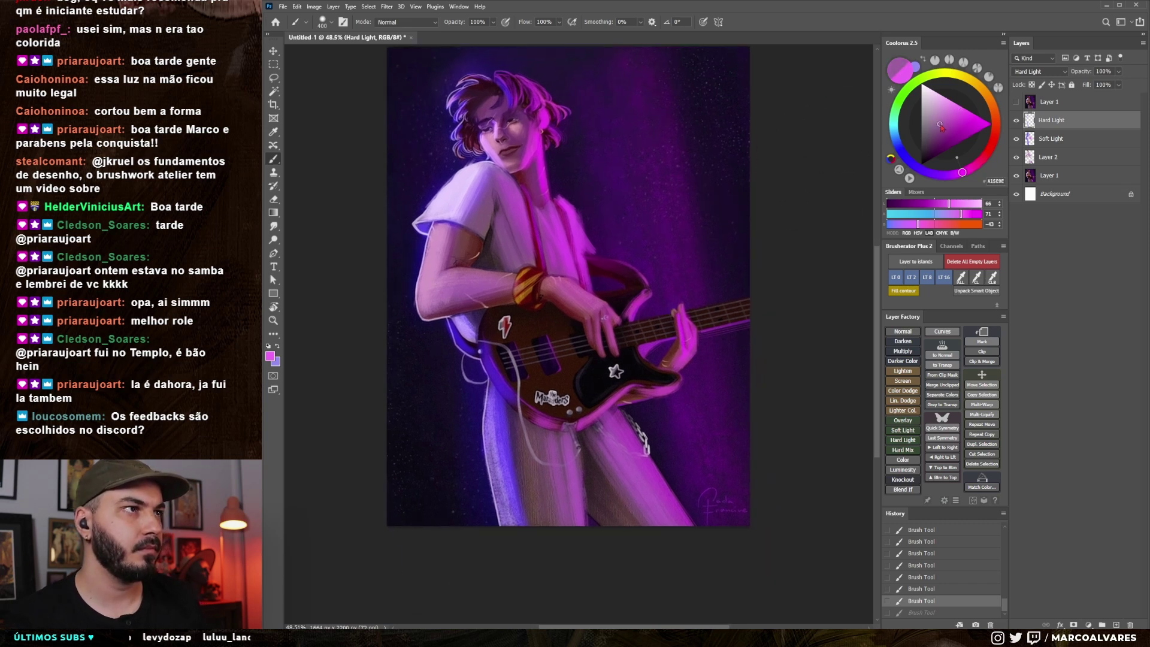
{"action": "left_click_drag", "start_coordinate": [941, 126], "coordinate": [946, 125]}
{"action": "key", "text": "bracketleft"}
{"action": "key", "text": "bracketleft"}
{"action": "left_click_drag", "start_coordinate": [625, 342], "coordinate": [662, 329]}
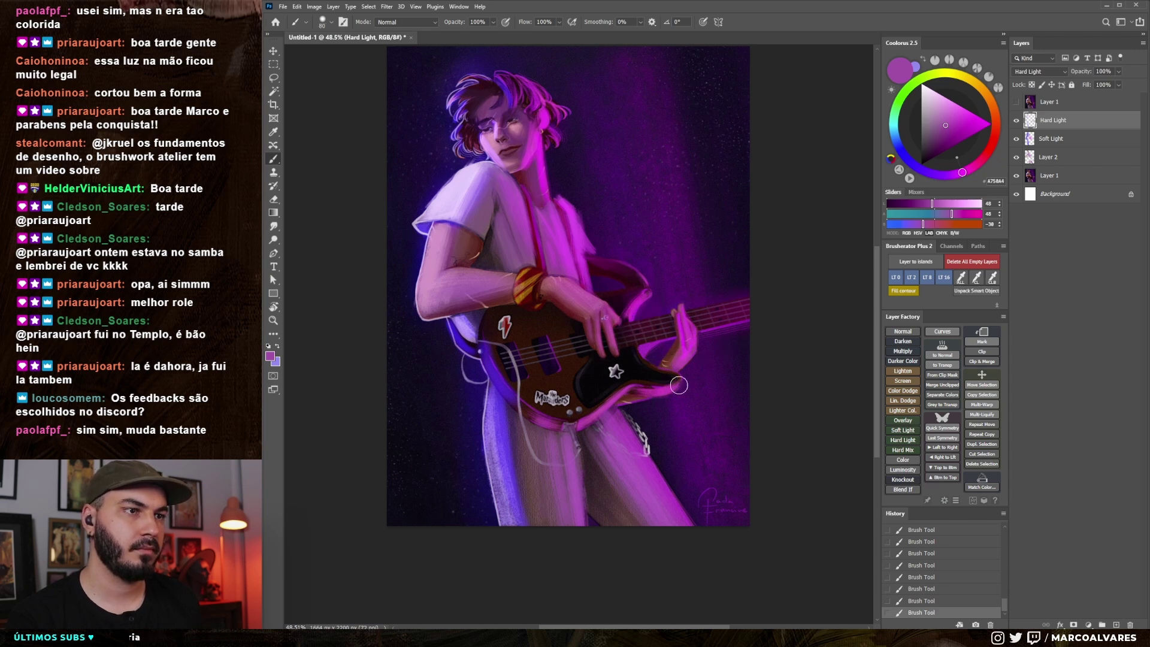
Zoom to check the hand glow, enlarge the brush and undo the last stroke
{"action": "scroll", "coordinate": [611, 392], "scroll_direction": "down", "scroll_amount": 2}
{"action": "scroll", "coordinate": [617, 438], "scroll_direction": "up", "scroll_amount": 3}
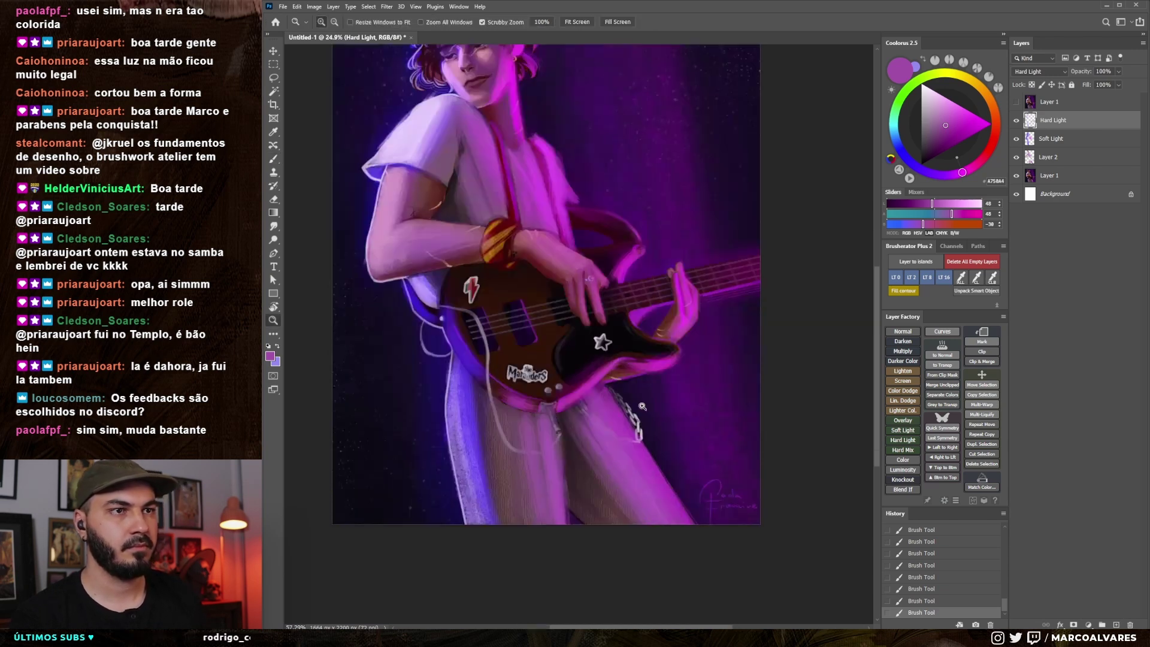
{"action": "key", "text": "bracketright"}
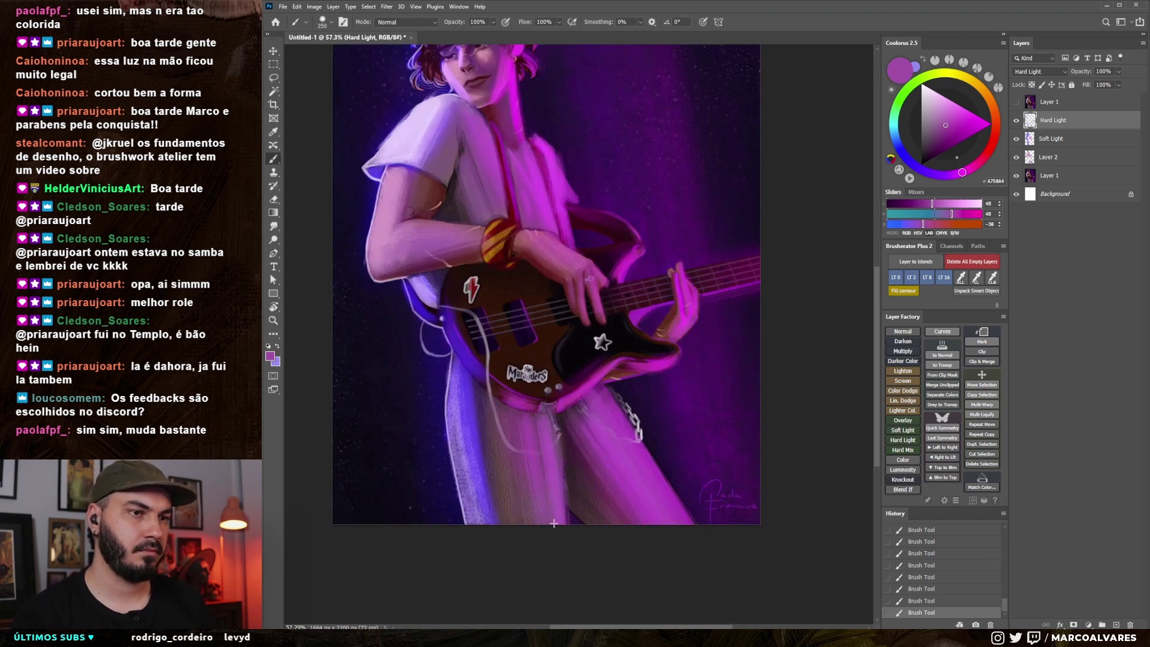
{"action": "scroll", "coordinate": [573, 485], "scroll_direction": "down", "scroll_amount": 5}
{"action": "key", "text": "ctrl+z"}
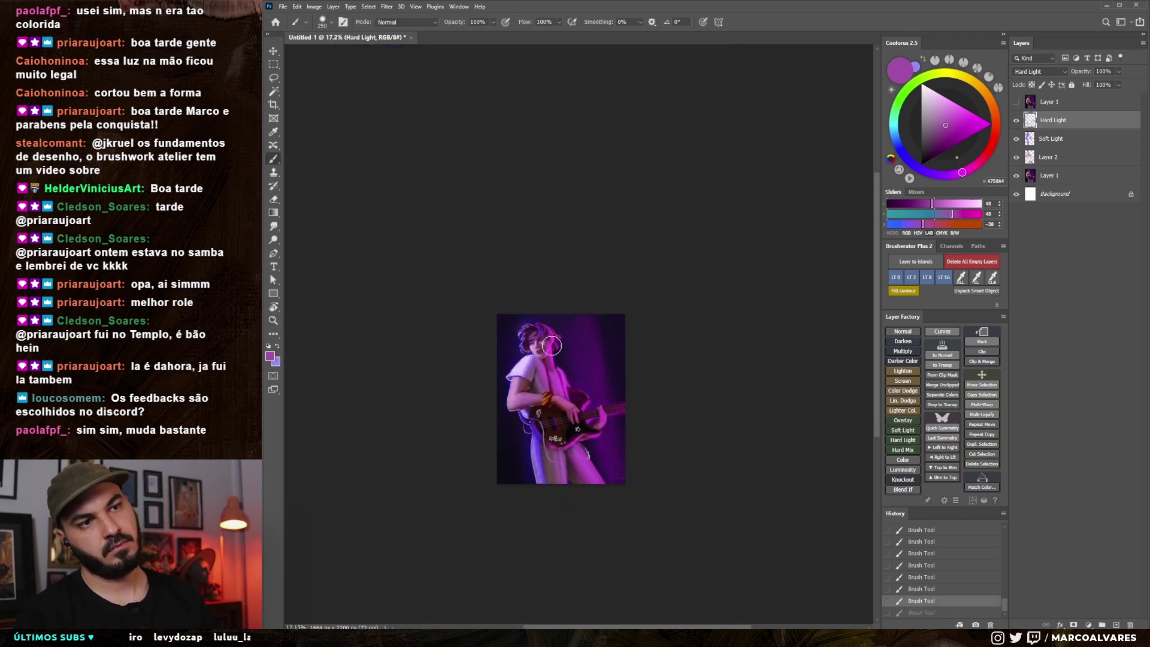
Sample a lavender colour and paint lavender light across the face
{"action": "scroll", "coordinate": [618, 347], "scroll_direction": "up", "scroll_amount": 1}
{"action": "scroll", "coordinate": [579, 349], "scroll_direction": "up", "scroll_amount": 2}
{"action": "key", "text": "bracketright"}
{"action": "left_click", "coordinate": [507, 251], "text": "alt"}
{"action": "left_click_drag", "start_coordinate": [506, 270], "coordinate": [475, 258]}
{"action": "scroll", "coordinate": [477, 258], "scroll_direction": "down", "scroll_amount": 2}
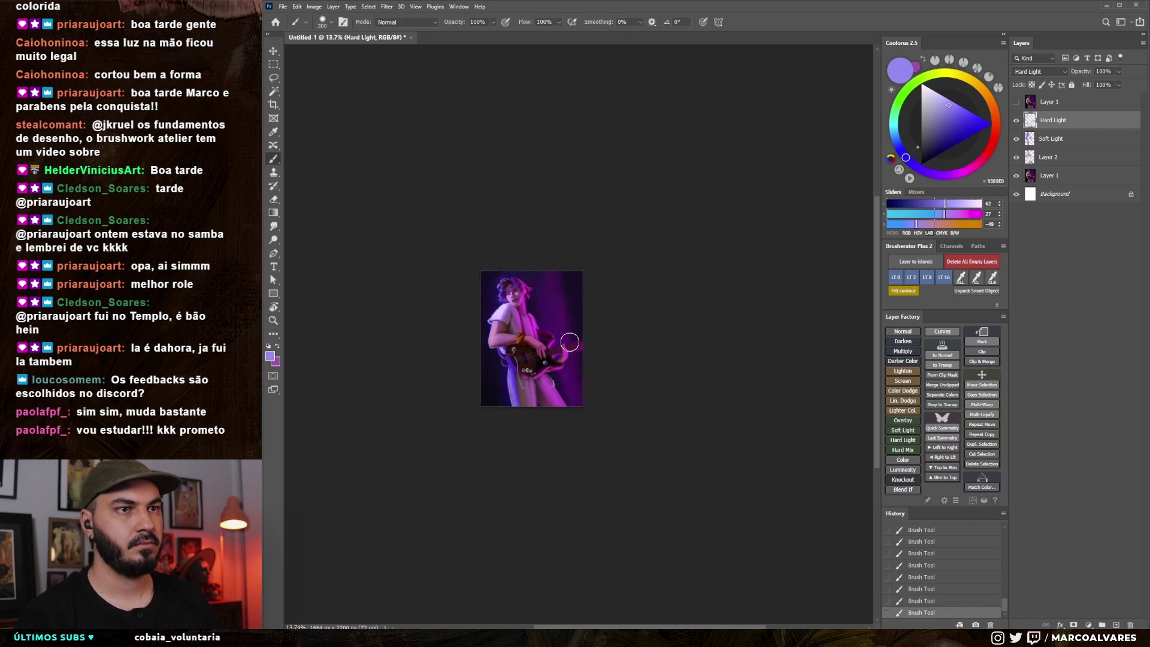
{"action": "scroll", "coordinate": [549, 329], "scroll_direction": "up", "scroll_amount": 3}
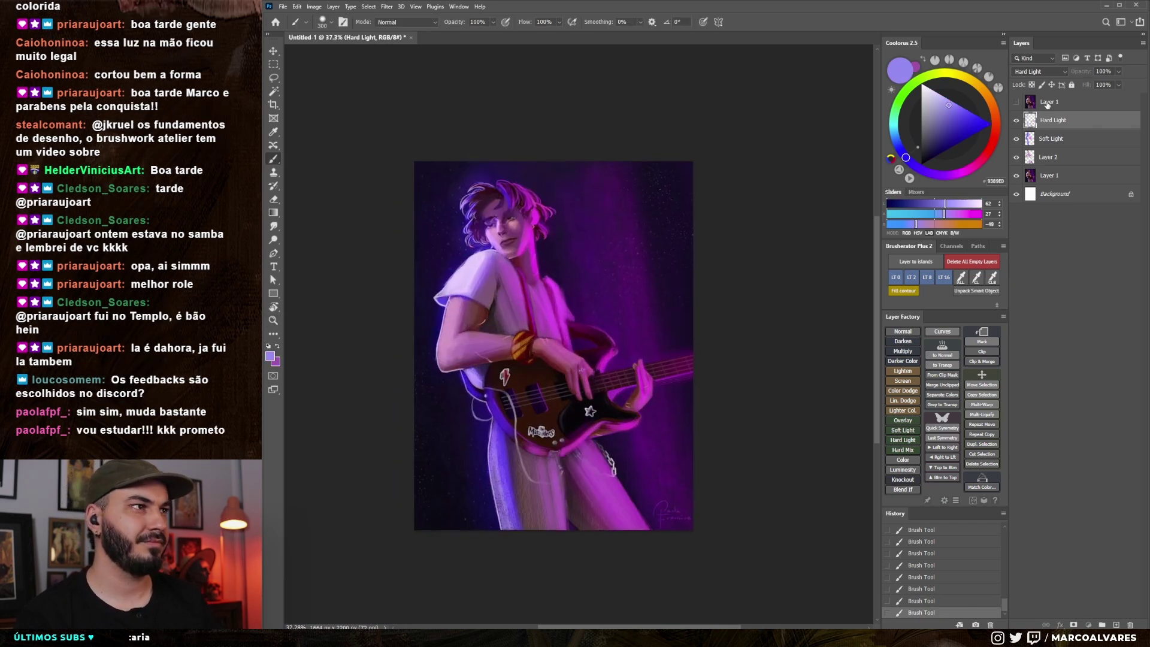
Start renaming the top original-painting layer to 'hide' and hide the interface to view only the painting
{"action": "double_click", "coordinate": [1048, 103]}
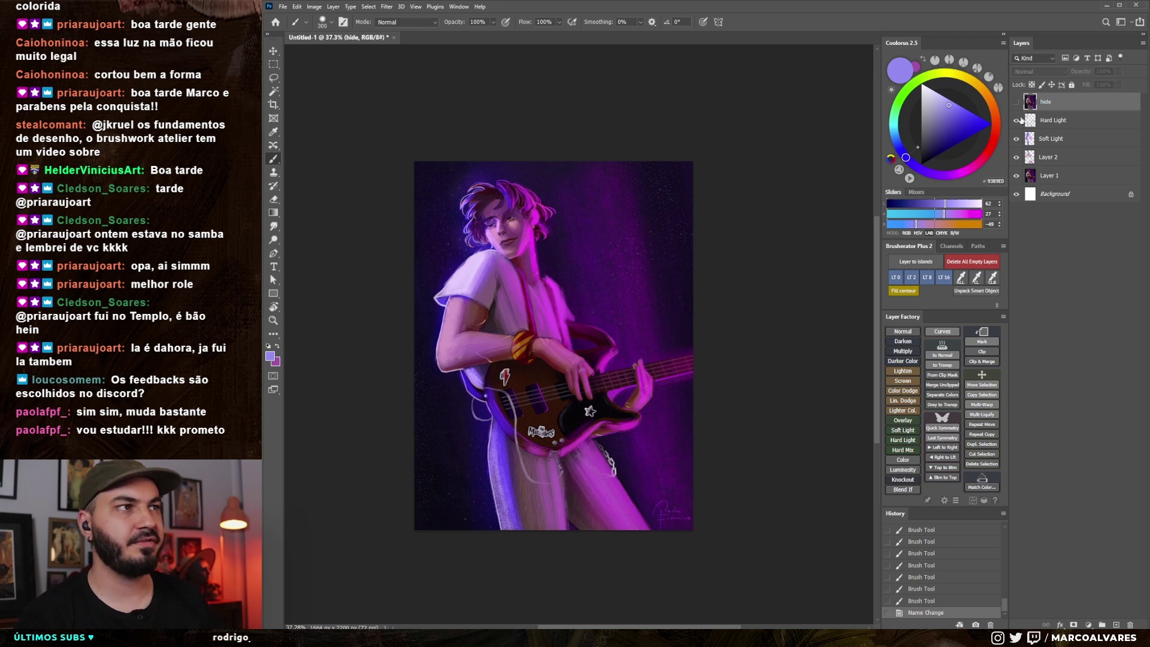
{"action": "key", "text": "Tab"}
{"action": "scroll", "coordinate": [851, 336], "scroll_direction": "up", "scroll_amount": 3}
{"action": "scroll", "coordinate": [867, 332], "scroll_direction": "up", "scroll_amount": 1}
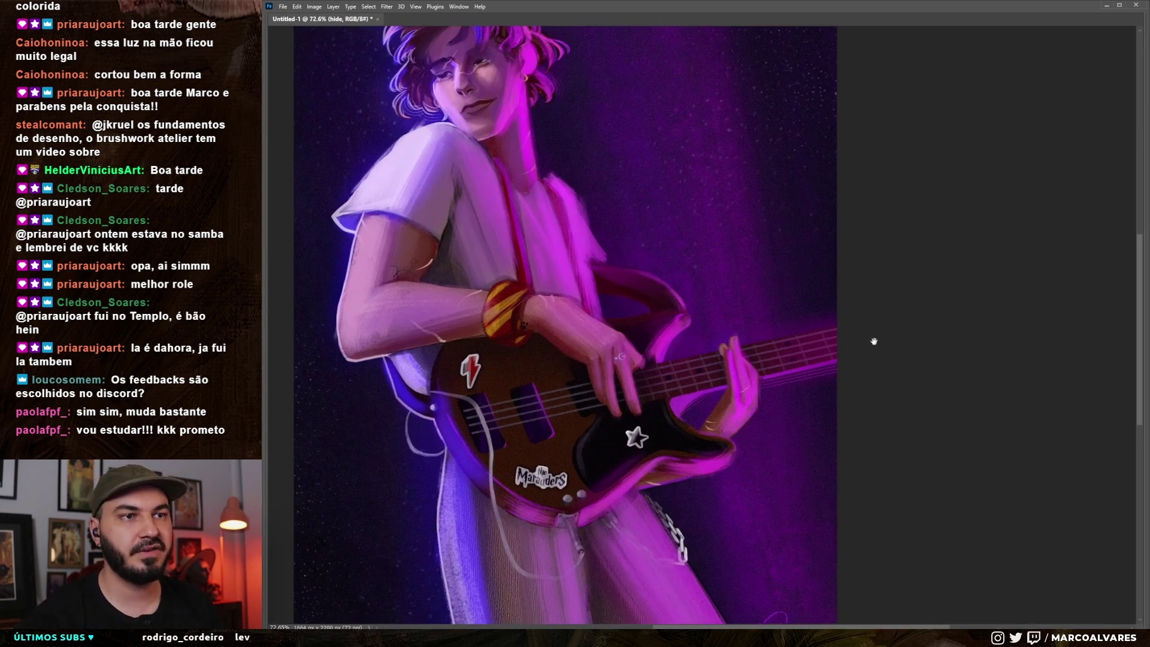
{"action": "scroll", "coordinate": [875, 336], "scroll_direction": "down", "scroll_amount": 1}
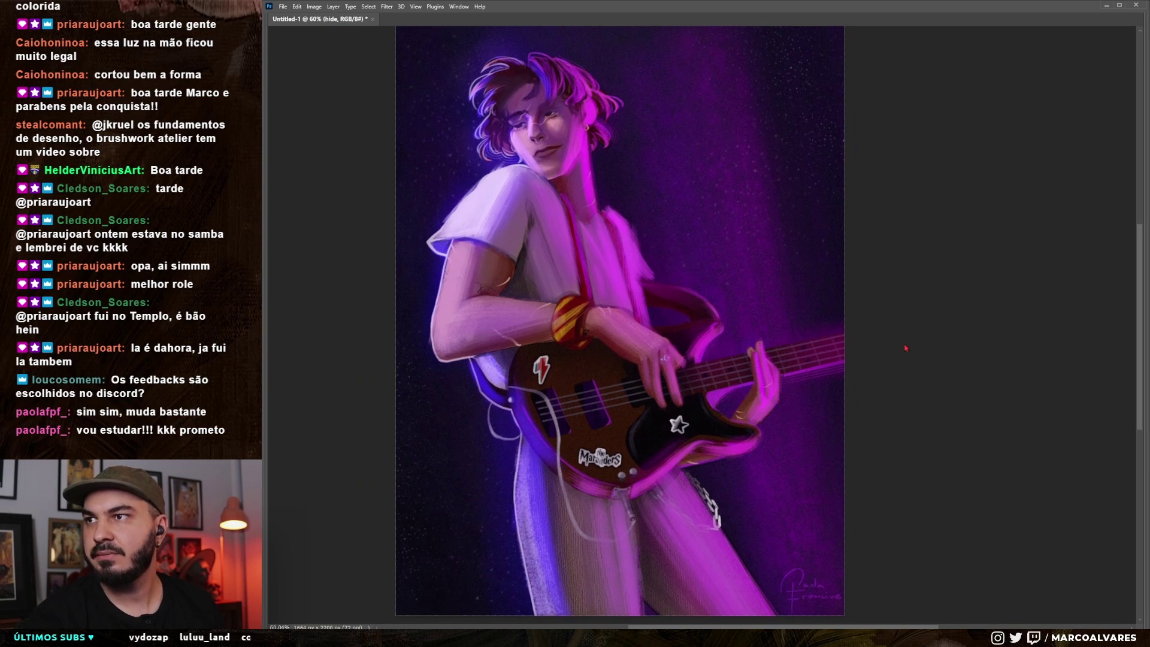
Flip repeatedly between the original painting and the glow version to compare them
{"action": "key", "text": "ctrl+z"}
{"action": "key", "text": "ctrl+shift+z"}
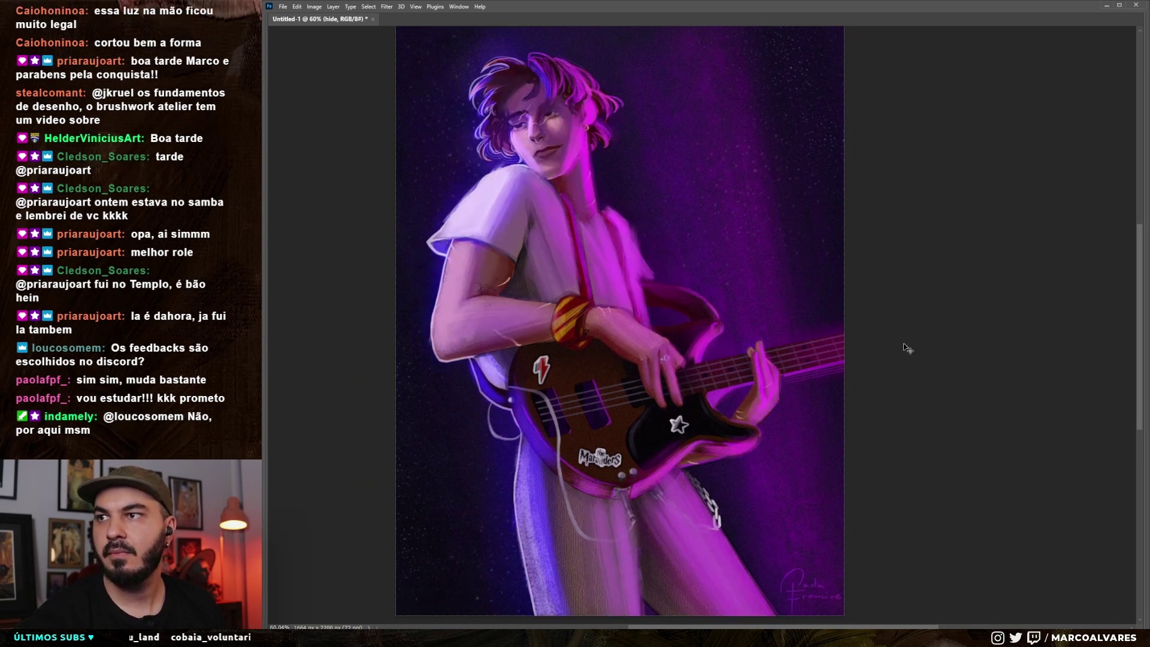
{"action": "key", "text": "ctrl+z"}
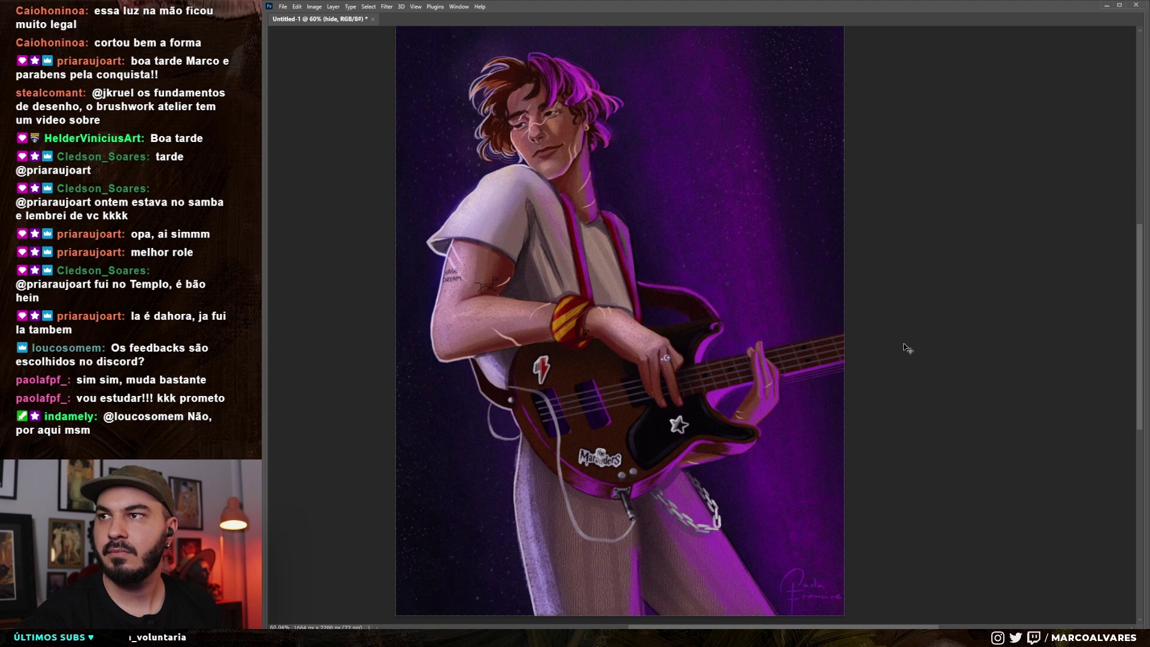
{"action": "key", "text": "ctrl+shift+z"}
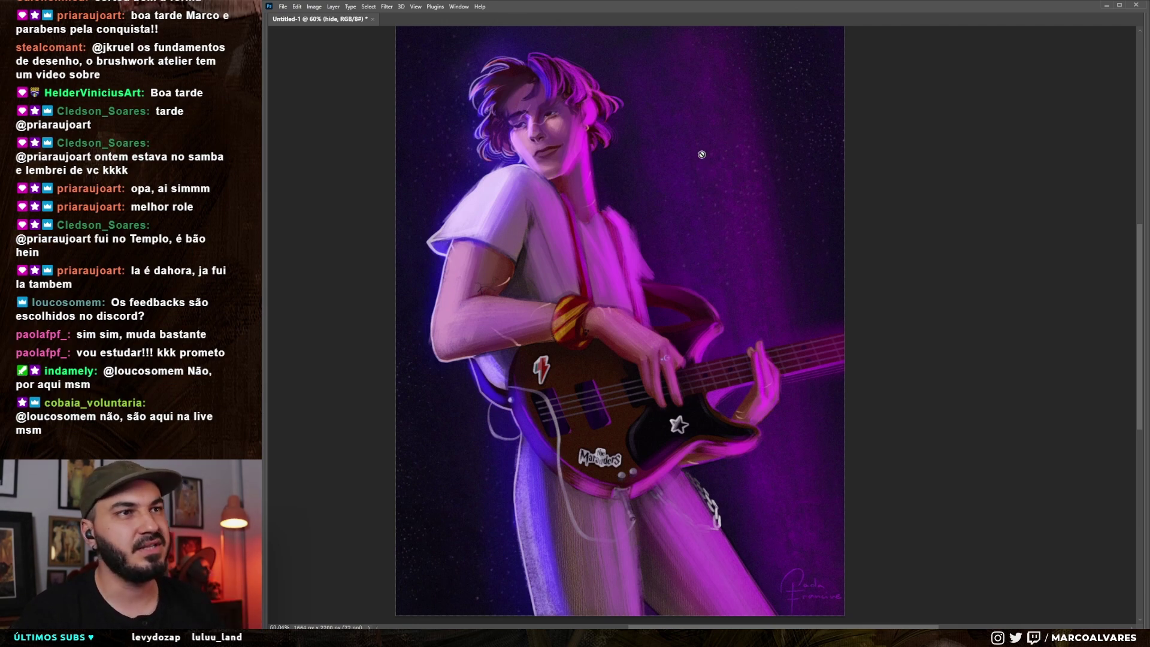
{"action": "key", "text": "ctrl+comma"}
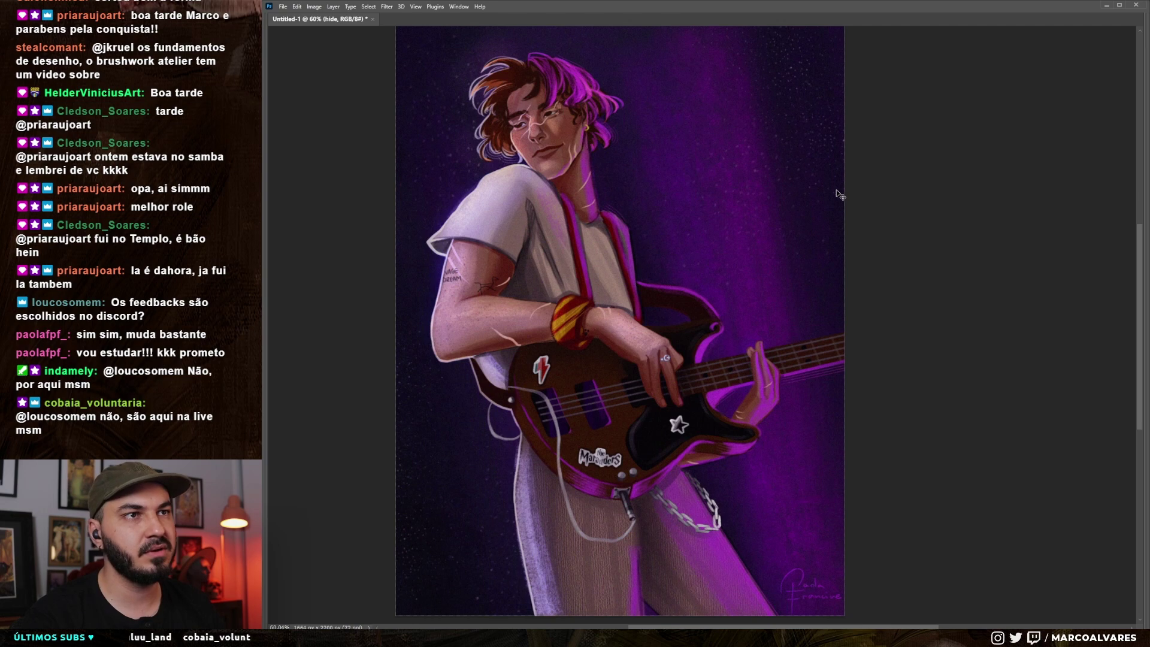
{"action": "key", "text": "ctrl+comma"}
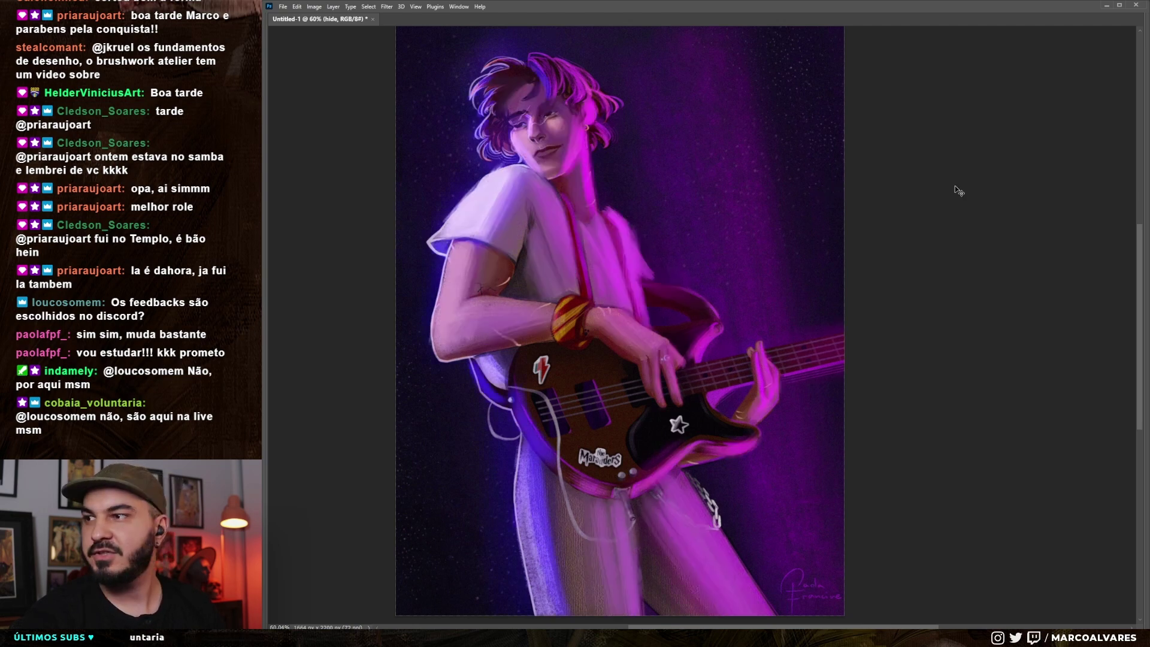
{"action": "key", "text": "ctrl+comma"}
Zoom in, hide the original layer to show the glow version, and restore the workspace
{"action": "scroll", "coordinate": [789, 396], "scroll_direction": "down", "scroll_amount": 5}
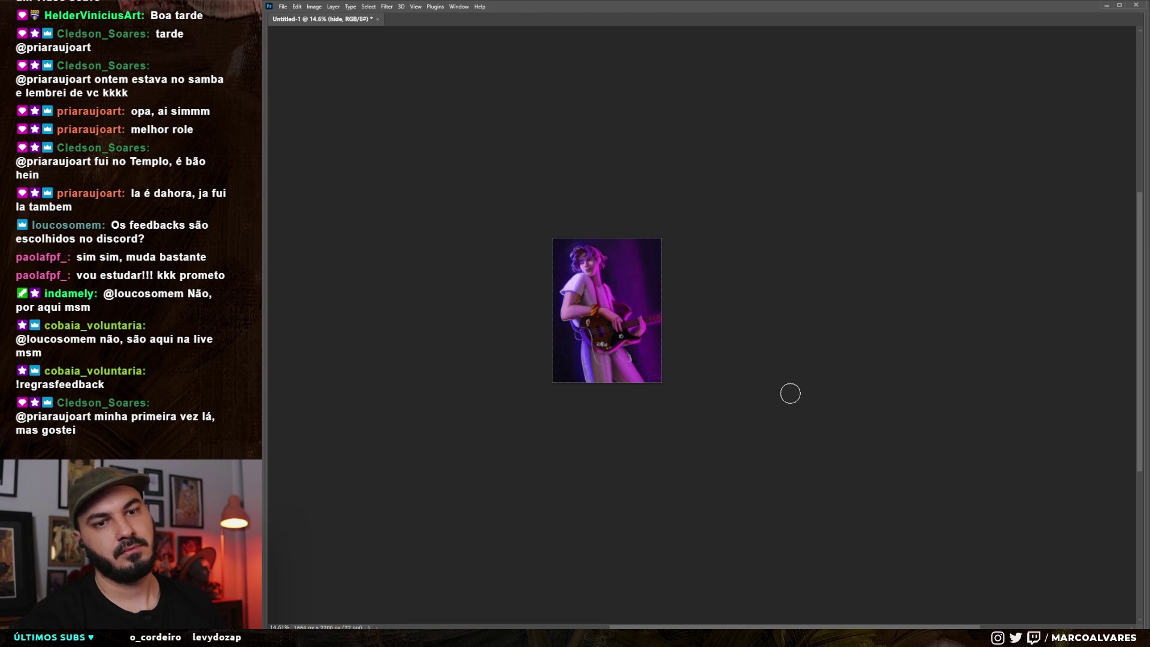
{"action": "scroll", "coordinate": [686, 297], "scroll_direction": "up", "scroll_amount": 1}
{"action": "scroll", "coordinate": [686, 311], "scroll_direction": "up", "scroll_amount": 2}
{"action": "scroll", "coordinate": [790, 316], "scroll_direction": "up", "scroll_amount": 1}
{"action": "scroll", "coordinate": [884, 305], "scroll_direction": "up", "scroll_amount": 1}
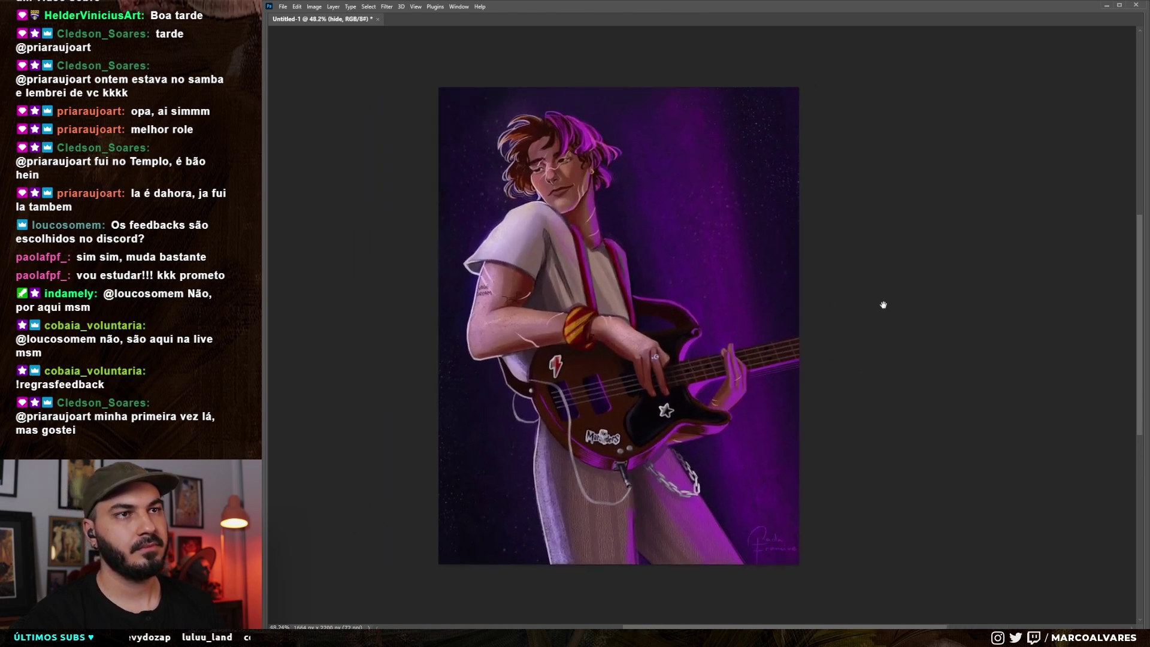
{"action": "left_click_drag", "start_coordinate": [883, 305], "coordinate": [892, 304]}
{"action": "key", "text": "ctrl+comma"}
{"action": "key", "text": "Tab"}
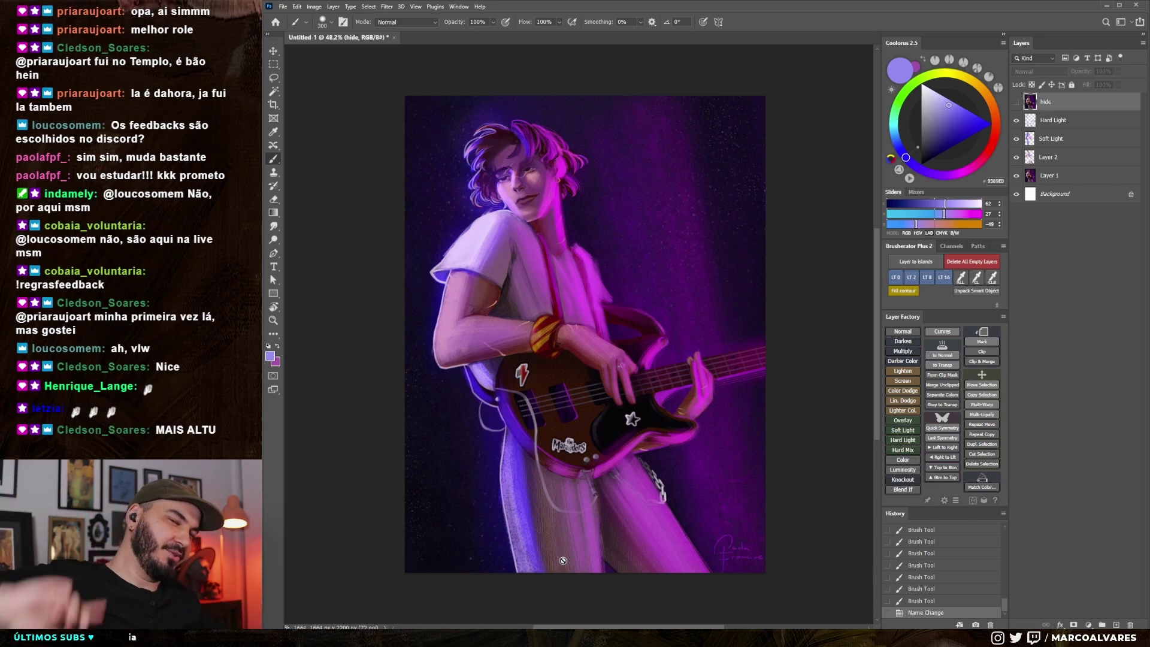
Switch to Chrome and open the artist's ArtStation portfolio profile
{"action": "scroll", "coordinate": [476, 468], "scroll_direction": "down", "scroll_amount": 2}
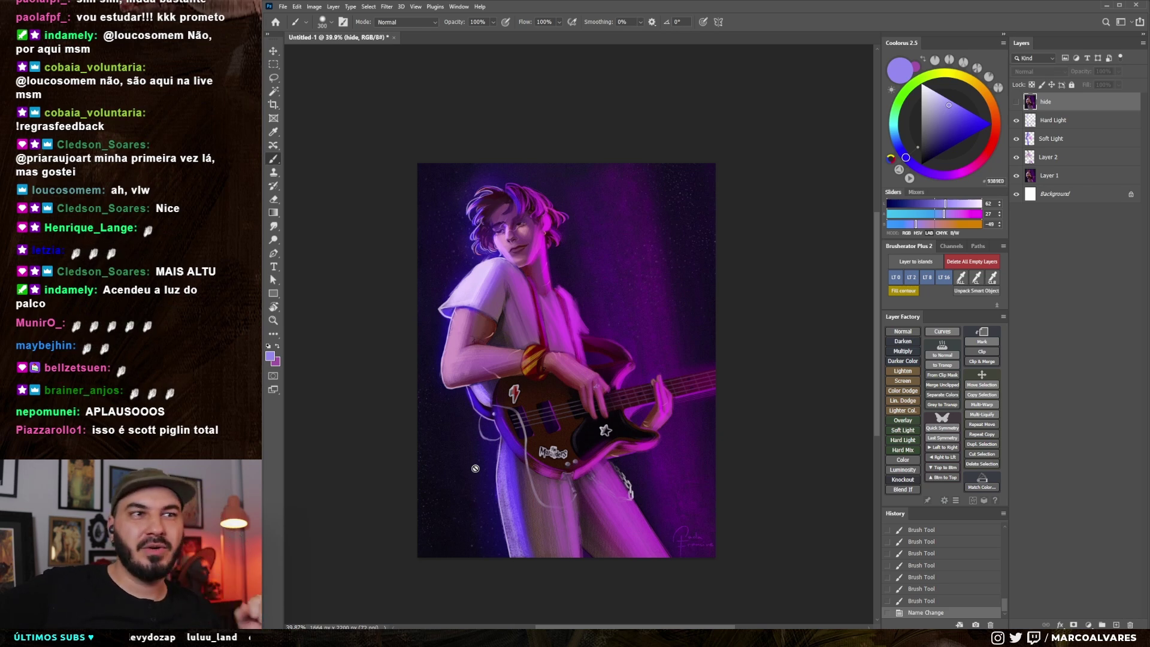
{"action": "scroll", "coordinate": [478, 449], "scroll_direction": "up", "scroll_amount": 1}
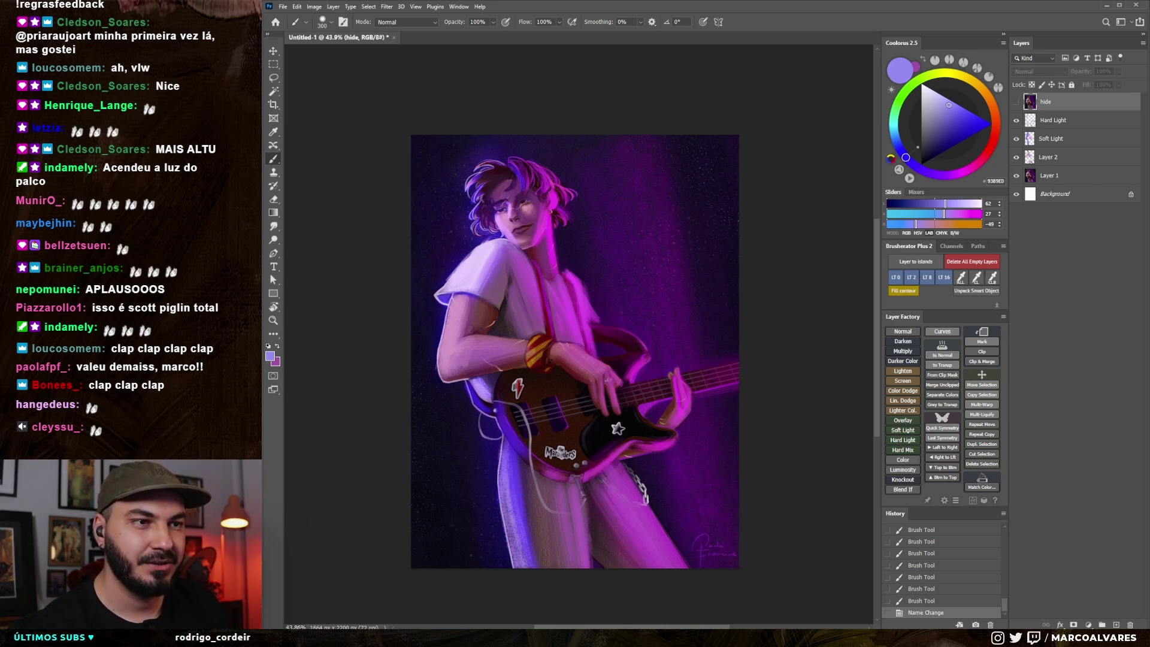
{"action": "key", "text": "alt+Tab"}
{"action": "left_click", "coordinate": [1045, 120]}
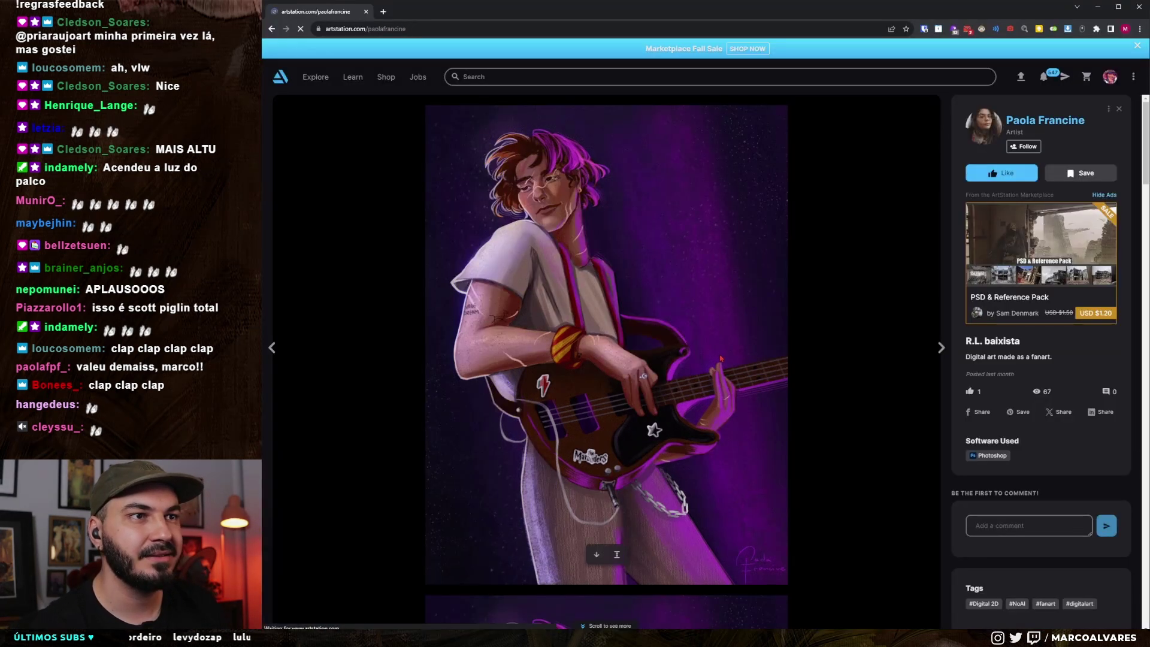